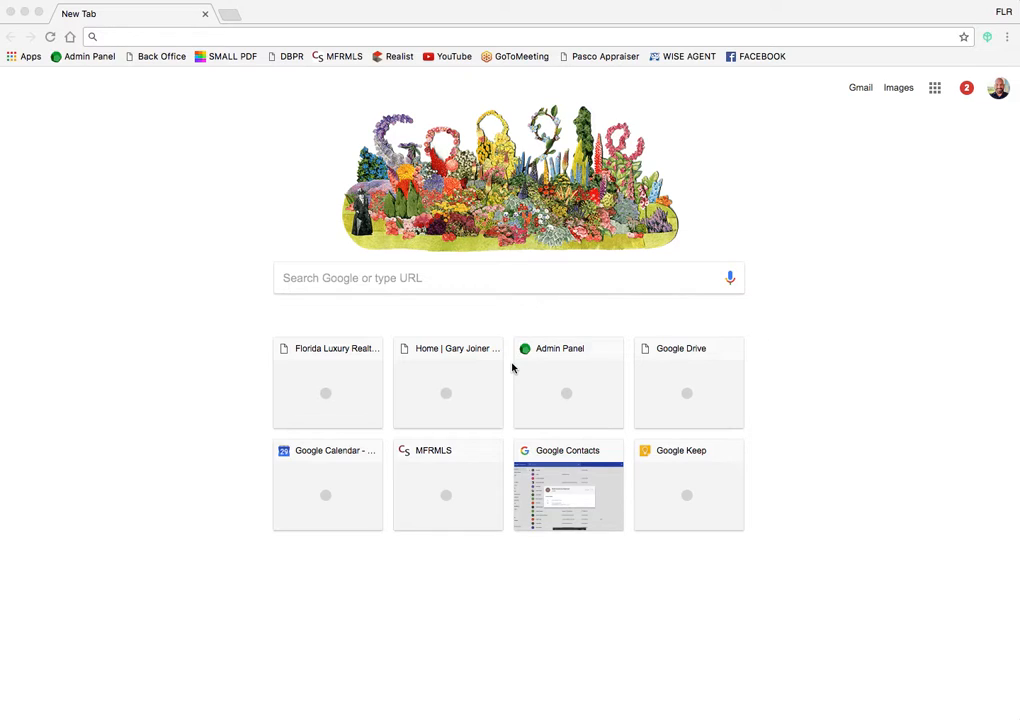
Step: Bring the Chrome window showing the Google New Tab page to the front
{"action": "left_click", "coordinate": [862, 91]}
Step: Open Gmail from the New Tab page and scroll through the 15-message Primary inbox
{"action": "left_click", "coordinate": [862, 90]}
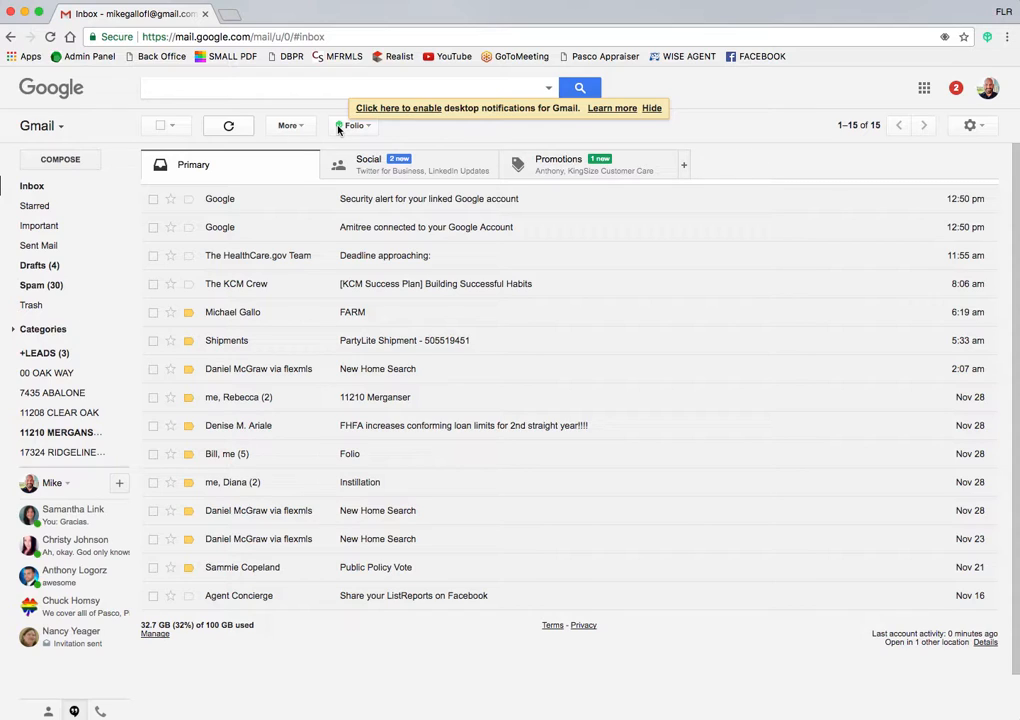
{"action": "mouse_move", "coordinate": [18, 412]}
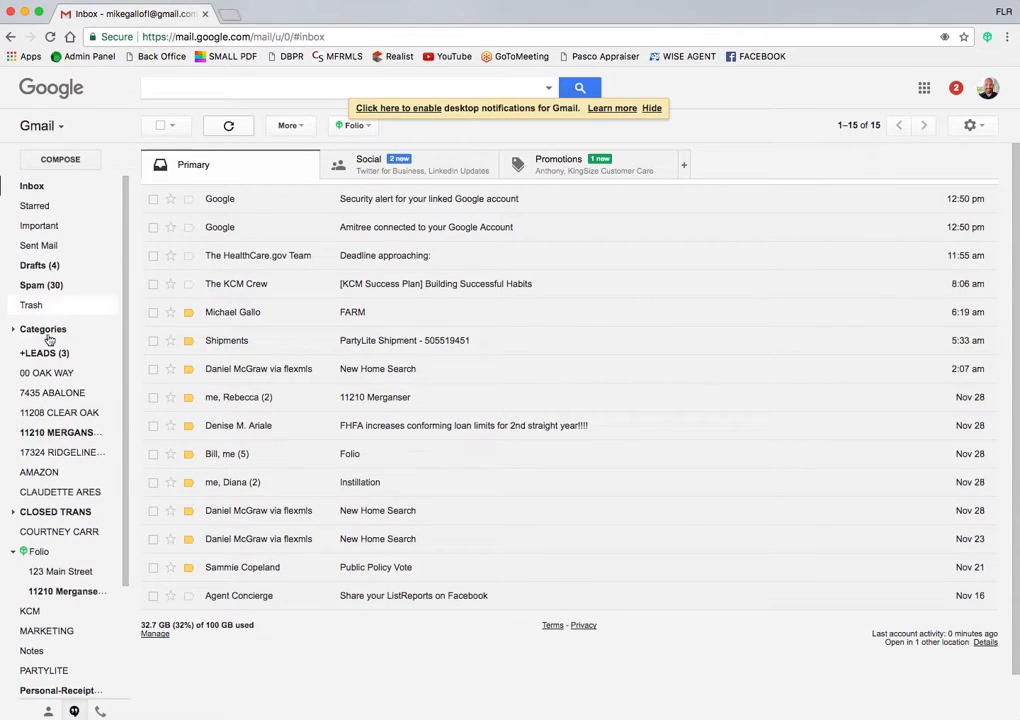
{"action": "scroll", "coordinate": [50, 420], "scroll_direction": "down", "scroll_amount": 3}
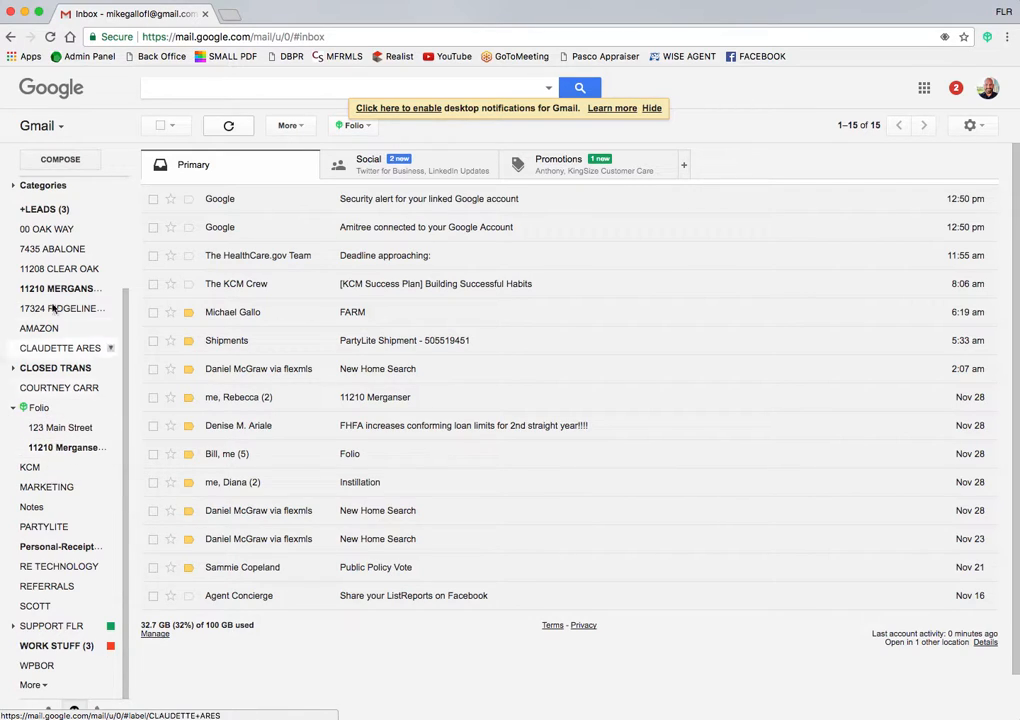
{"action": "scroll", "coordinate": [52, 264], "scroll_direction": "up", "scroll_amount": 1}
{"action": "scroll", "coordinate": [54, 262], "scroll_direction": "up", "scroll_amount": 2}
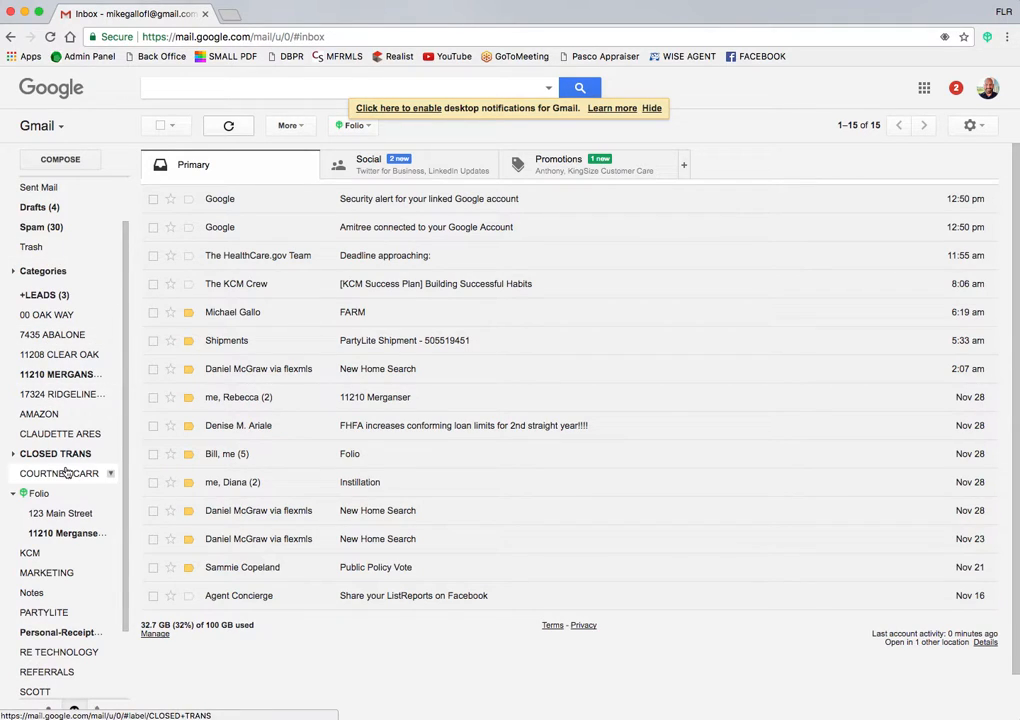
{"action": "scroll", "coordinate": [48, 422], "scroll_direction": "down", "scroll_amount": 3}
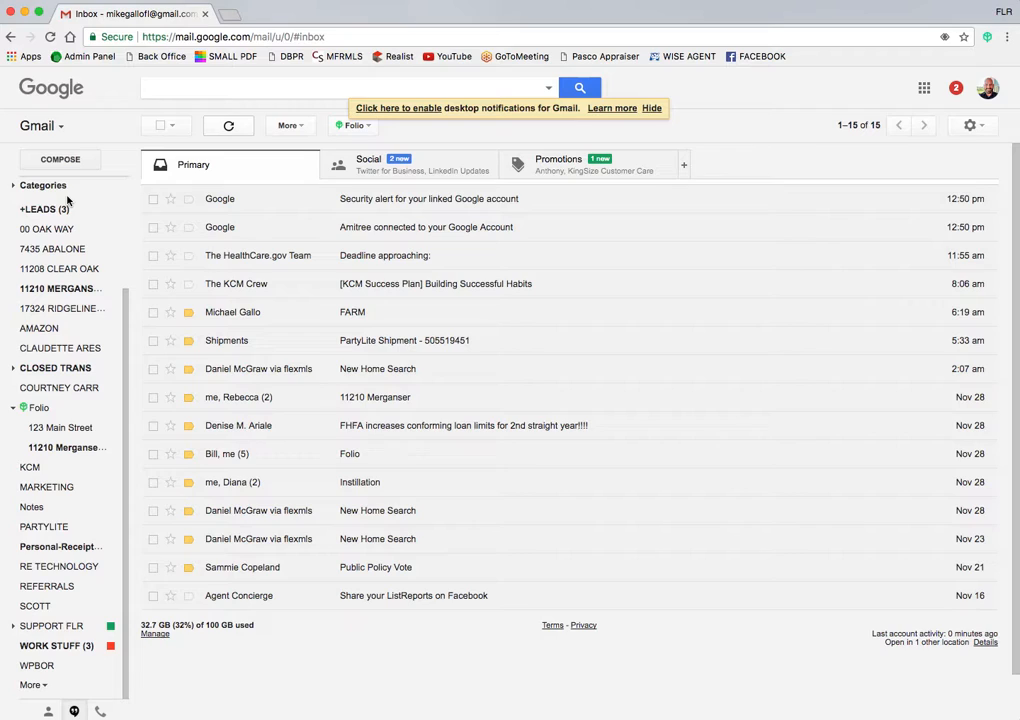
{"action": "scroll", "coordinate": [71, 473], "scroll_direction": "up", "scroll_amount": 3}
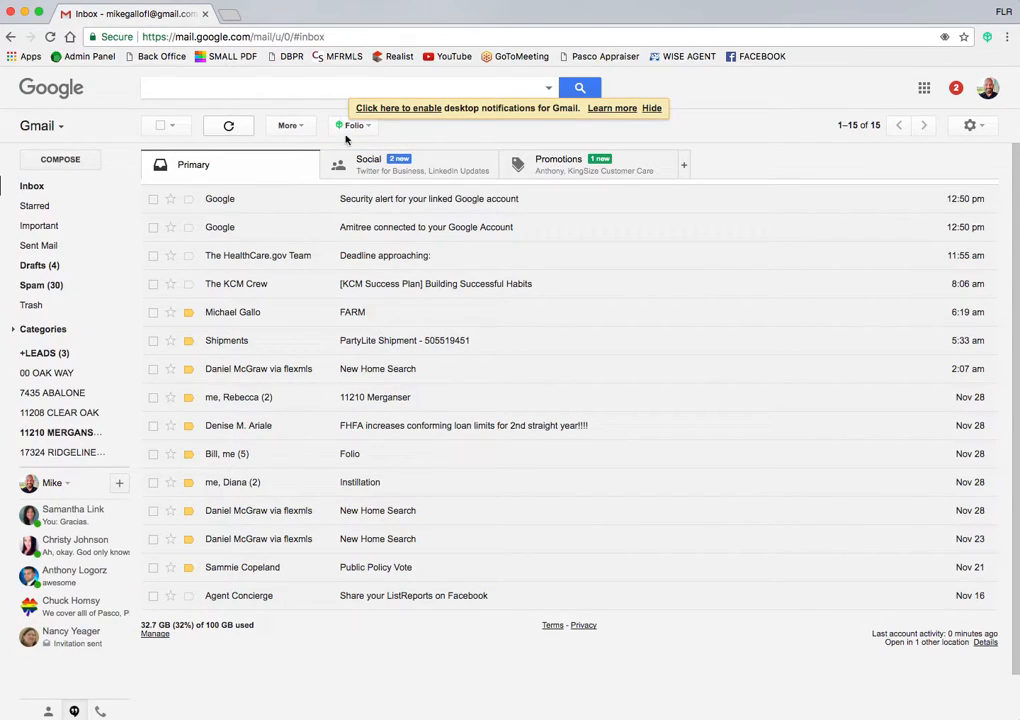
{"action": "left_click", "coordinate": [651, 108]}
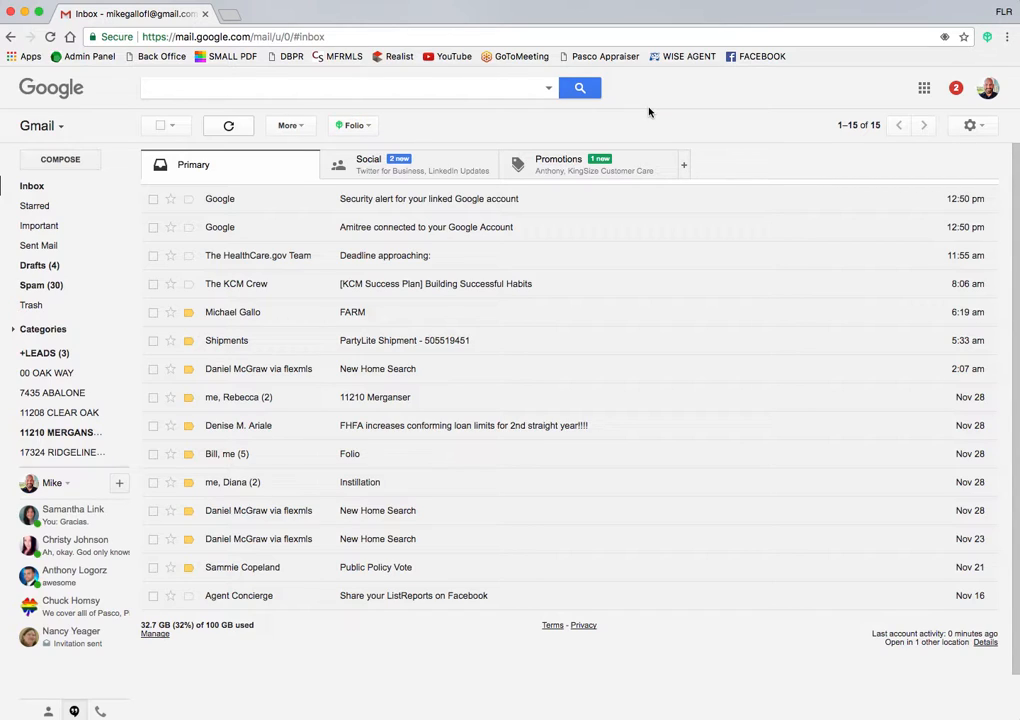
{"action": "left_click", "coordinate": [367, 127]}
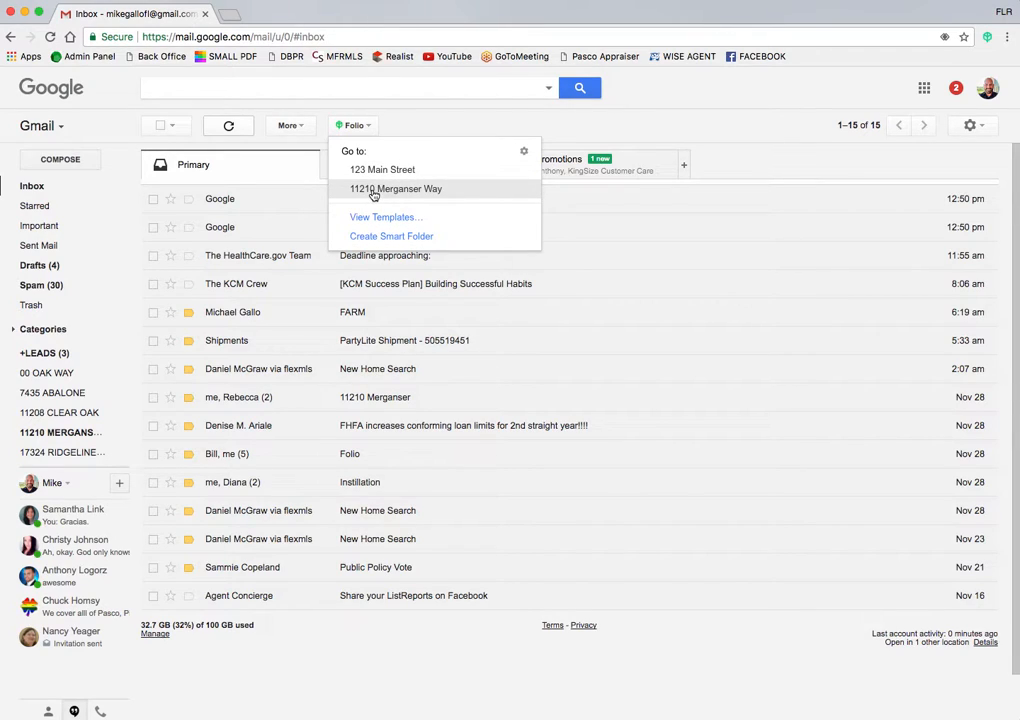
{"action": "left_click", "coordinate": [374, 190]}
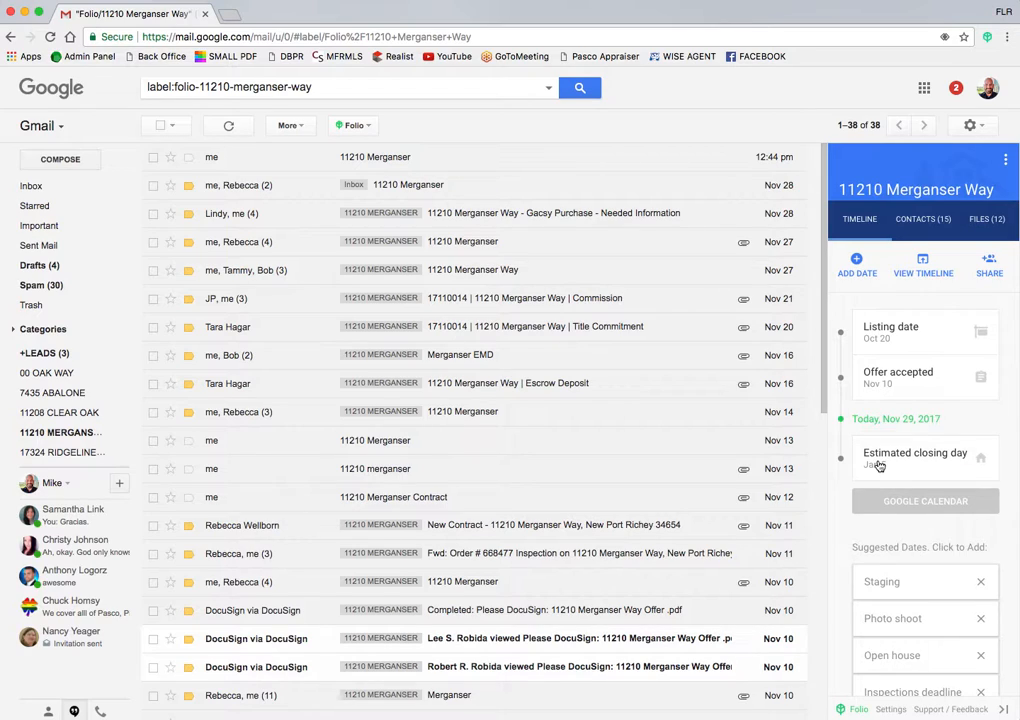
Step: Open Google Calendar in a new tab and navigate to January 2018
{"action": "left_click", "coordinate": [229, 14]}
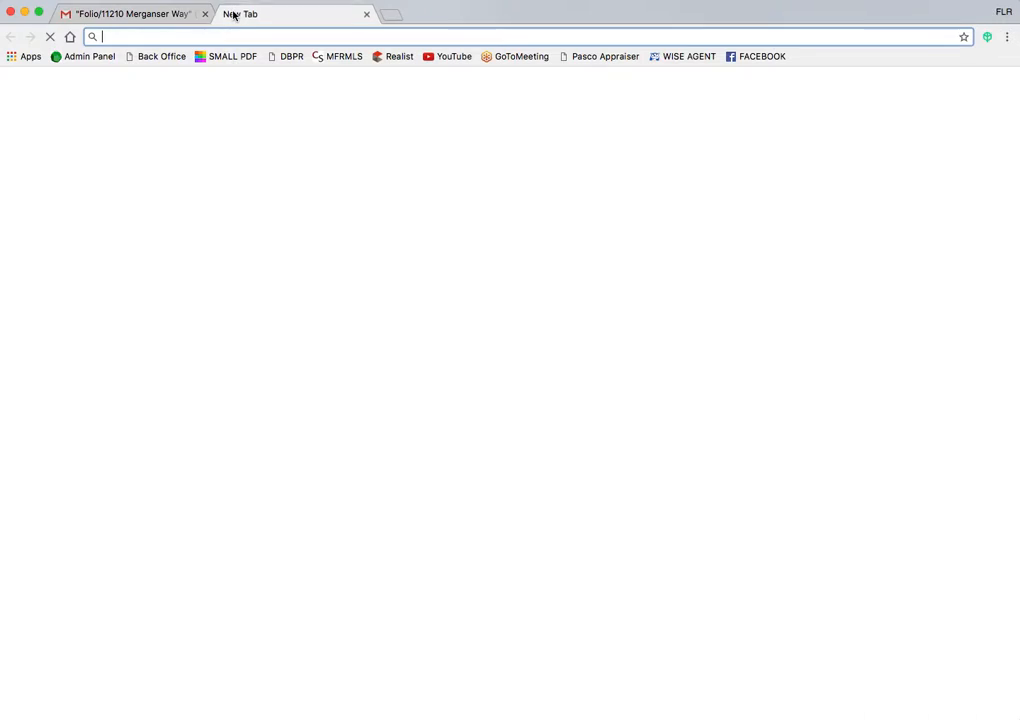
{"action": "left_click", "coordinate": [935, 88]}
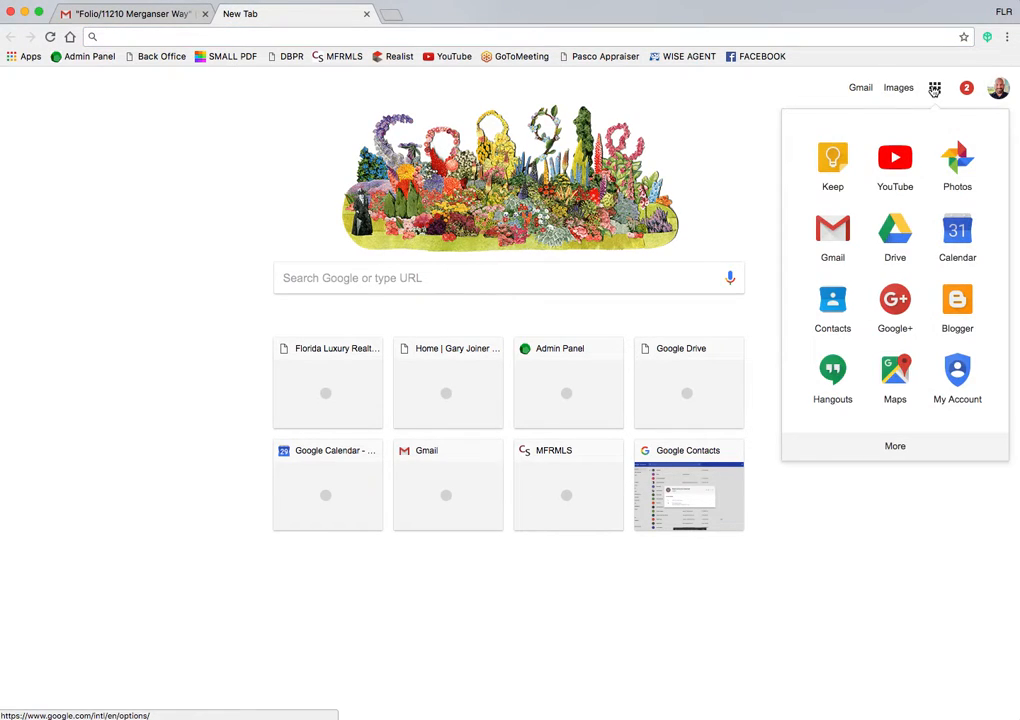
{"action": "left_click", "coordinate": [957, 231]}
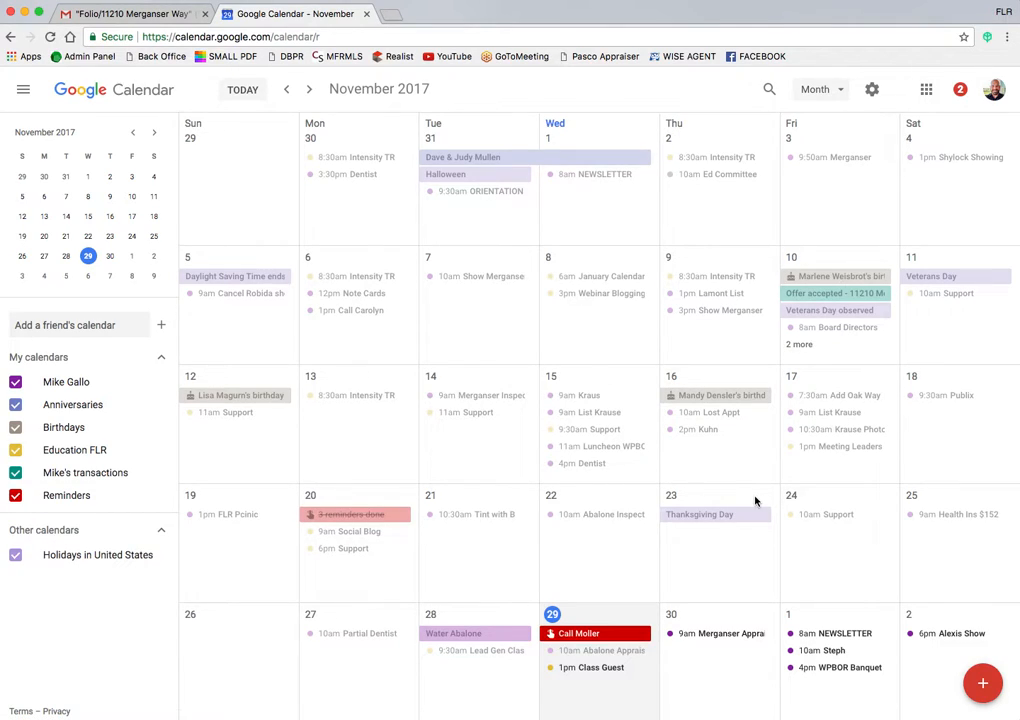
{"action": "left_click", "coordinate": [310, 92]}
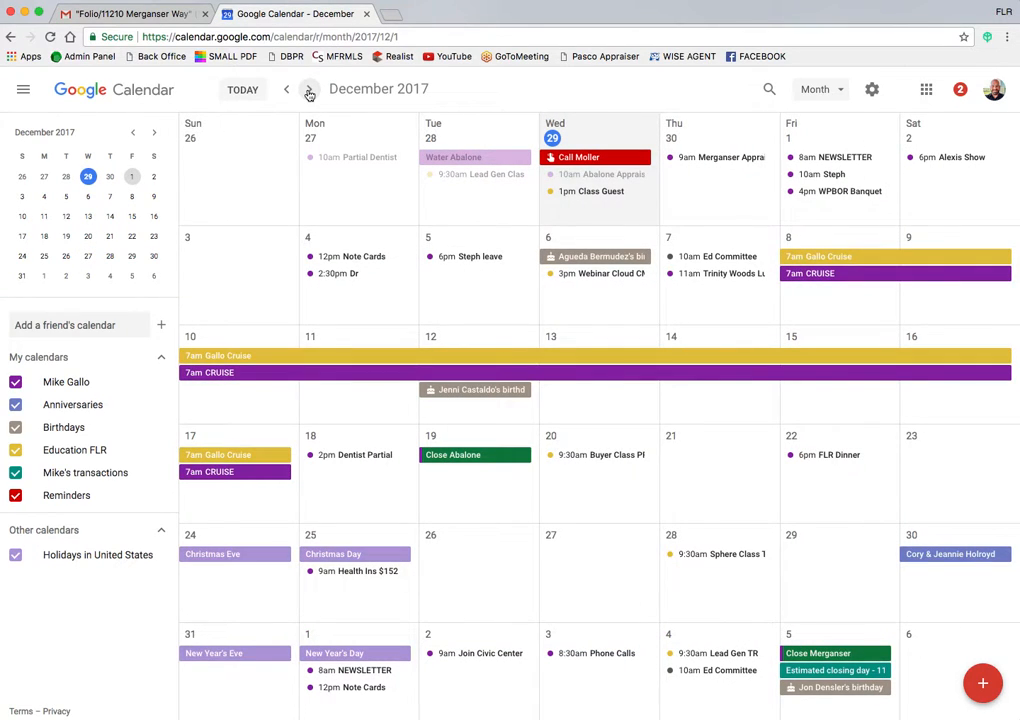
{"action": "left_click", "coordinate": [310, 92]}
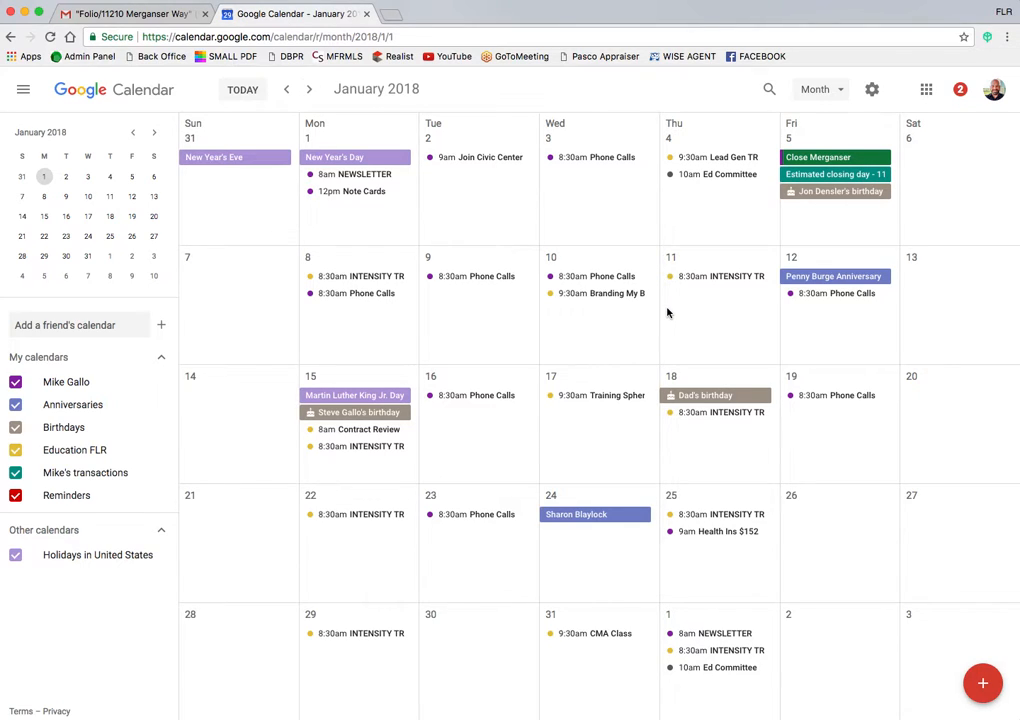
{"action": "key", "text": "k"}
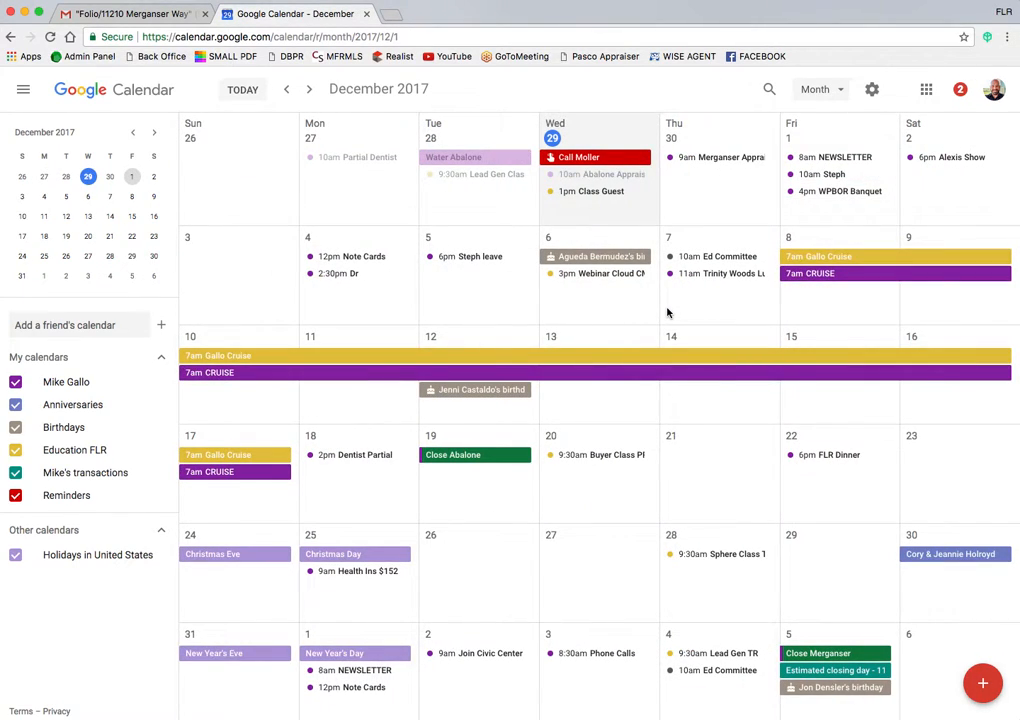
{"action": "key", "text": "j"}
{"action": "key", "text": "j"}
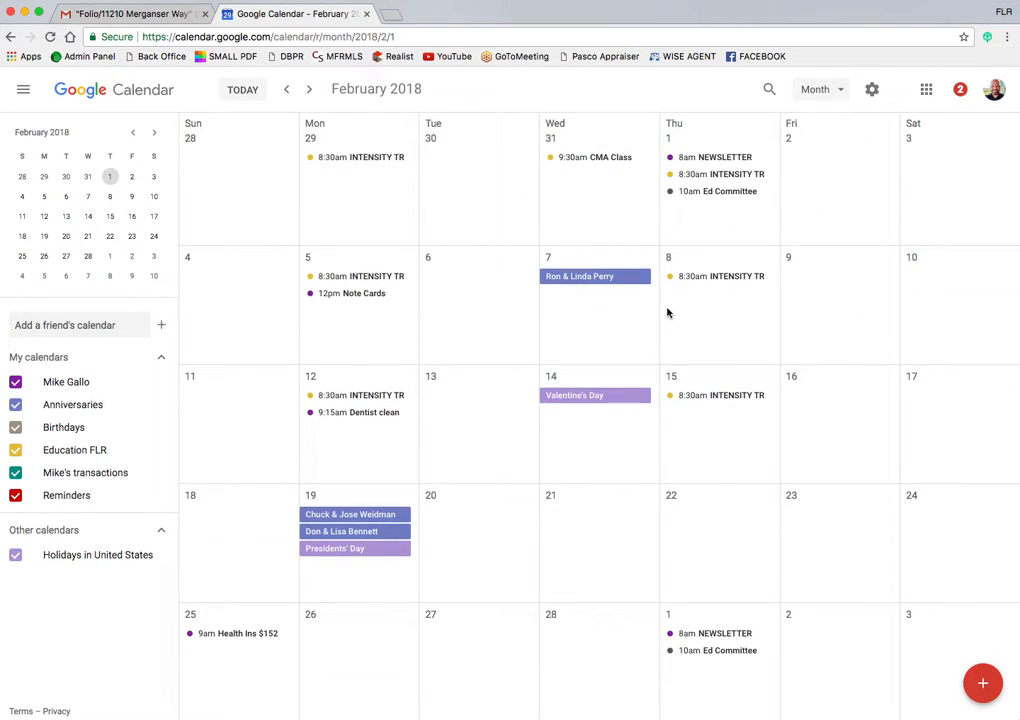
{"action": "left_click", "coordinate": [286, 89]}
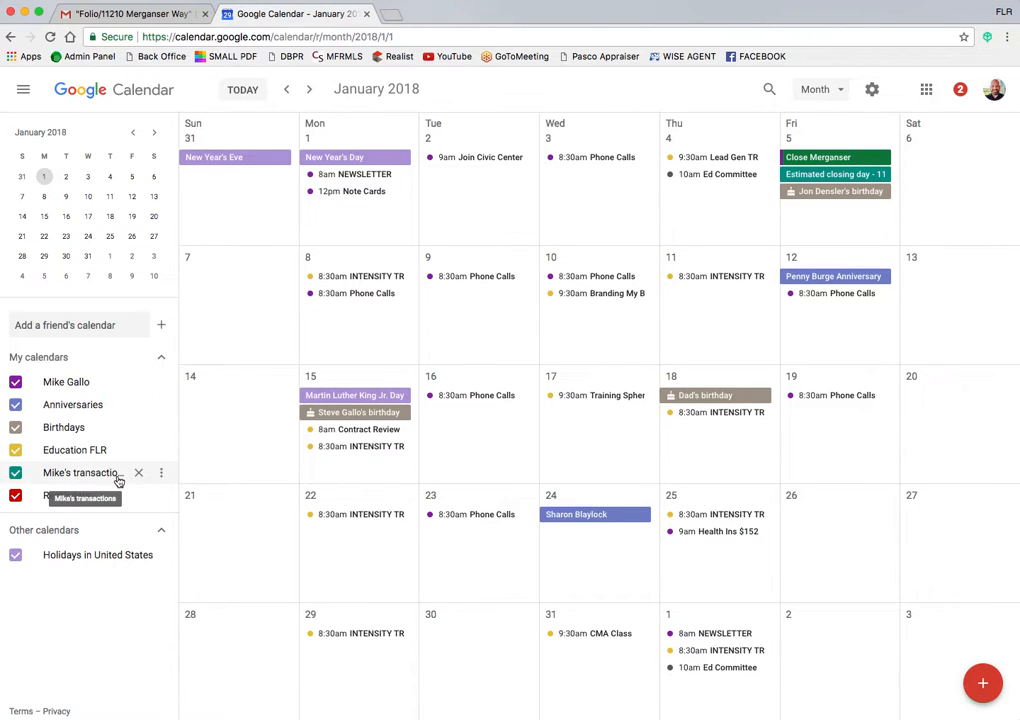
Step: Hide the Reminders, Education FLR, Birthdays, Anniversaries and main calendars to isolate the closing date
{"action": "left_click", "coordinate": [15, 495]}
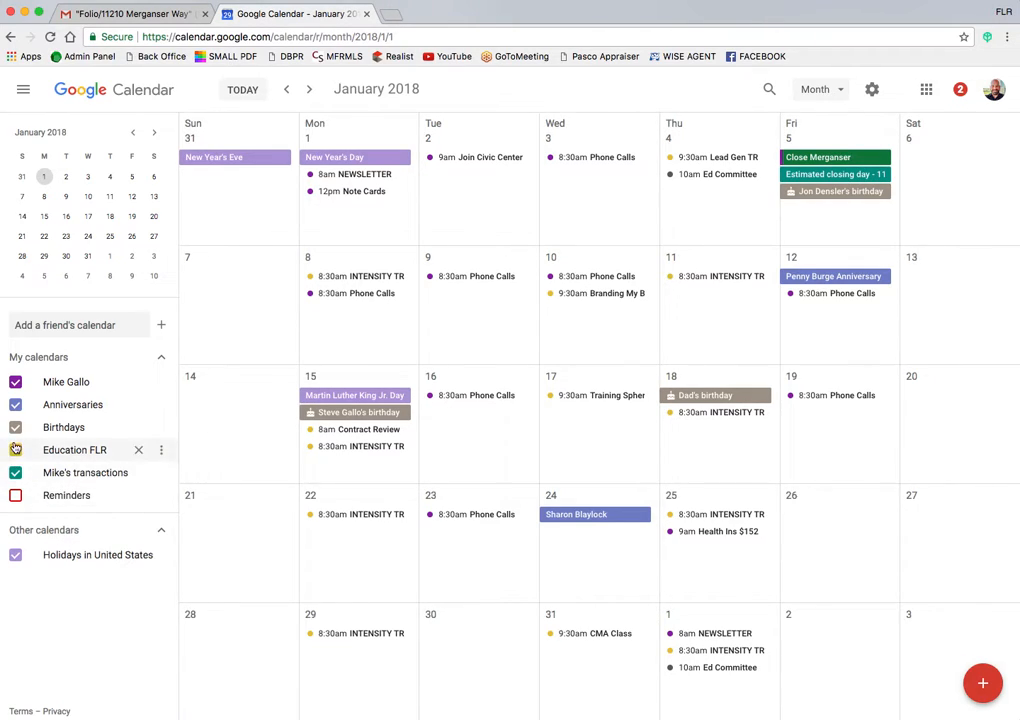
{"action": "left_click", "coordinate": [15, 449]}
{"action": "left_click", "coordinate": [15, 427]}
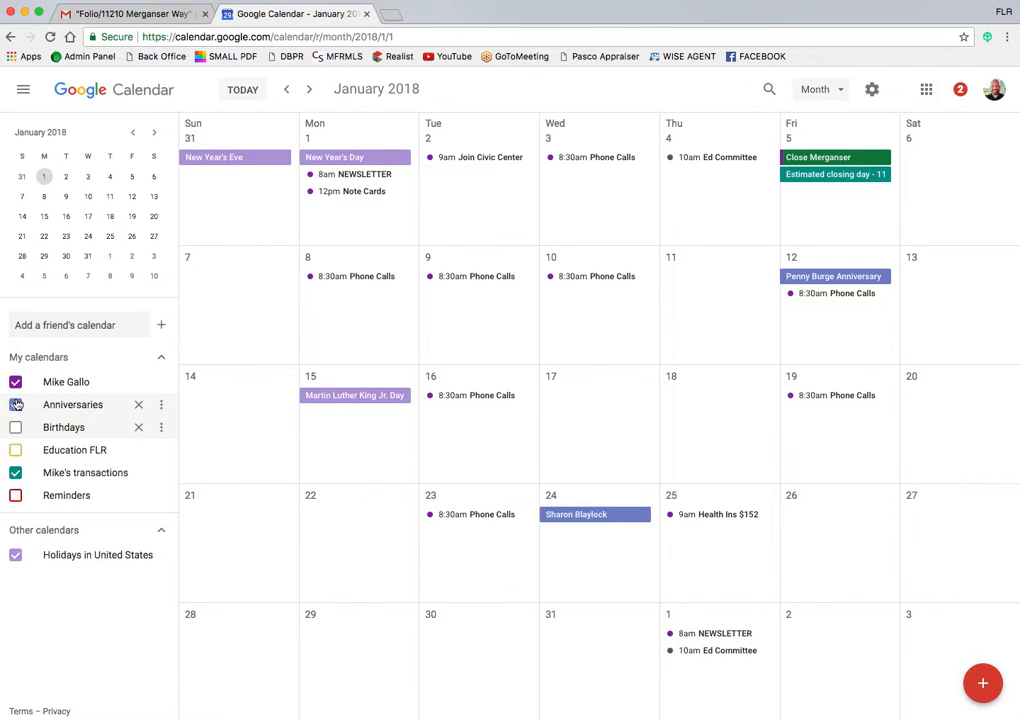
{"action": "left_click", "coordinate": [16, 404]}
{"action": "left_click", "coordinate": [16, 383]}
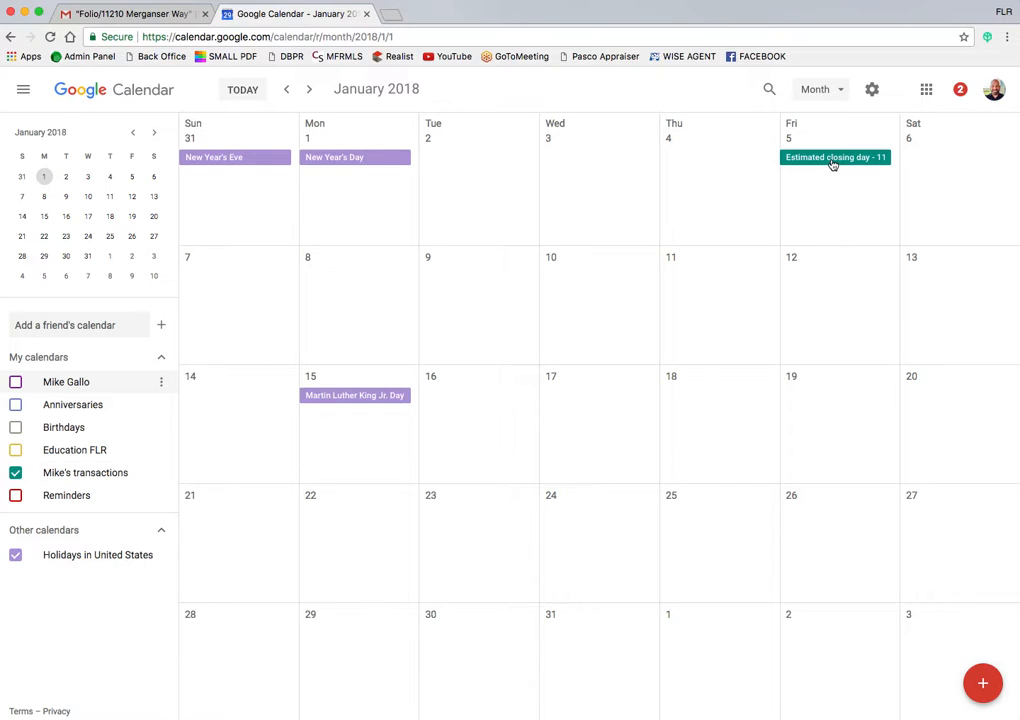
{"action": "left_click", "coordinate": [161, 474]}
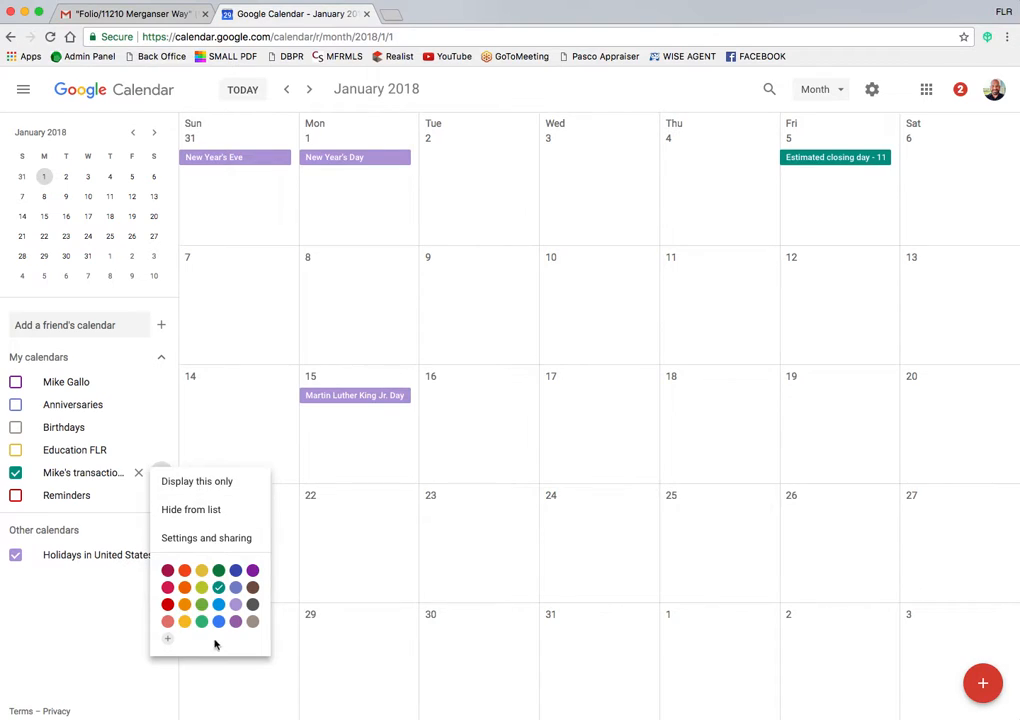
{"action": "left_click", "coordinate": [246, 460]}
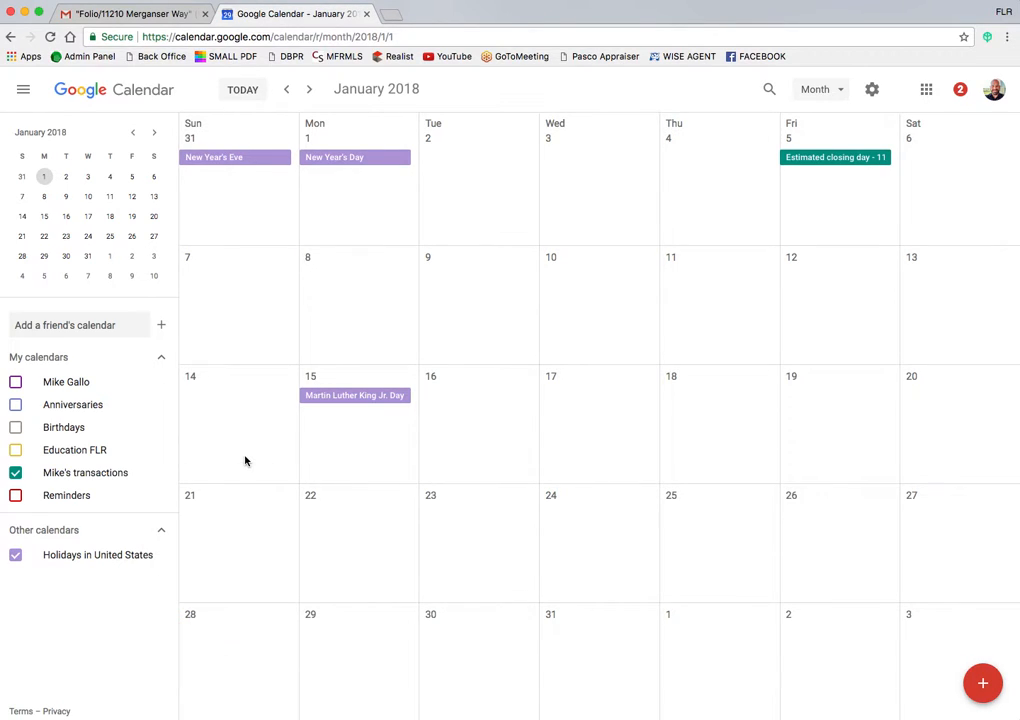
Step: Turn those five calendars back on and return to the Gmail Folio tab
{"action": "left_click", "coordinate": [18, 383]}
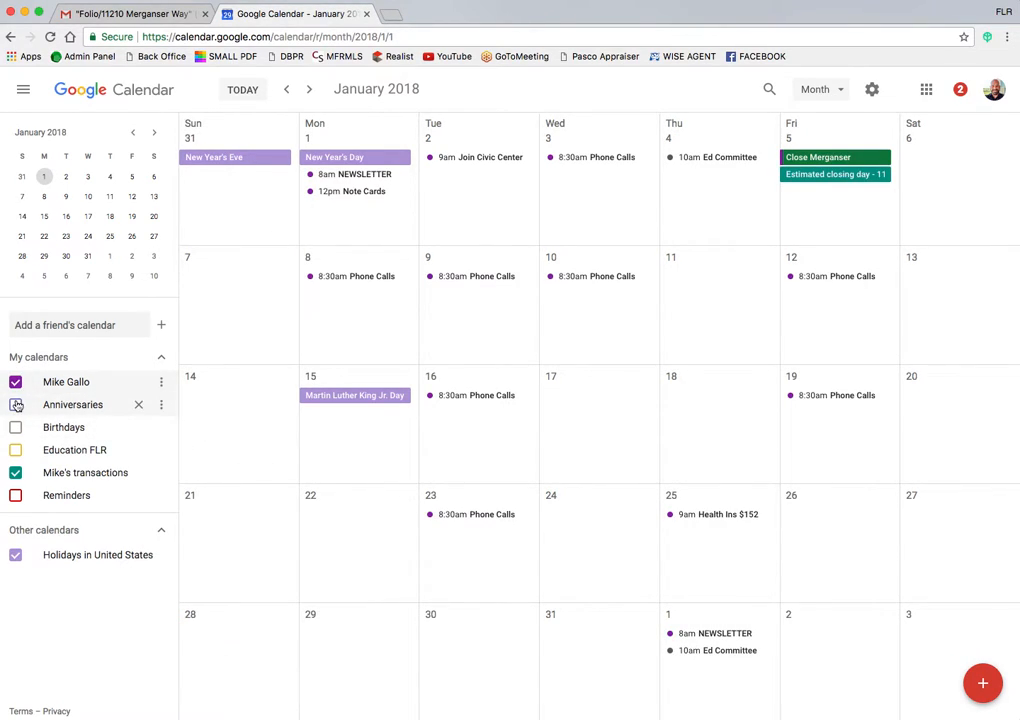
{"action": "left_click", "coordinate": [16, 404]}
{"action": "left_click", "coordinate": [16, 435]}
{"action": "left_click", "coordinate": [16, 450]}
{"action": "left_click", "coordinate": [14, 497]}
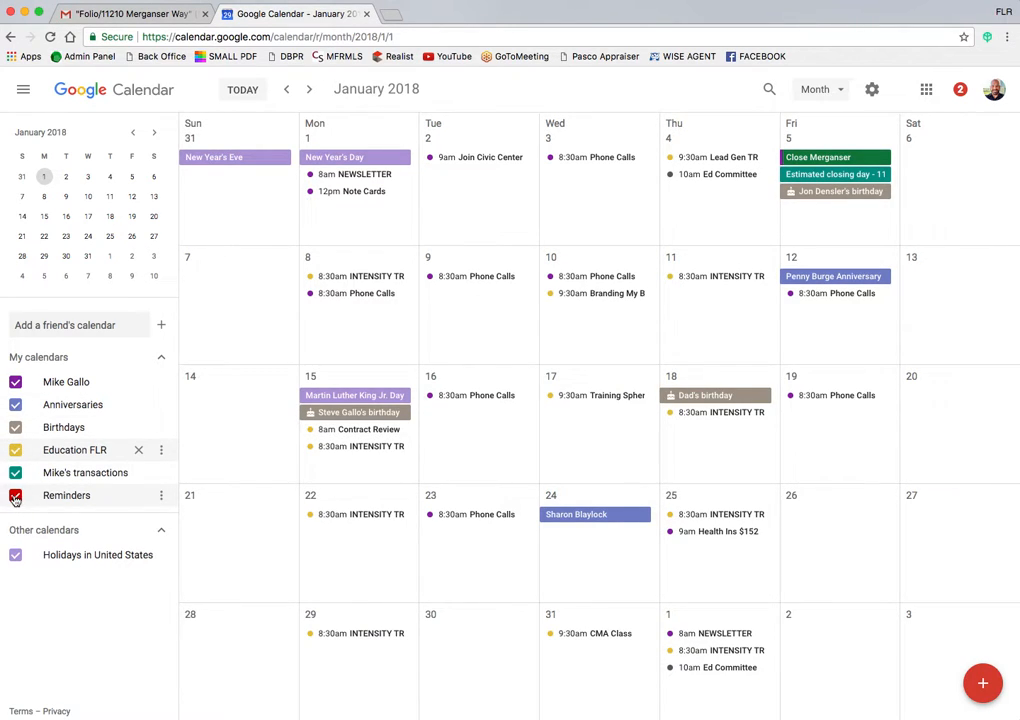
{"action": "left_click", "coordinate": [122, 14]}
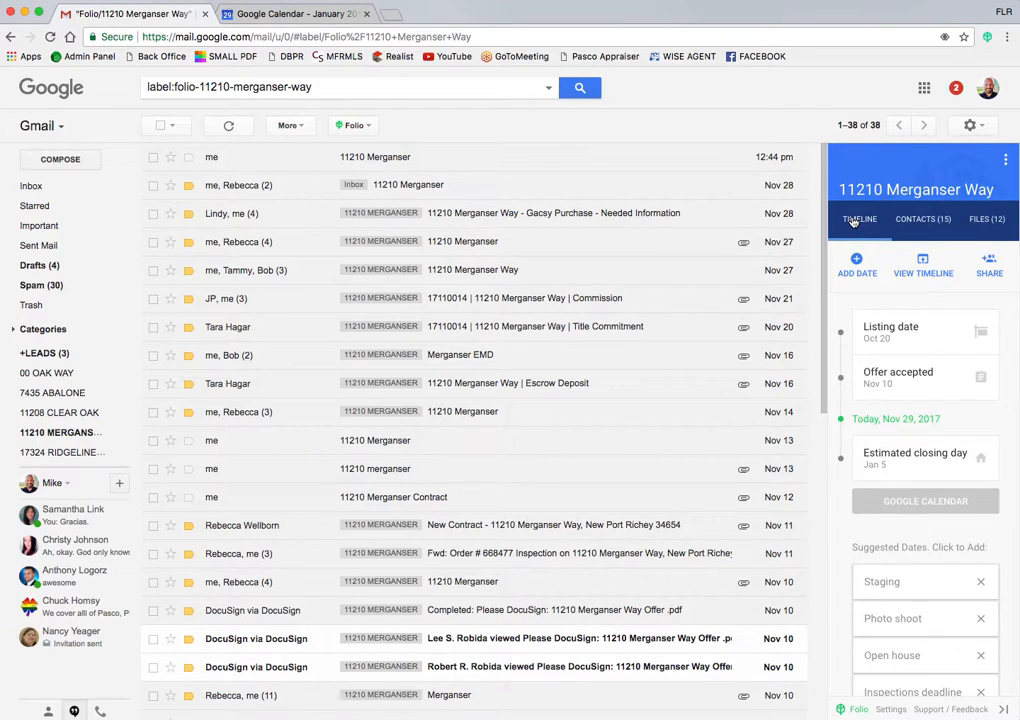
{"action": "left_click", "coordinate": [922, 219]}
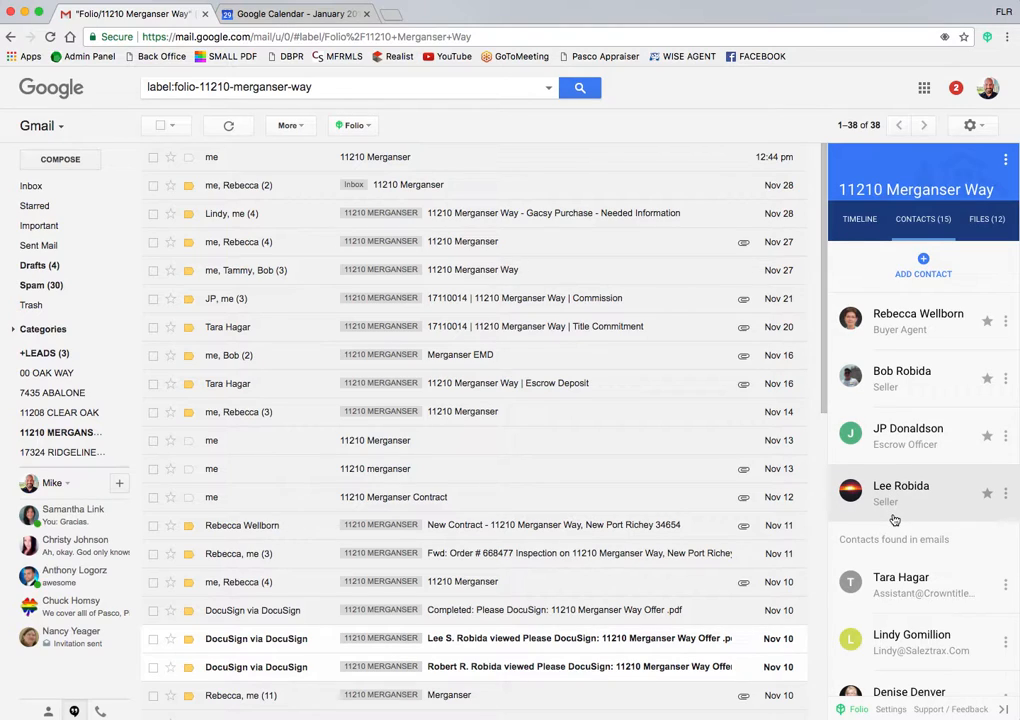
{"action": "scroll", "coordinate": [894, 519], "scroll_direction": "down", "scroll_amount": 5}
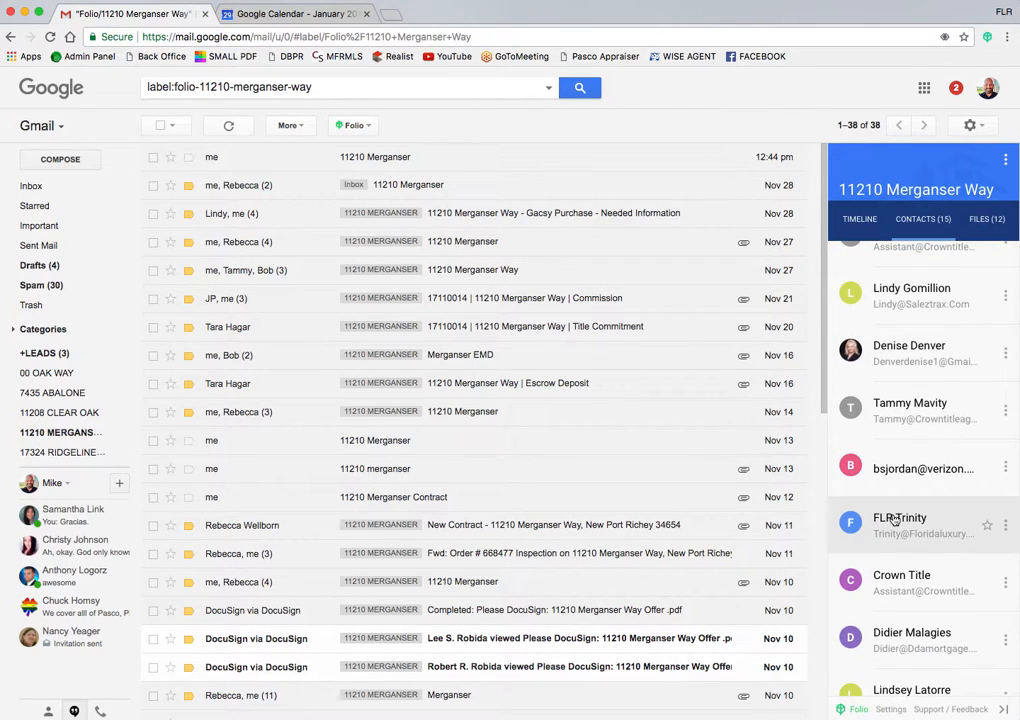
{"action": "scroll", "coordinate": [902, 420], "scroll_direction": "up", "scroll_amount": 2}
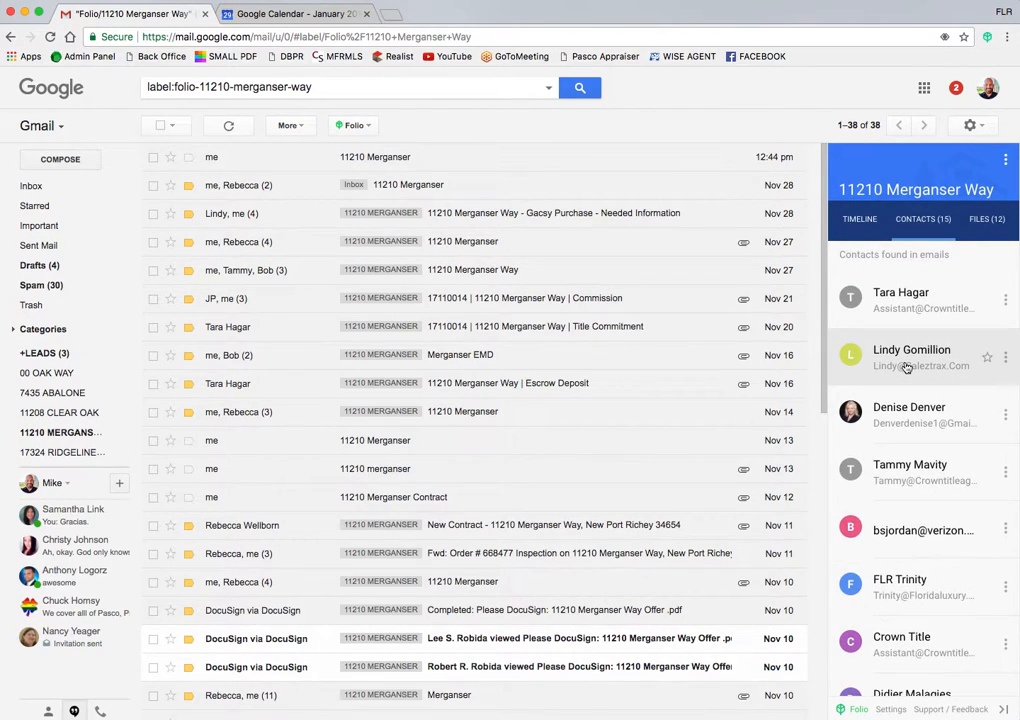
{"action": "scroll", "coordinate": [886, 354], "scroll_direction": "up", "scroll_amount": 1}
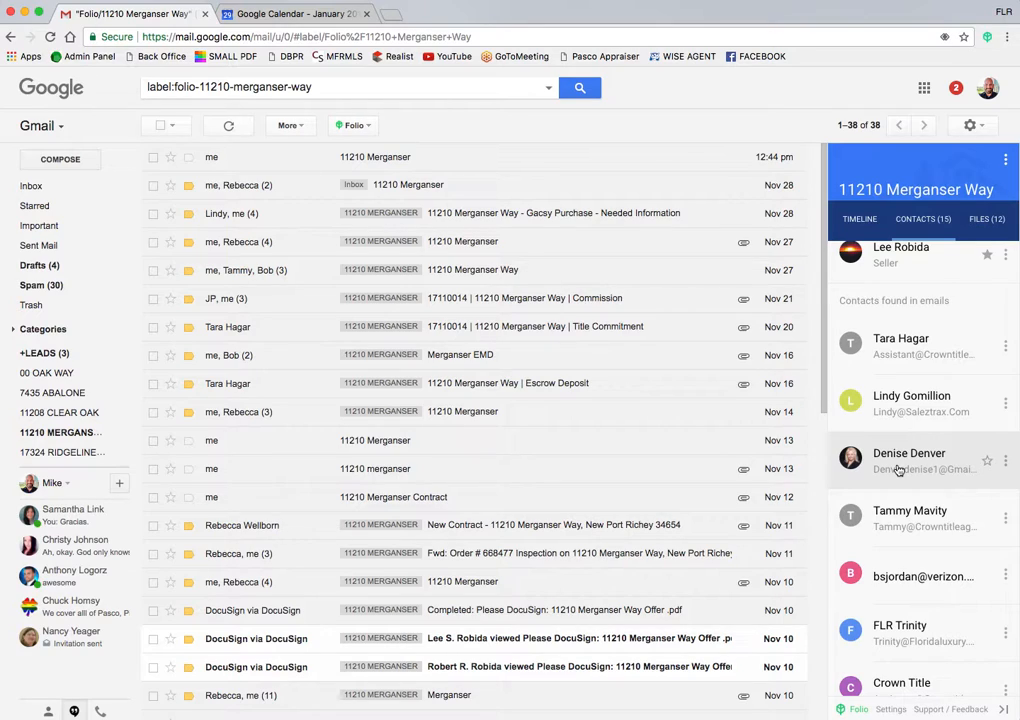
{"action": "scroll", "coordinate": [900, 520], "scroll_direction": "down", "scroll_amount": 3}
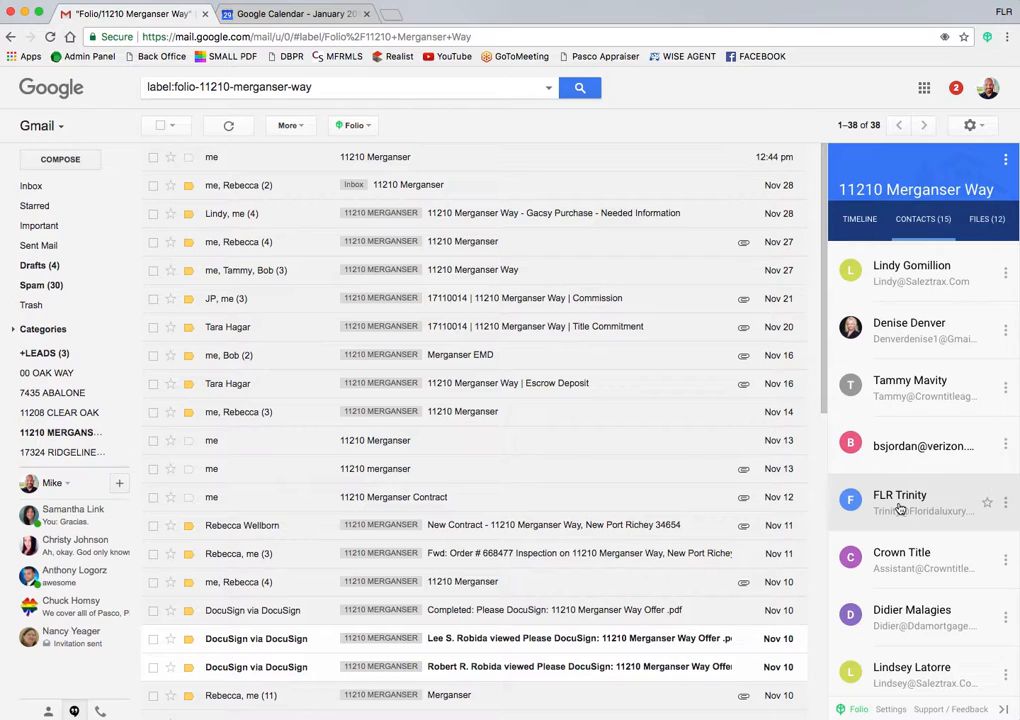
{"action": "scroll", "coordinate": [900, 508], "scroll_direction": "up", "scroll_amount": 5}
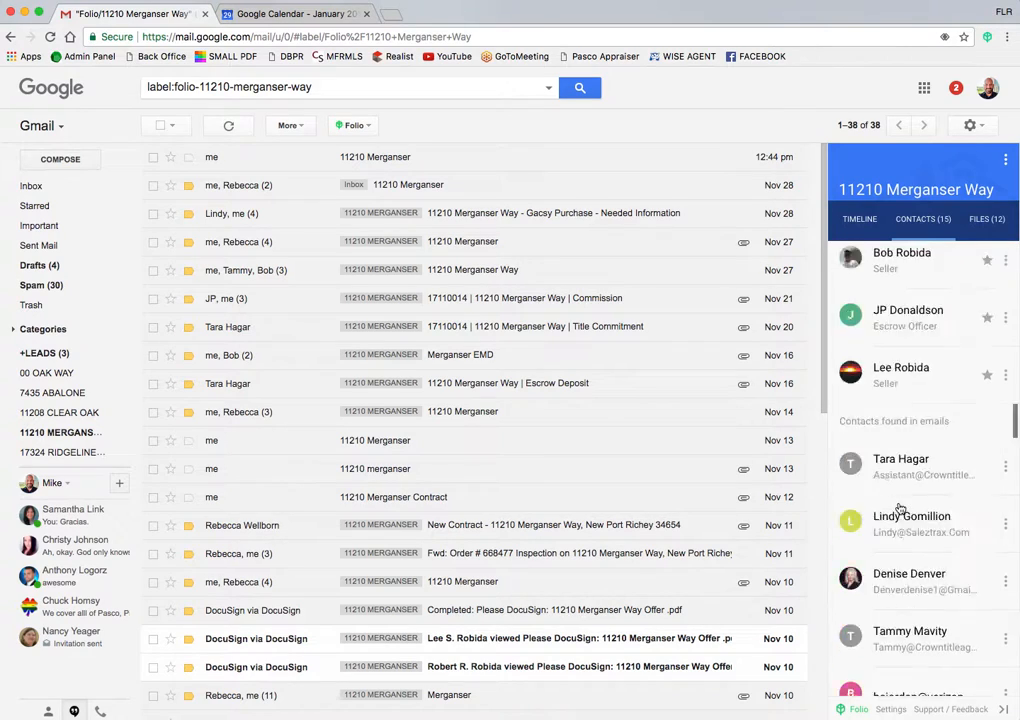
{"action": "scroll", "coordinate": [900, 508], "scroll_direction": "down", "scroll_amount": 10}
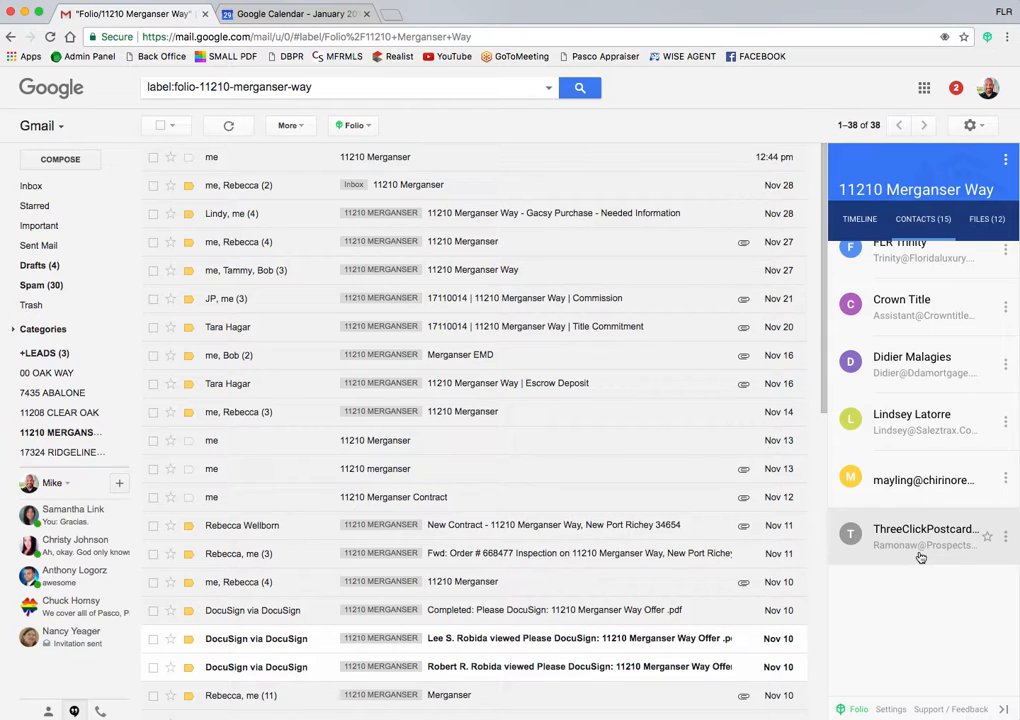
{"action": "scroll", "coordinate": [920, 557], "scroll_direction": "up", "scroll_amount": 5}
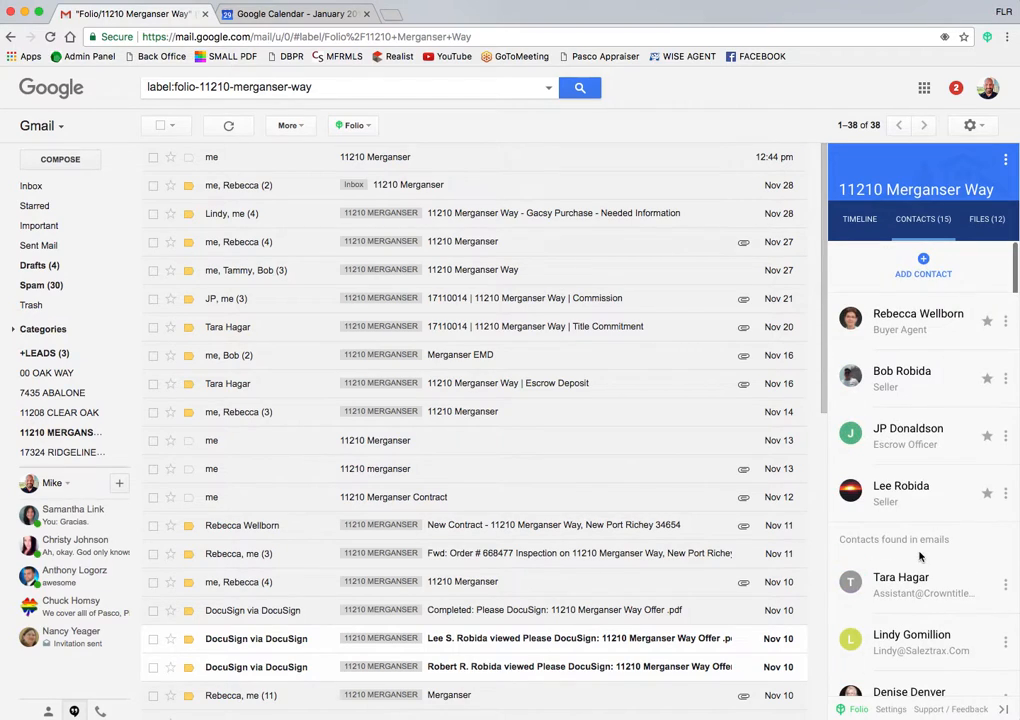
Step: Browse the smart folder's 12 files, then switch to its timeline of dates
{"action": "left_click", "coordinate": [988, 222]}
{"action": "scroll", "coordinate": [918, 563], "scroll_direction": "down", "scroll_amount": 3}
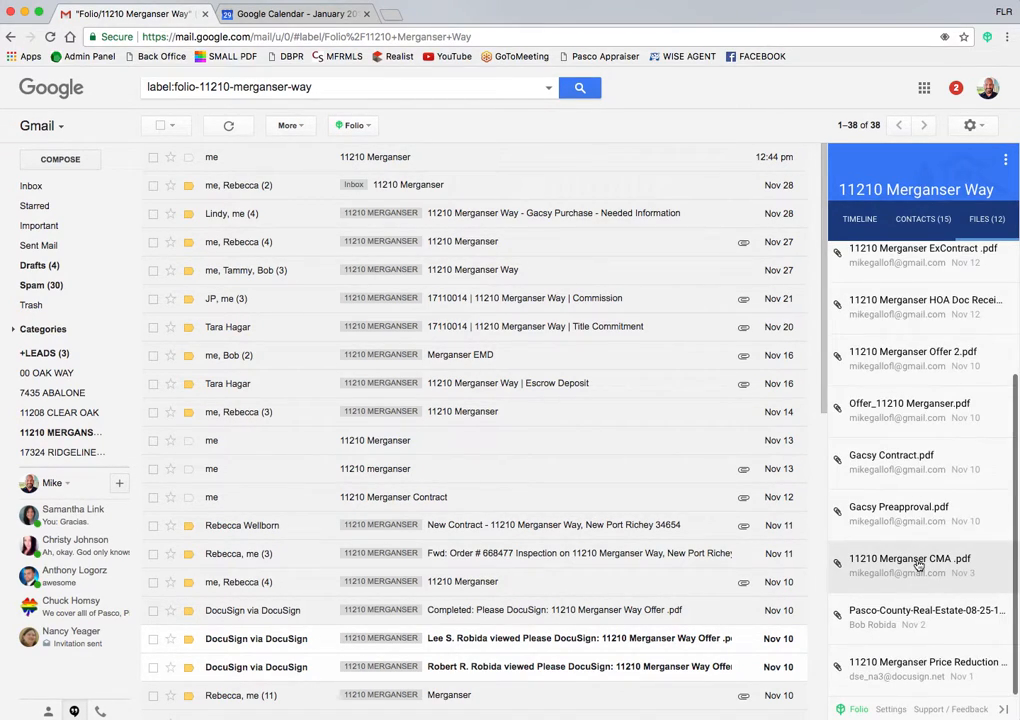
{"action": "scroll", "coordinate": [918, 565], "scroll_direction": "up", "scroll_amount": 3}
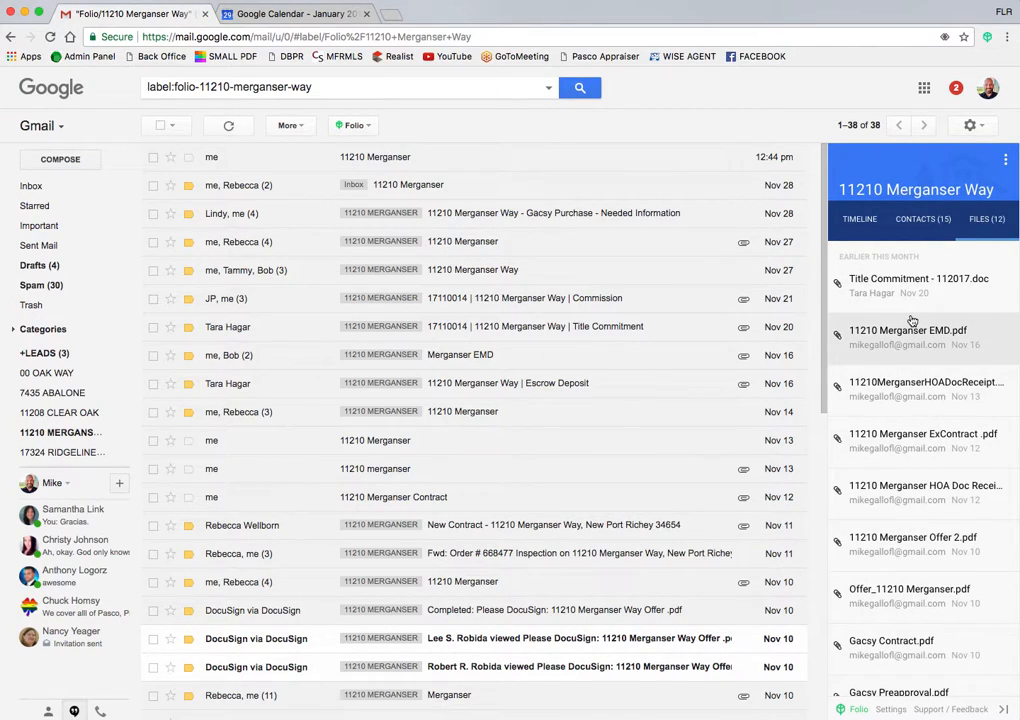
{"action": "left_click", "coordinate": [855, 220]}
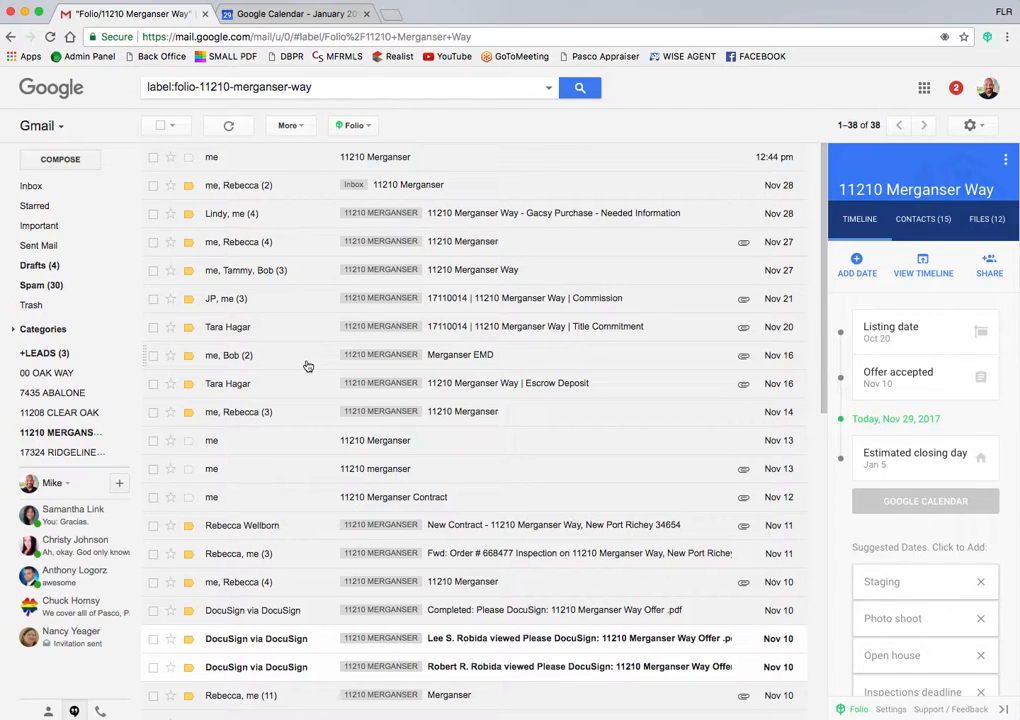
{"action": "mouse_move", "coordinate": [27, 380]}
{"action": "scroll", "coordinate": [47, 317], "scroll_direction": "down", "scroll_amount": 3}
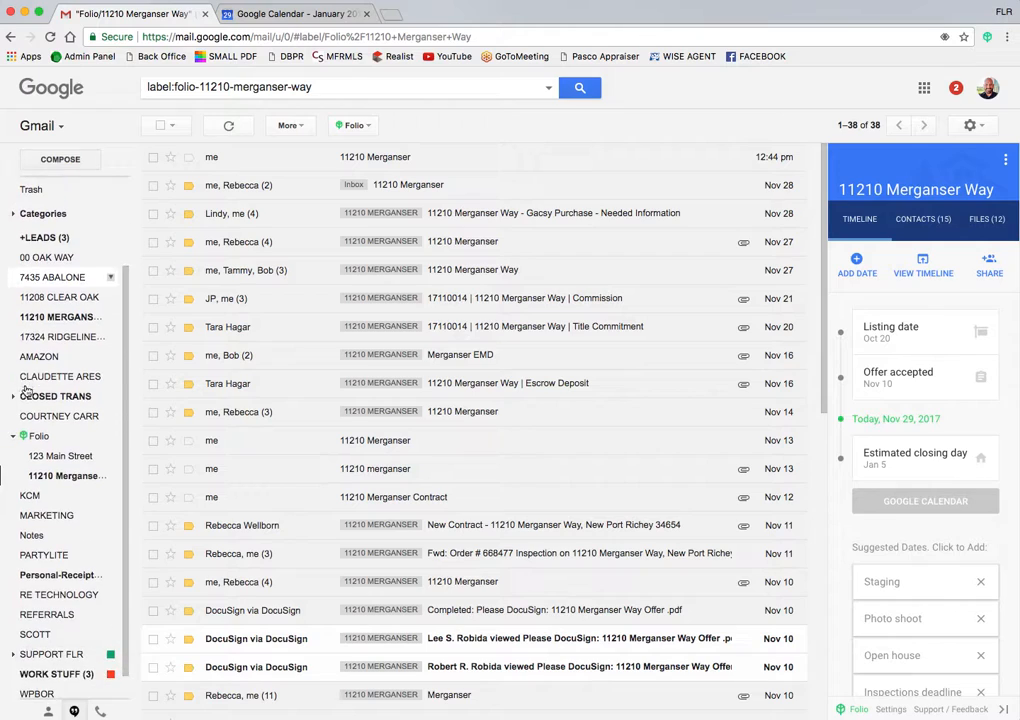
{"action": "left_click", "coordinate": [47, 317]}
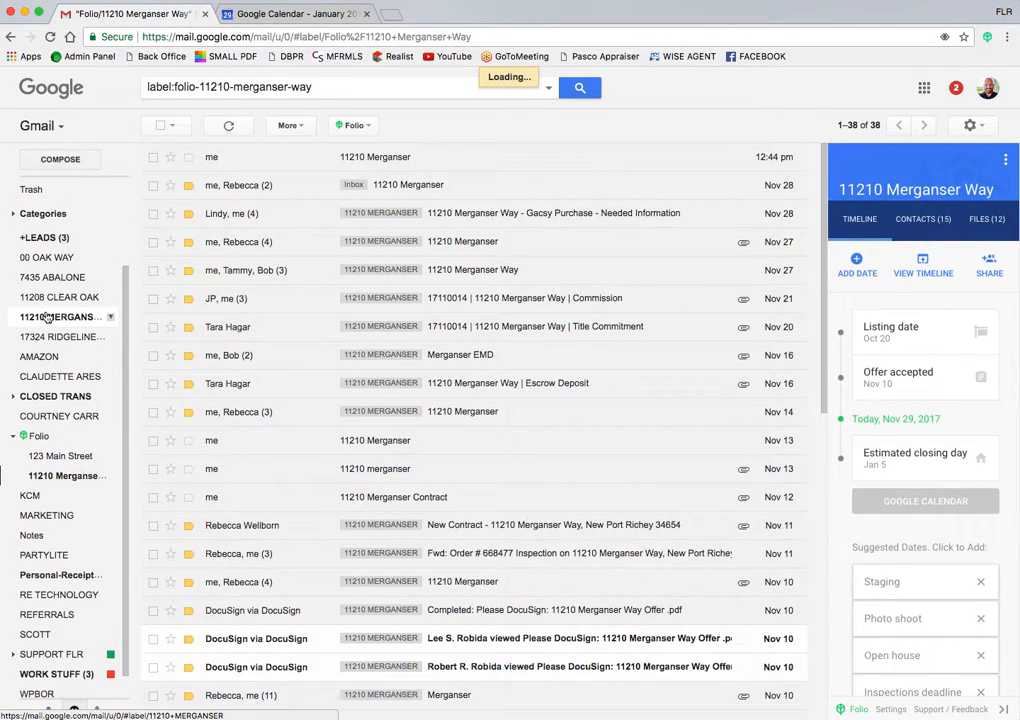
{"action": "scroll", "coordinate": [334, 355], "scroll_direction": "down", "scroll_amount": 15}
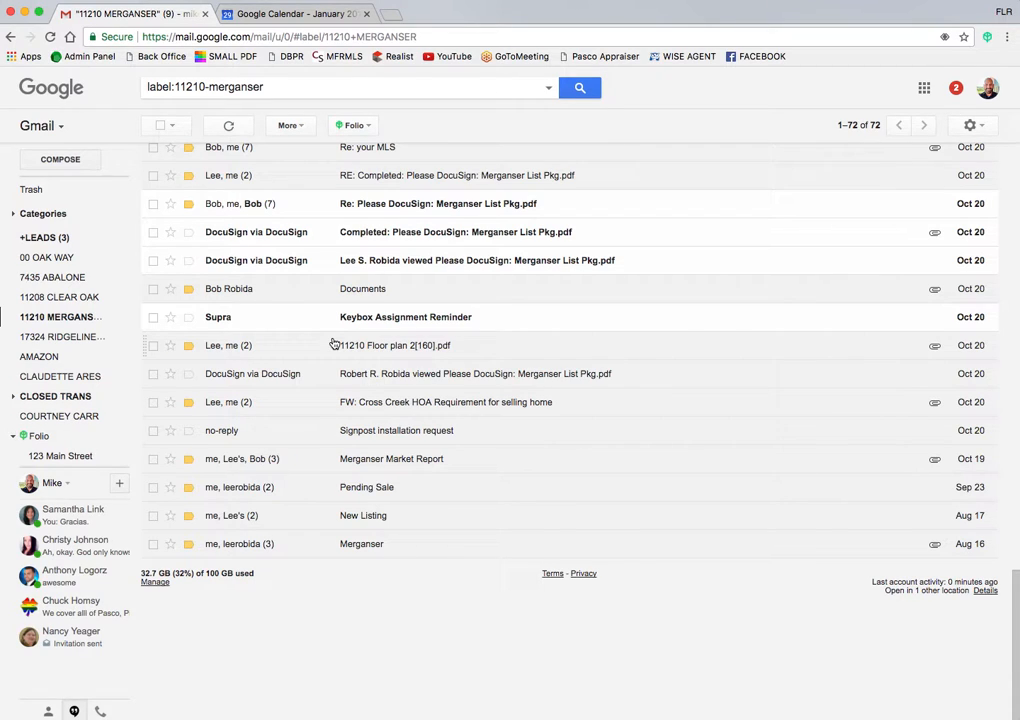
{"action": "scroll", "coordinate": [334, 345], "scroll_direction": "up", "scroll_amount": 15}
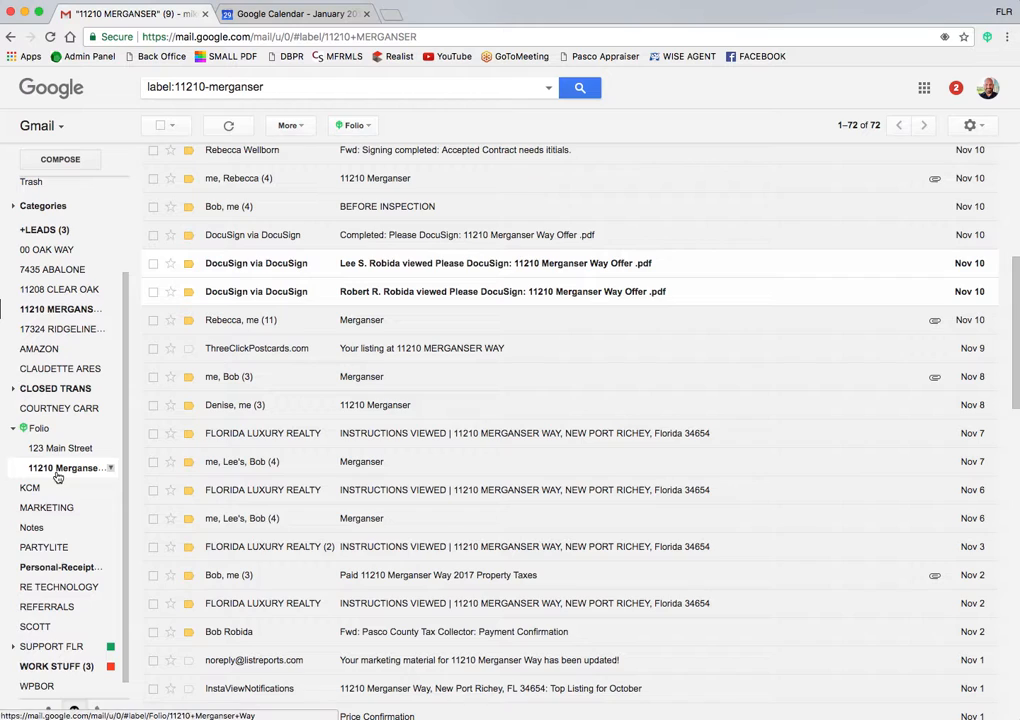
{"action": "left_click", "coordinate": [50, 476]}
{"action": "scroll", "coordinate": [376, 530], "scroll_direction": "down", "scroll_amount": 10}
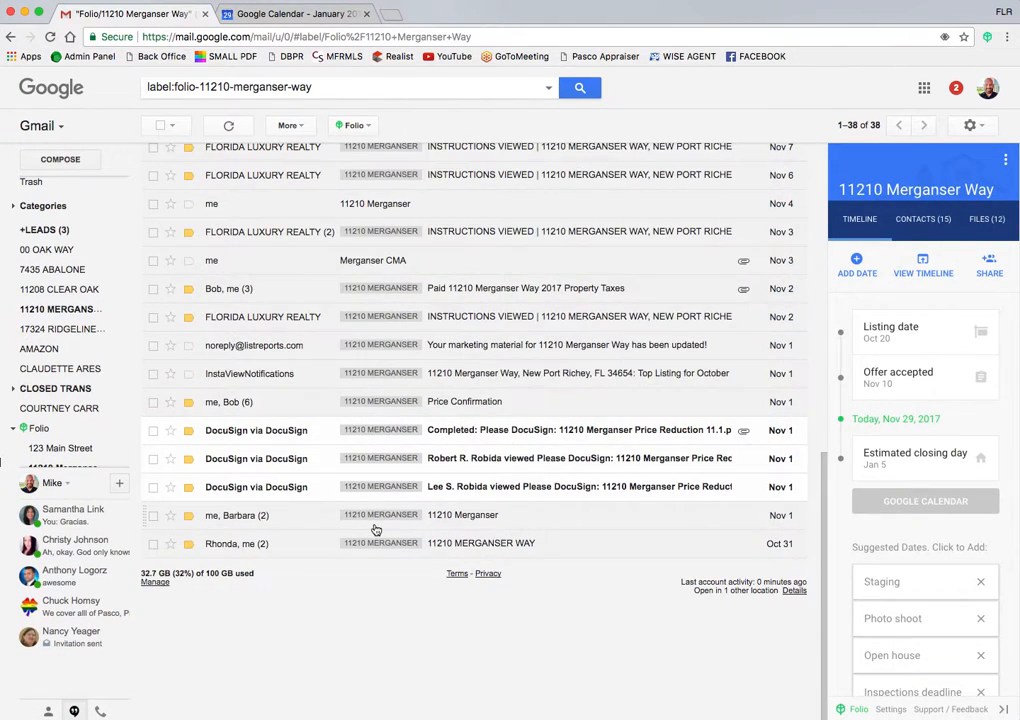
{"action": "scroll", "coordinate": [376, 530], "scroll_direction": "up", "scroll_amount": 10}
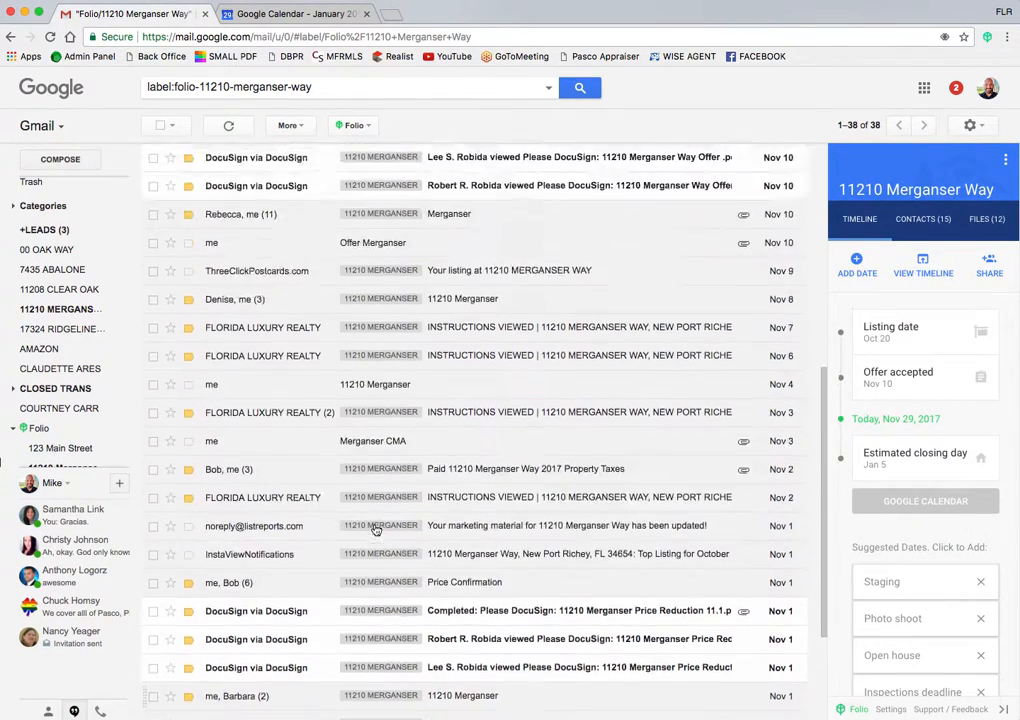
{"action": "scroll", "coordinate": [376, 530], "scroll_direction": "down", "scroll_amount": 10}
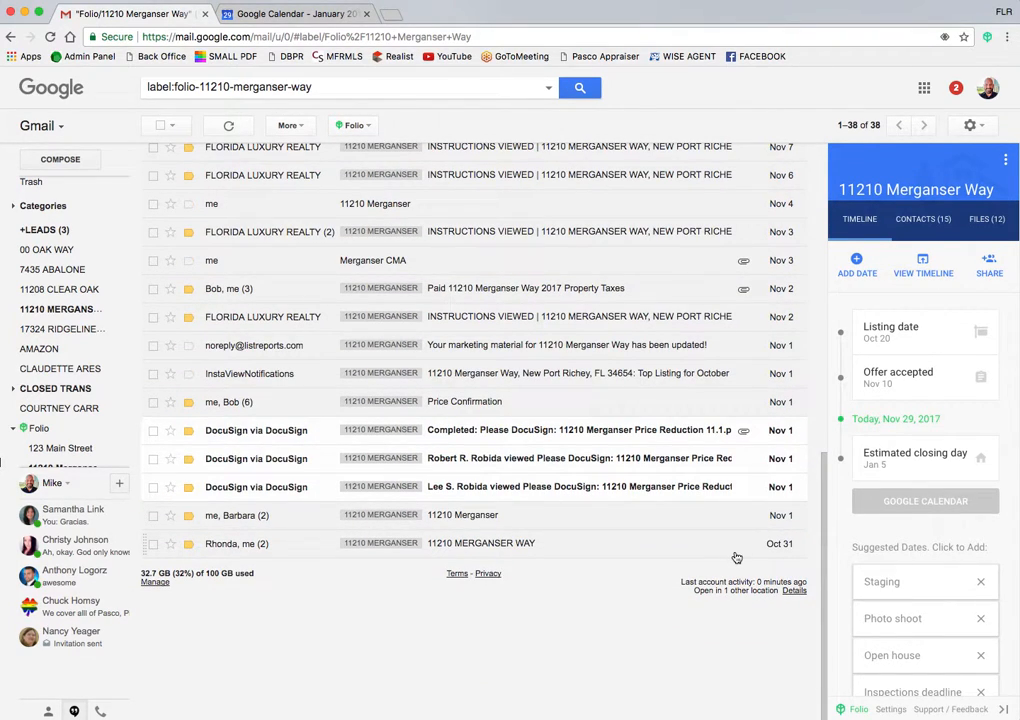
{"action": "scroll", "coordinate": [735, 490], "scroll_direction": "up", "scroll_amount": 5}
{"action": "scroll", "coordinate": [736, 553], "scroll_direction": "down", "scroll_amount": 5}
{"action": "scroll", "coordinate": [736, 555], "scroll_direction": "up", "scroll_amount": 10}
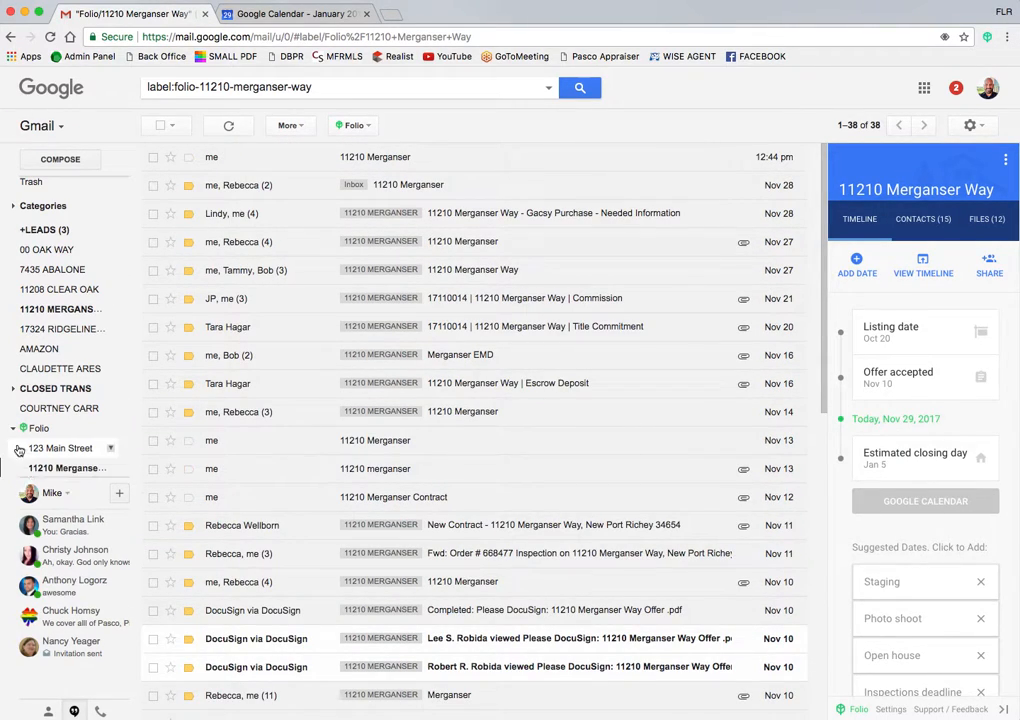
{"action": "mouse_move", "coordinate": [40, 470]}
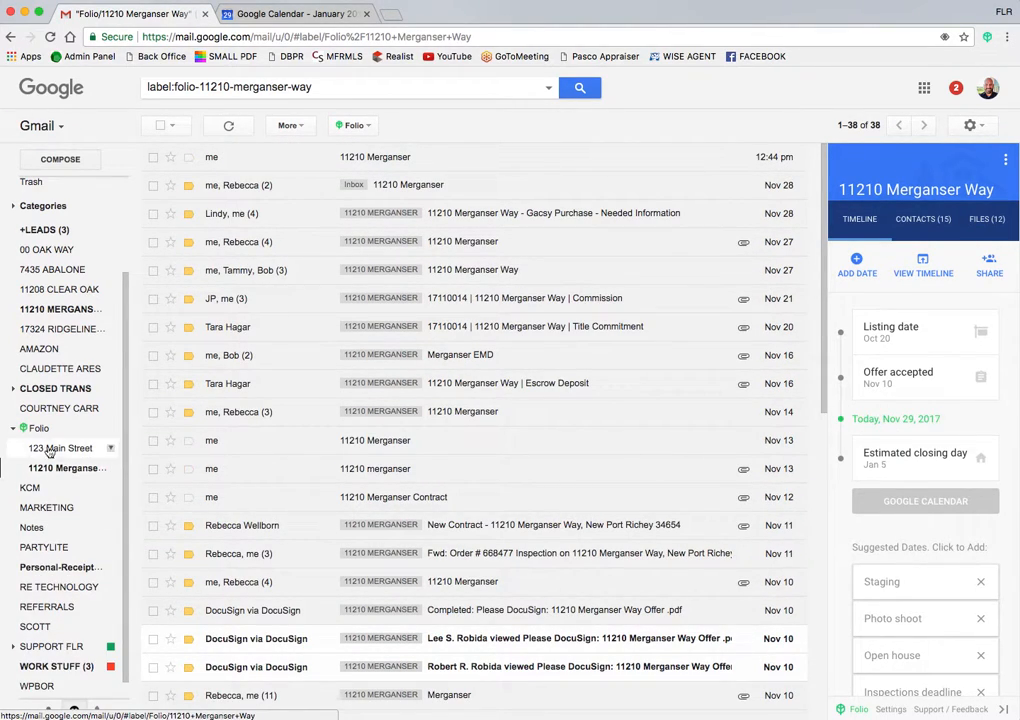
{"action": "left_click", "coordinate": [40, 311]}
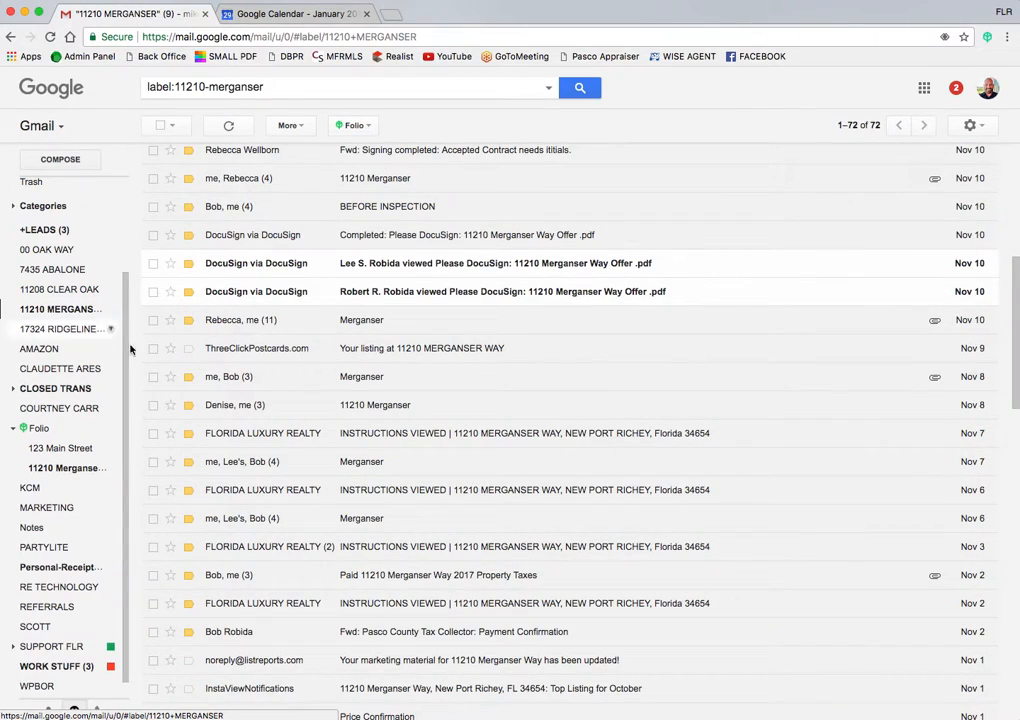
{"action": "scroll", "coordinate": [200, 400], "scroll_direction": "down", "scroll_amount": 2}
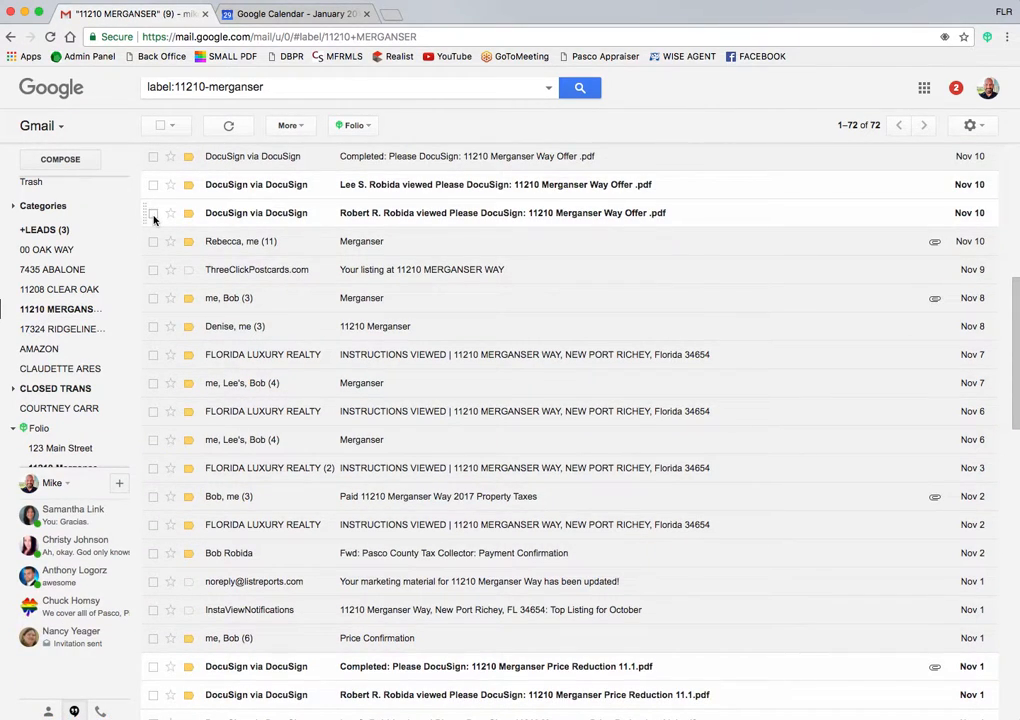
{"action": "left_click", "coordinate": [153, 214]}
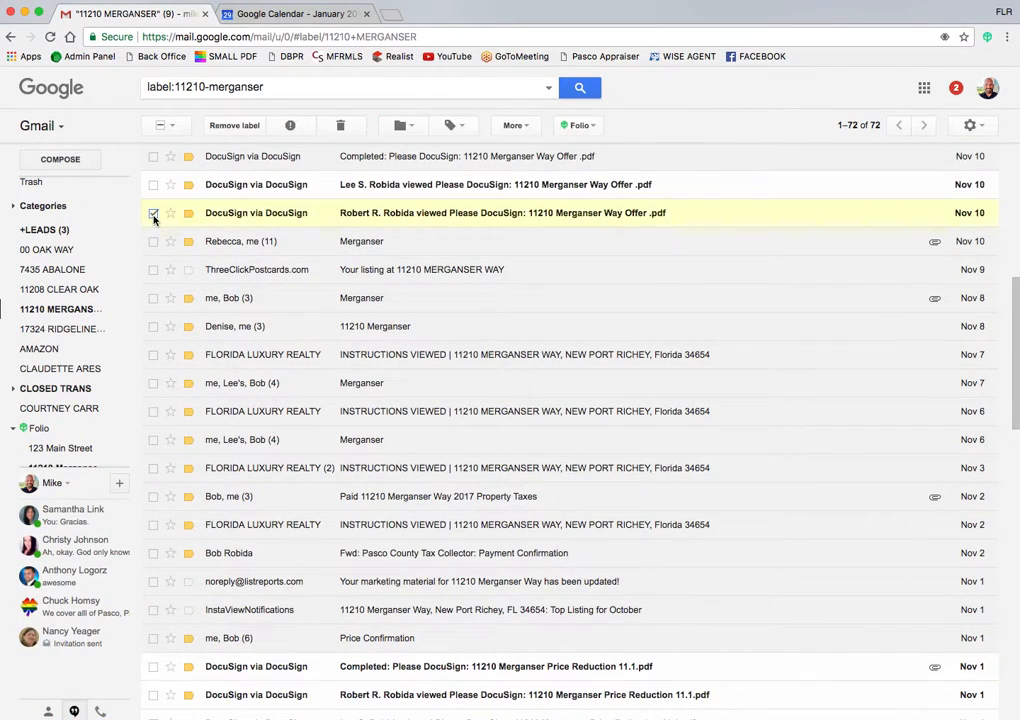
{"action": "left_click", "coordinate": [586, 126]}
{"action": "left_click", "coordinate": [586, 189]}
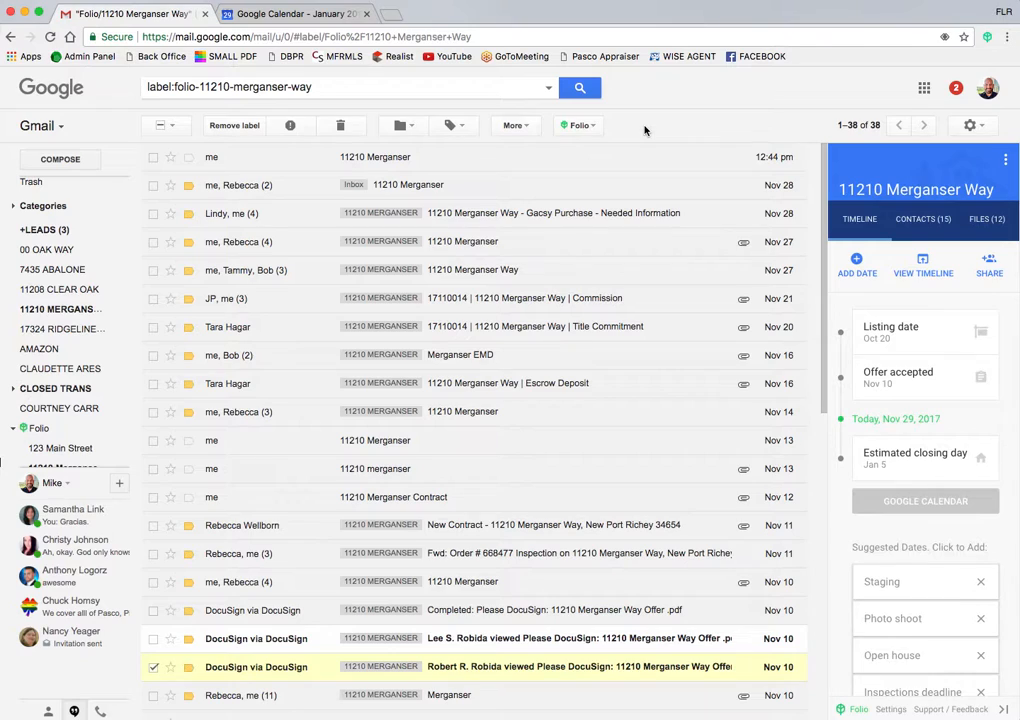
{"action": "mouse_move", "coordinate": [75, 468]}
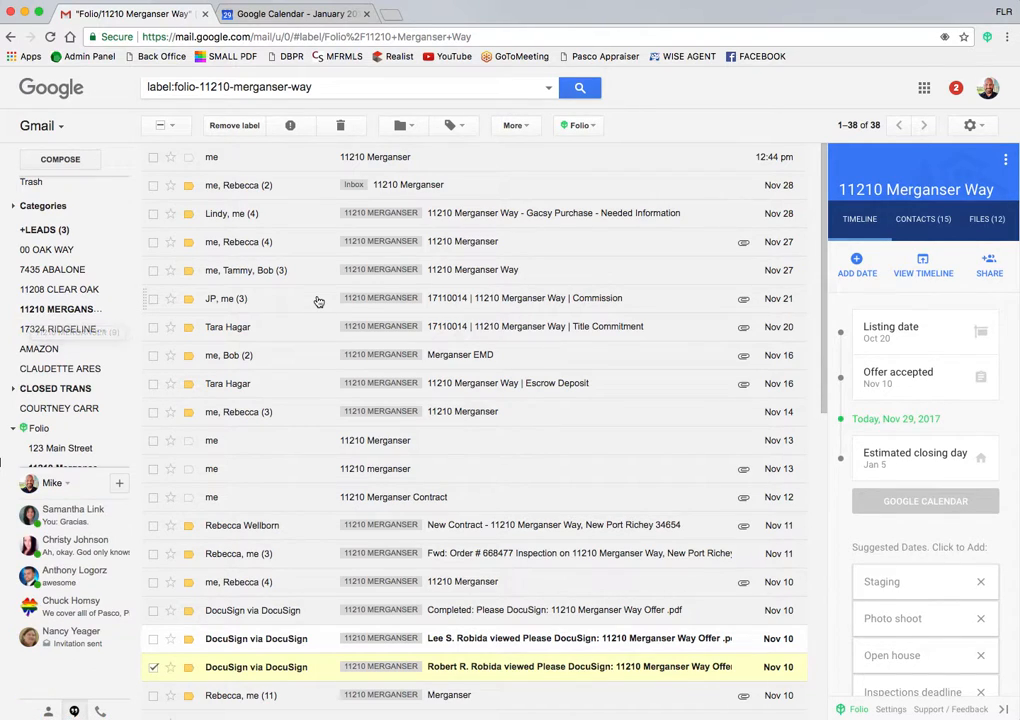
{"action": "left_click", "coordinate": [44, 313]}
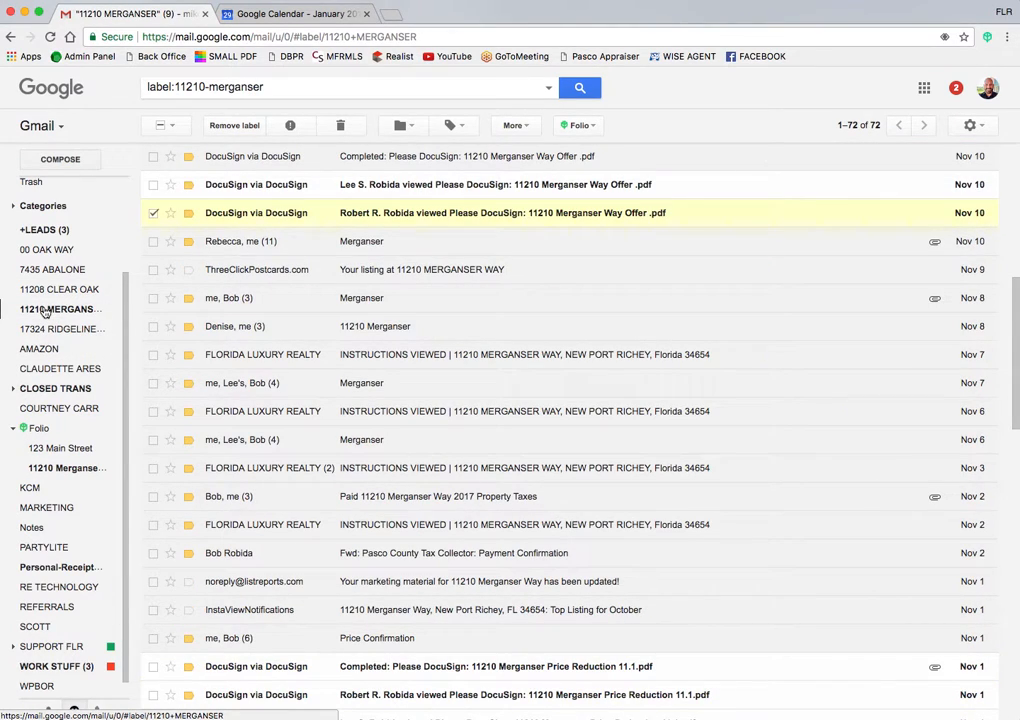
{"action": "scroll", "coordinate": [266, 318], "scroll_direction": "up", "scroll_amount": 5}
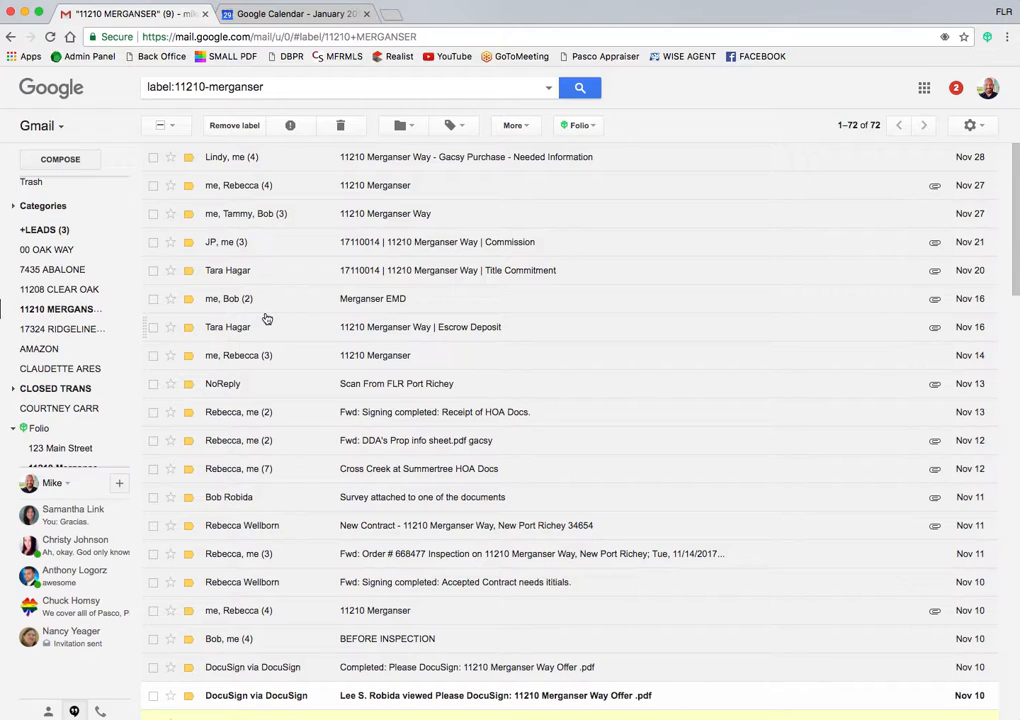
{"action": "left_click", "coordinate": [153, 157]}
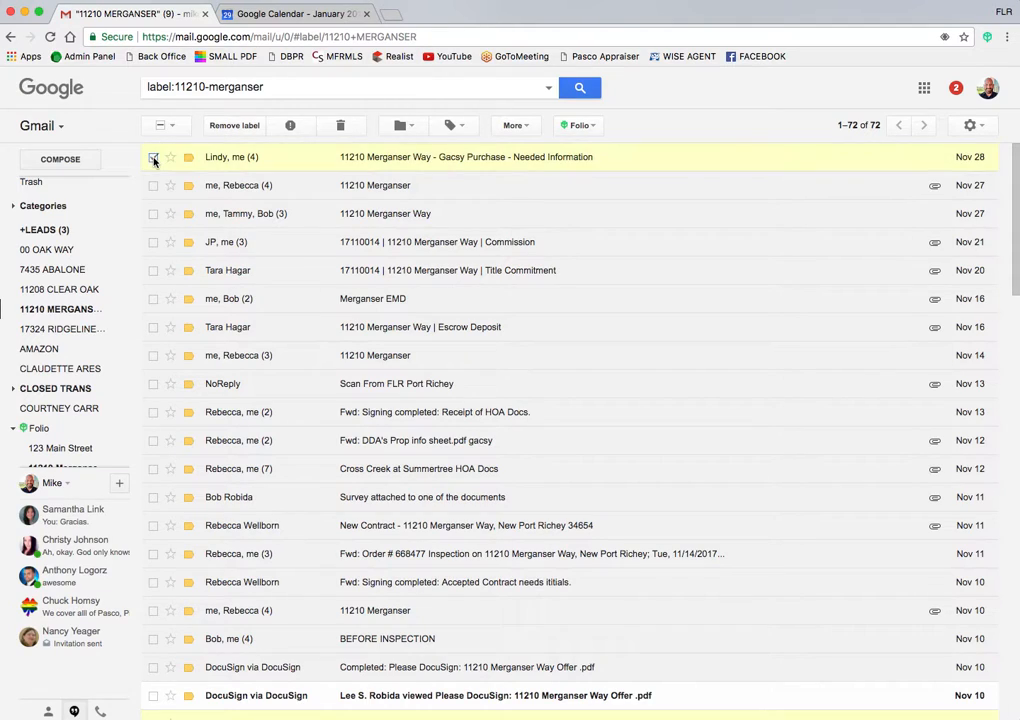
{"action": "left_click", "coordinate": [588, 126]}
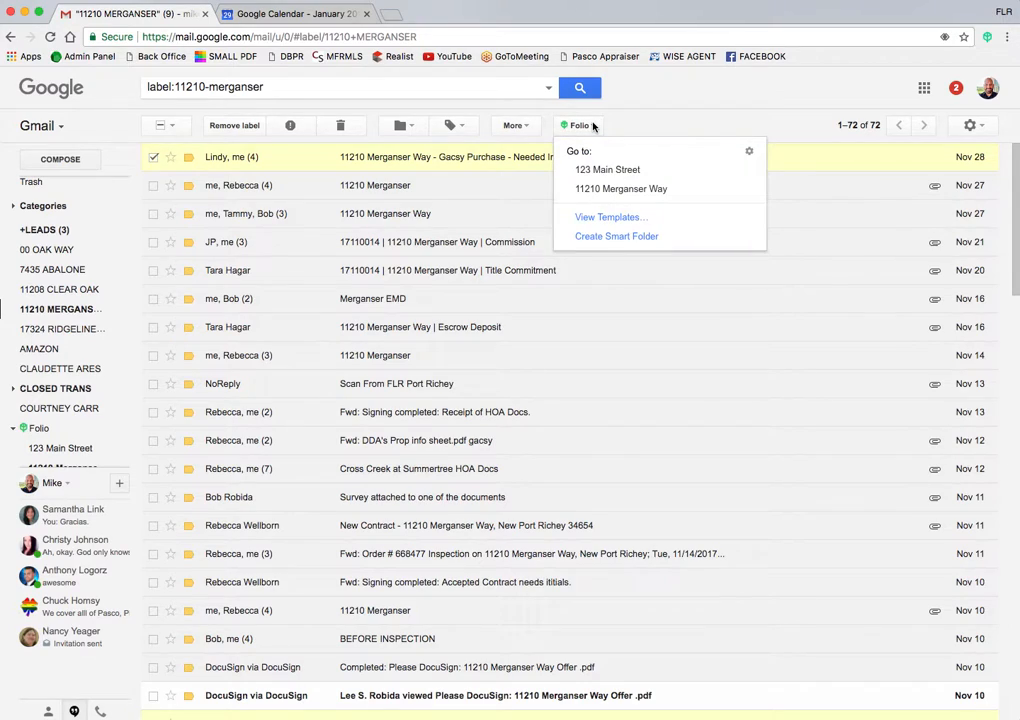
{"action": "left_click", "coordinate": [599, 190]}
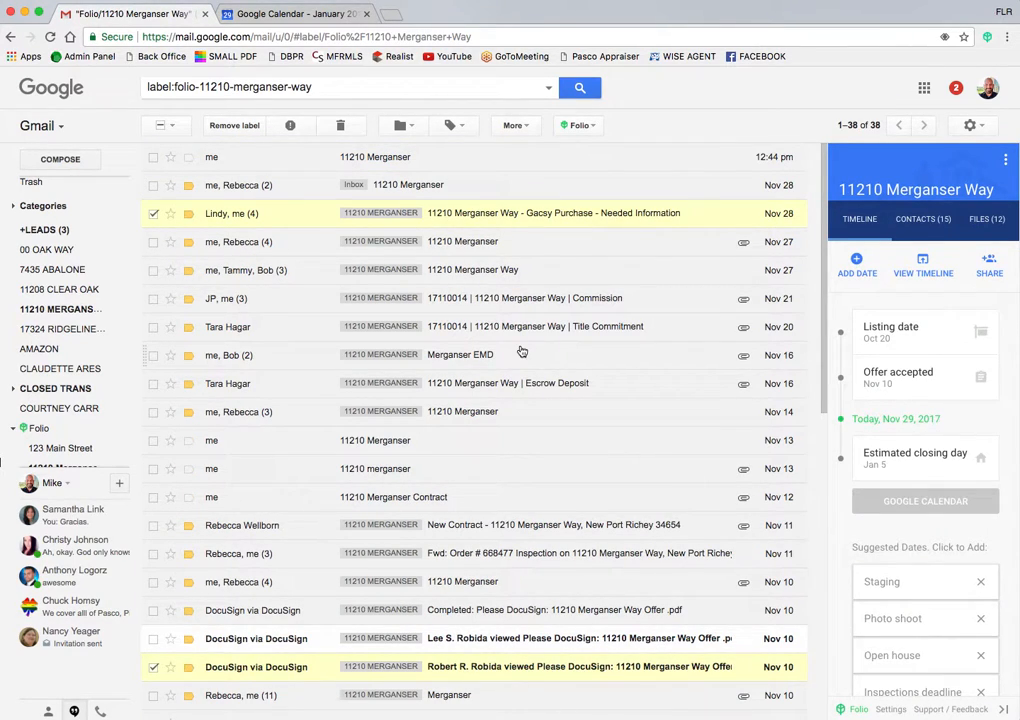
{"action": "scroll", "coordinate": [521, 351], "scroll_direction": "down", "scroll_amount": 10}
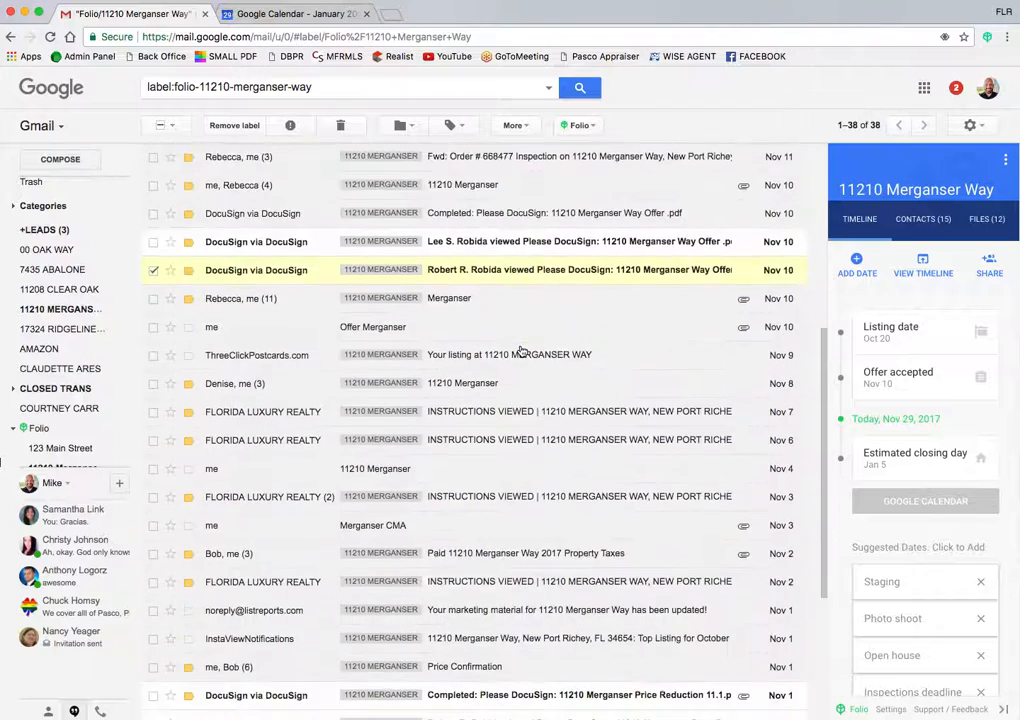
{"action": "scroll", "coordinate": [521, 351], "scroll_direction": "down", "scroll_amount": 2}
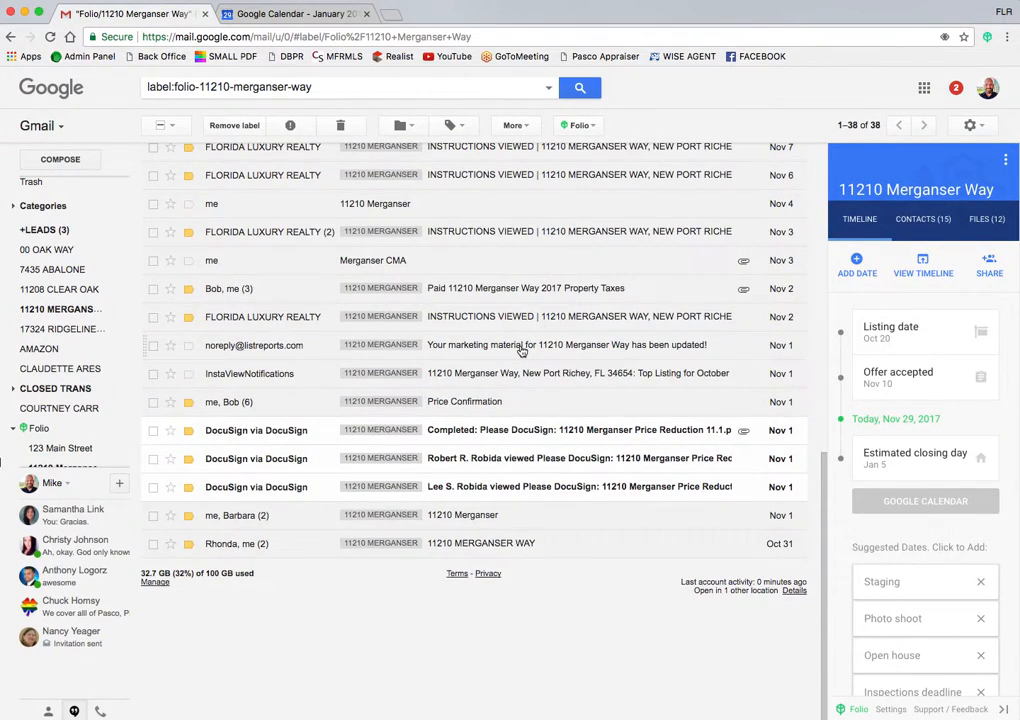
{"action": "scroll", "coordinate": [521, 351], "scroll_direction": "up", "scroll_amount": 5}
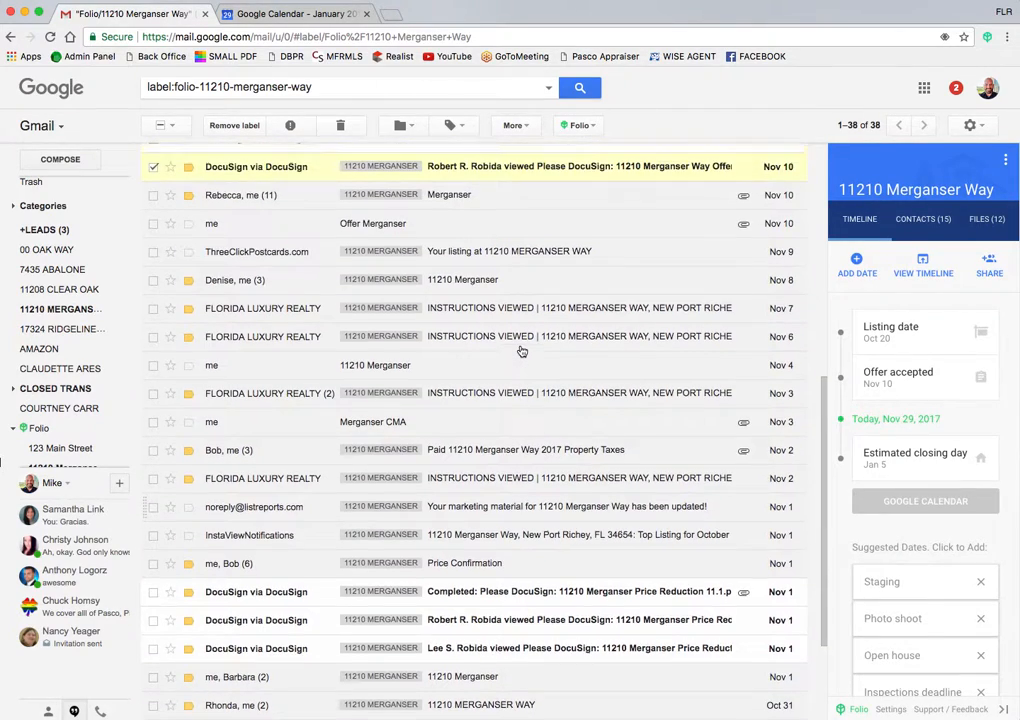
{"action": "scroll", "coordinate": [521, 351], "scroll_direction": "up", "scroll_amount": 2}
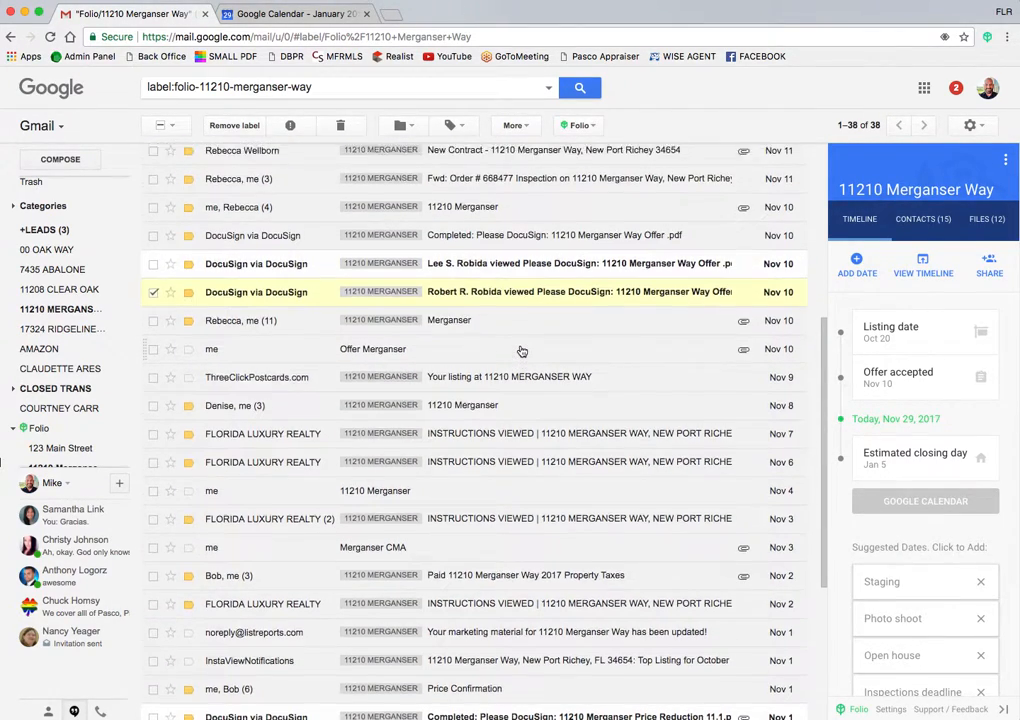
{"action": "scroll", "coordinate": [521, 351], "scroll_direction": "up", "scroll_amount": 5}
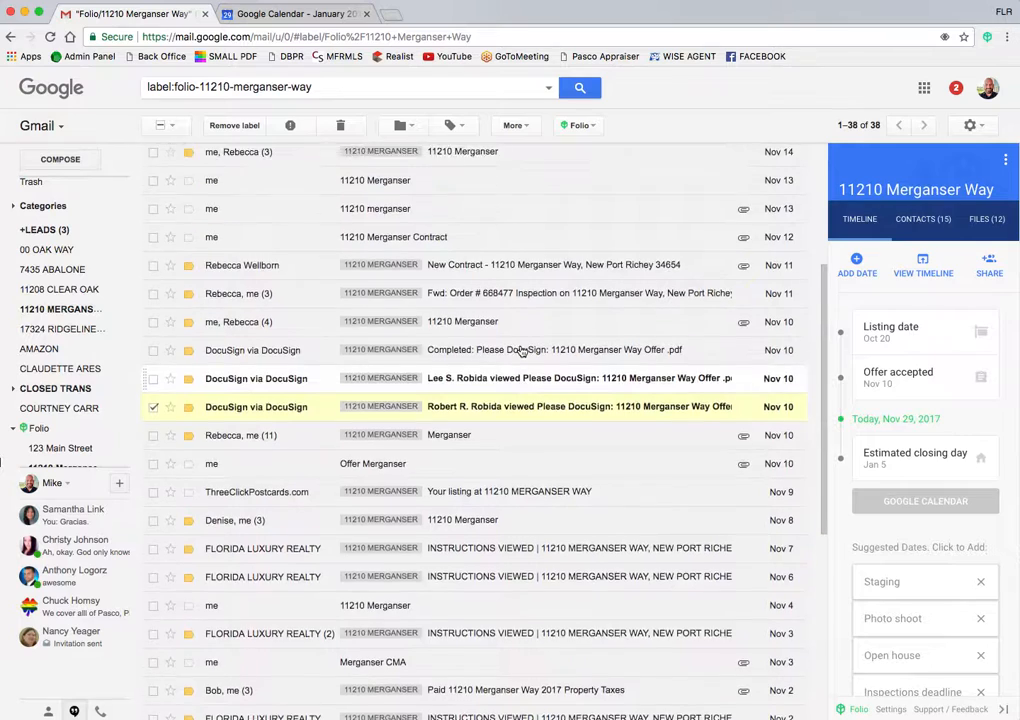
{"action": "scroll", "coordinate": [521, 351], "scroll_direction": "up", "scroll_amount": 1}
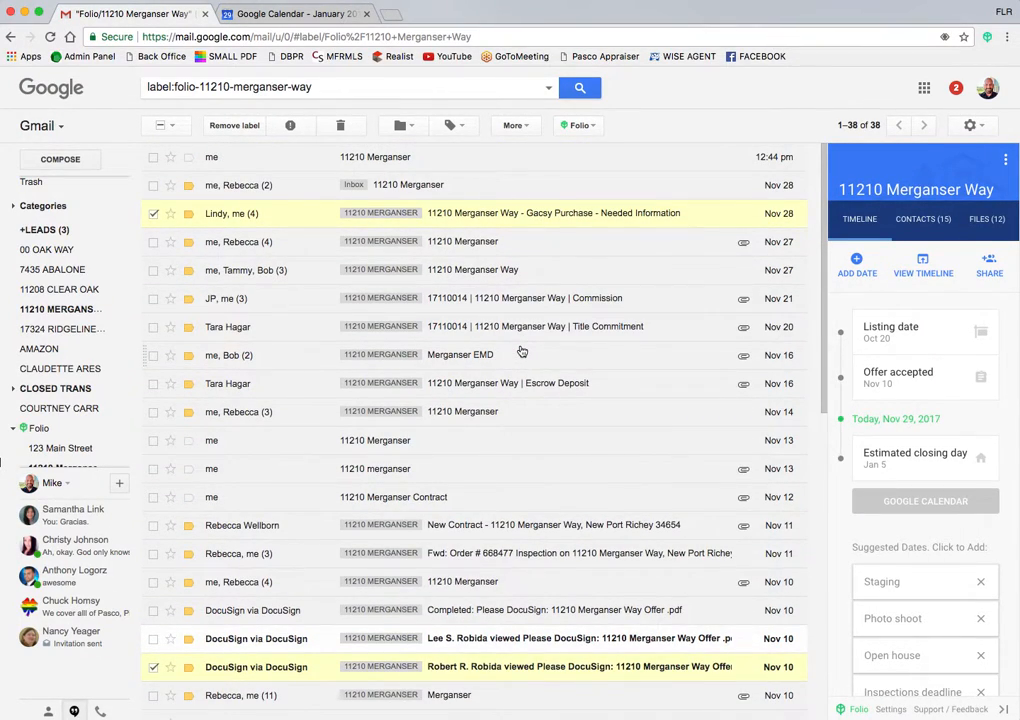
{"action": "scroll", "coordinate": [521, 351], "scroll_direction": "down", "scroll_amount": 2}
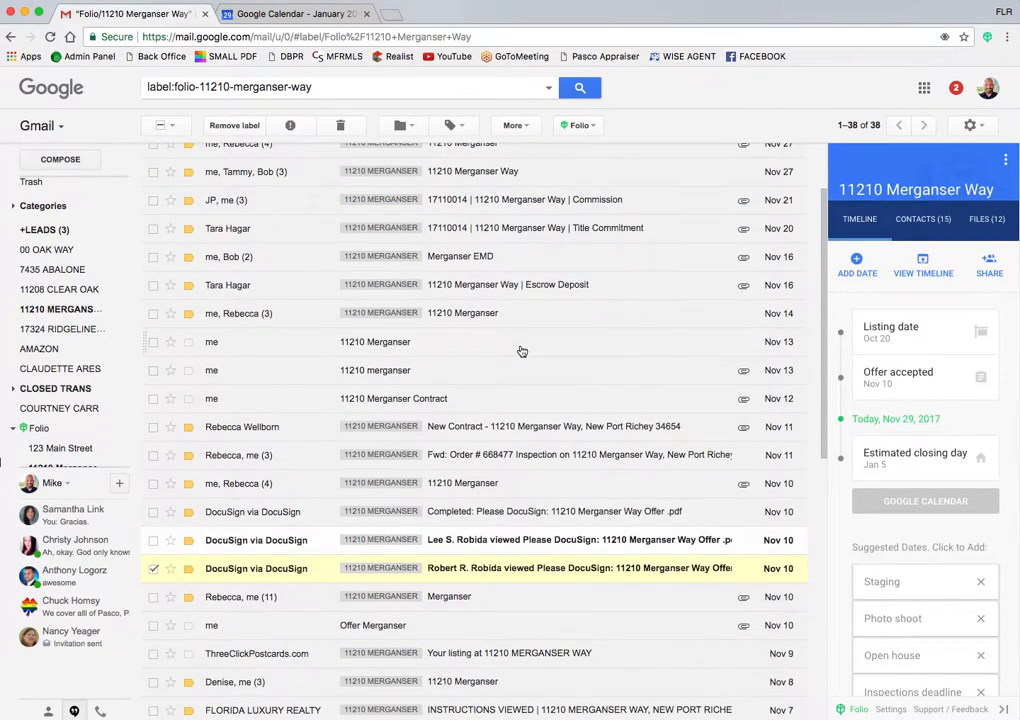
{"action": "scroll", "coordinate": [521, 351], "scroll_direction": "up", "scroll_amount": 2}
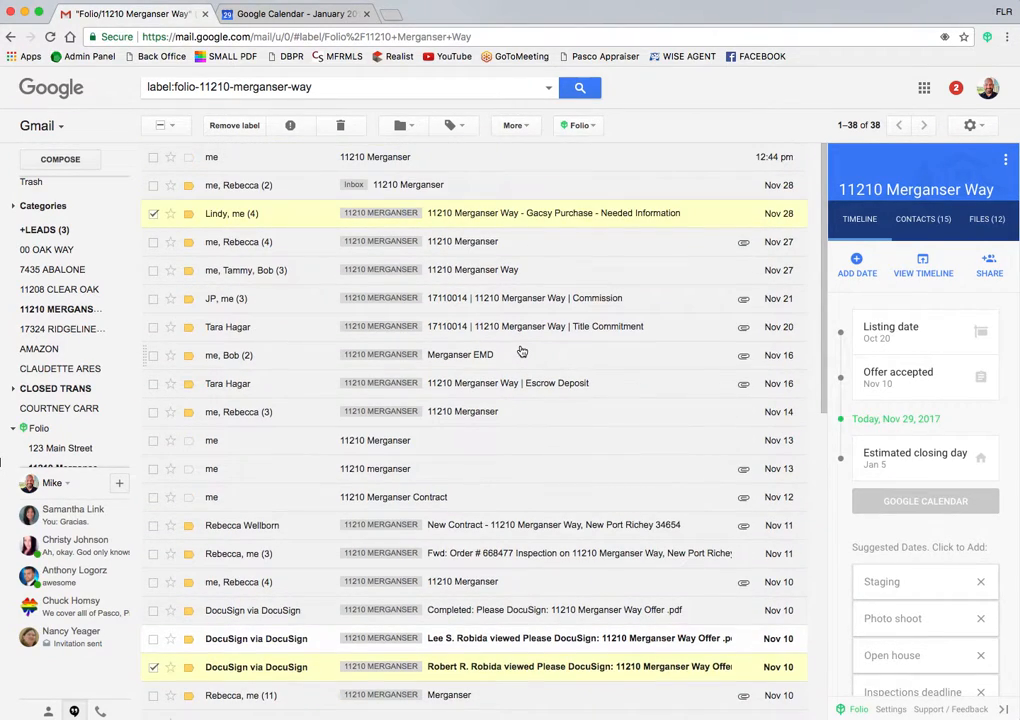
{"action": "left_click", "coordinate": [45, 312]}
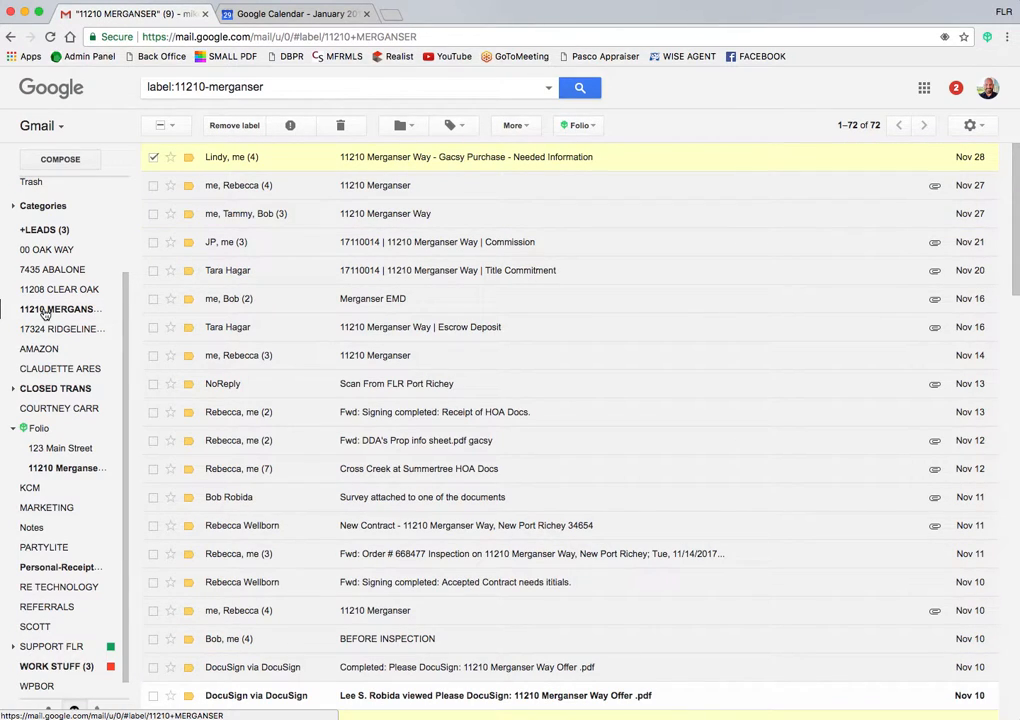
{"action": "left_click", "coordinate": [153, 157]}
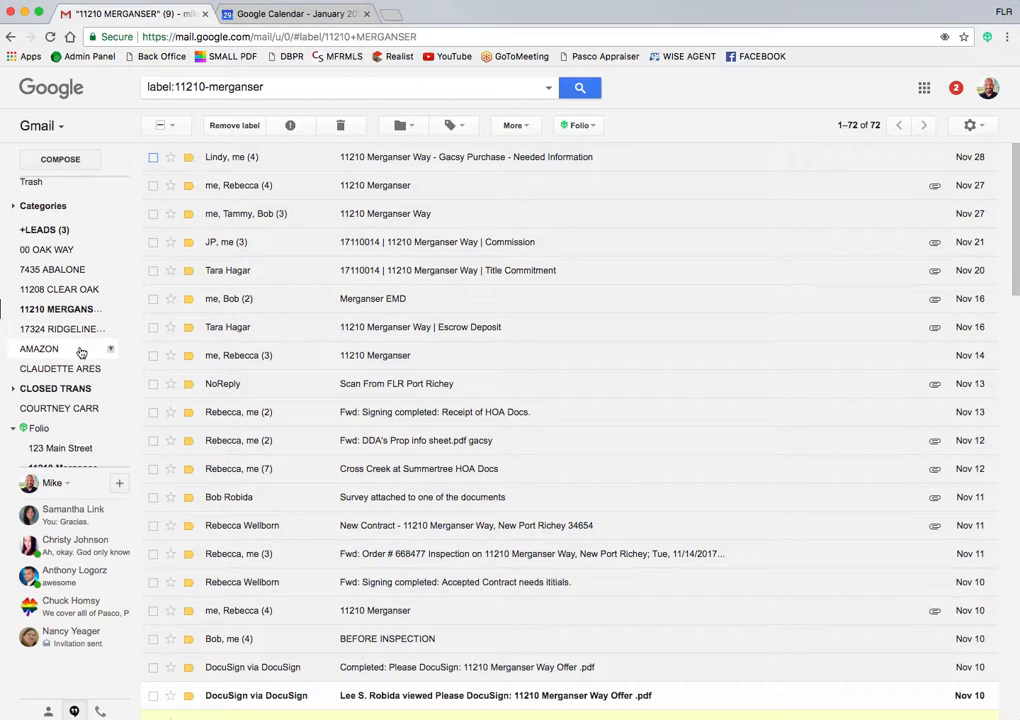
{"action": "left_click", "coordinate": [584, 128]}
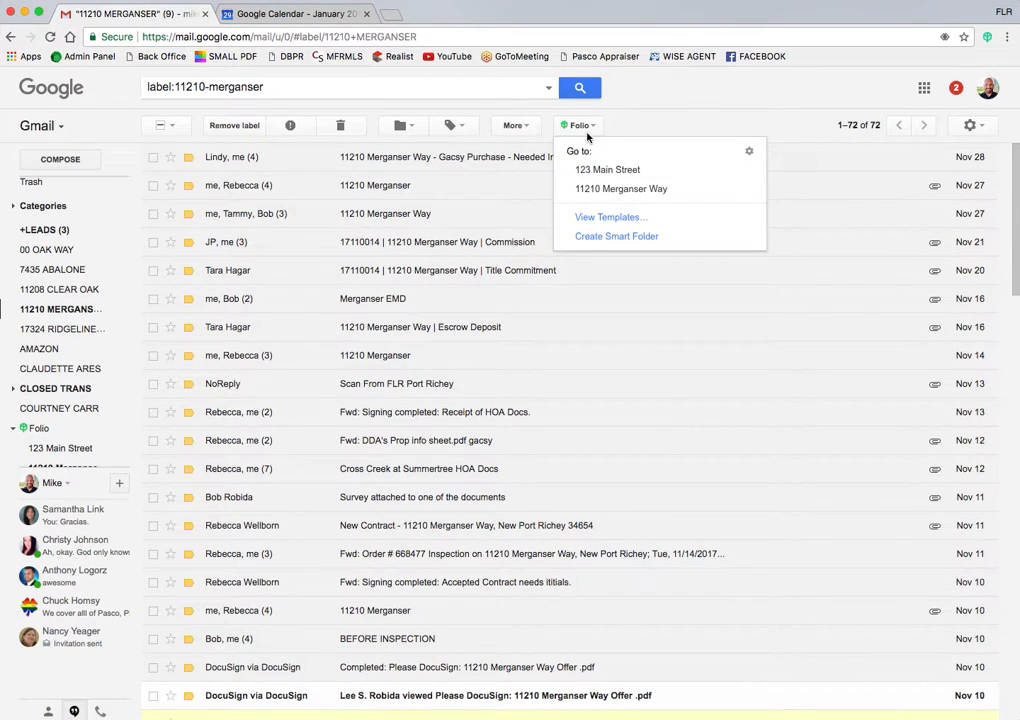
{"action": "left_click", "coordinate": [592, 189]}
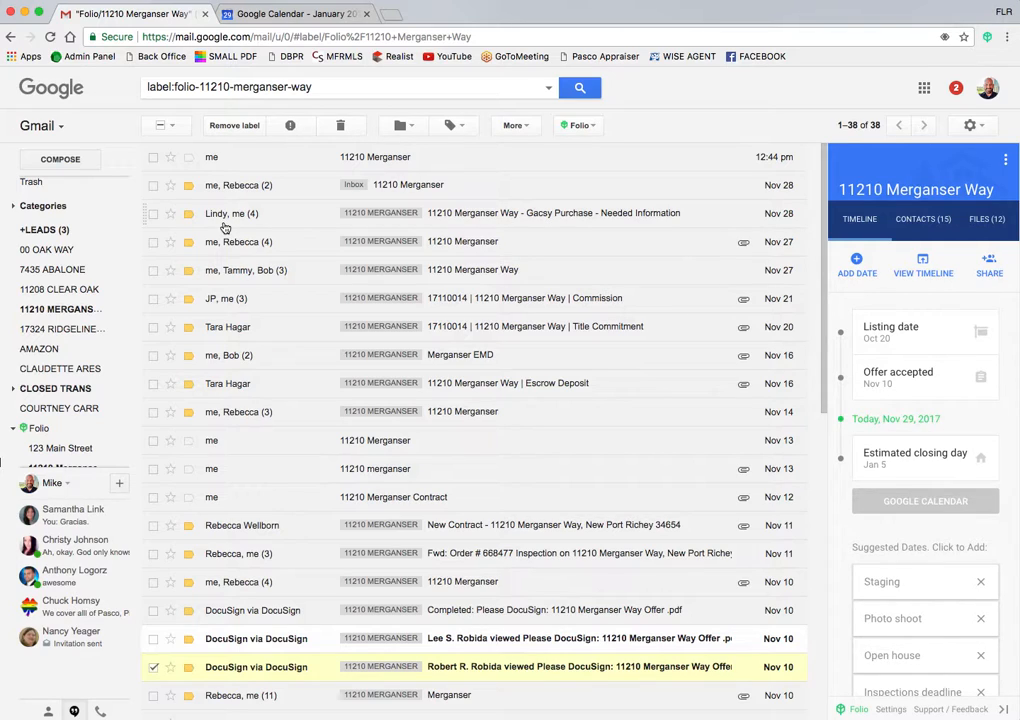
{"action": "scroll", "coordinate": [50, 450], "scroll_direction": "down", "scroll_amount": 1}
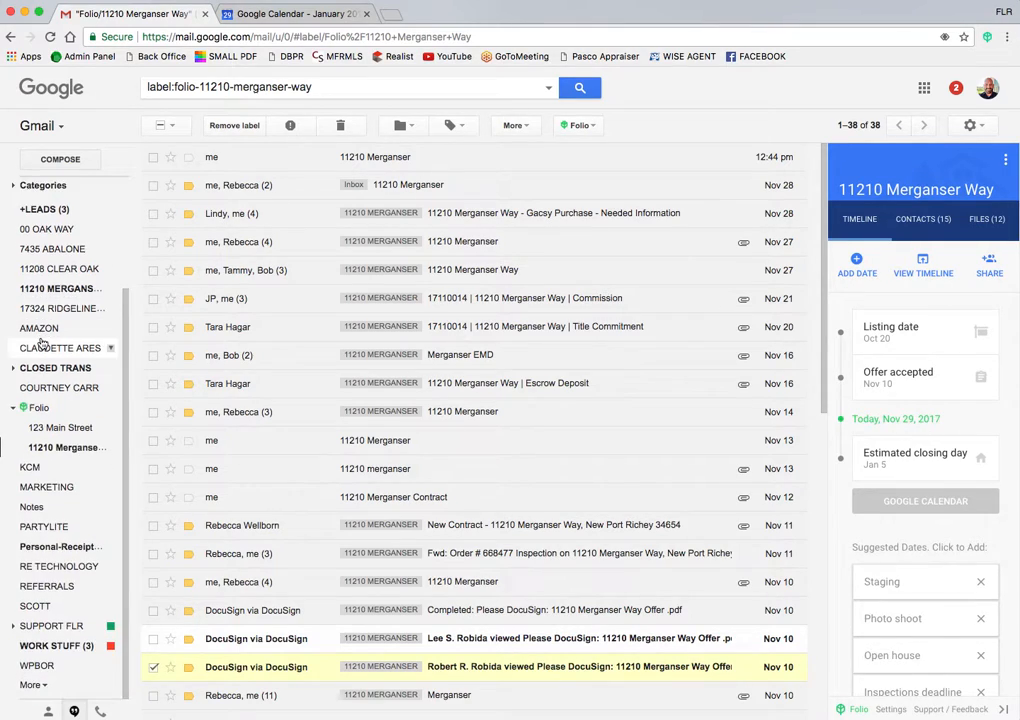
{"action": "left_click", "coordinate": [49, 455]}
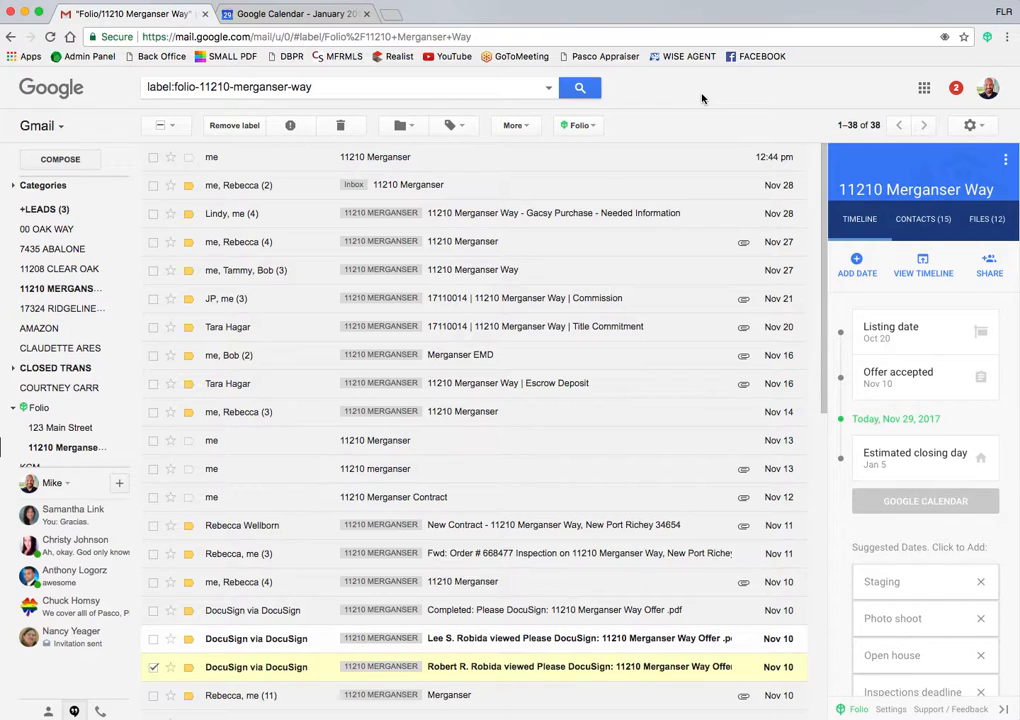
{"action": "left_click", "coordinate": [34, 187]}
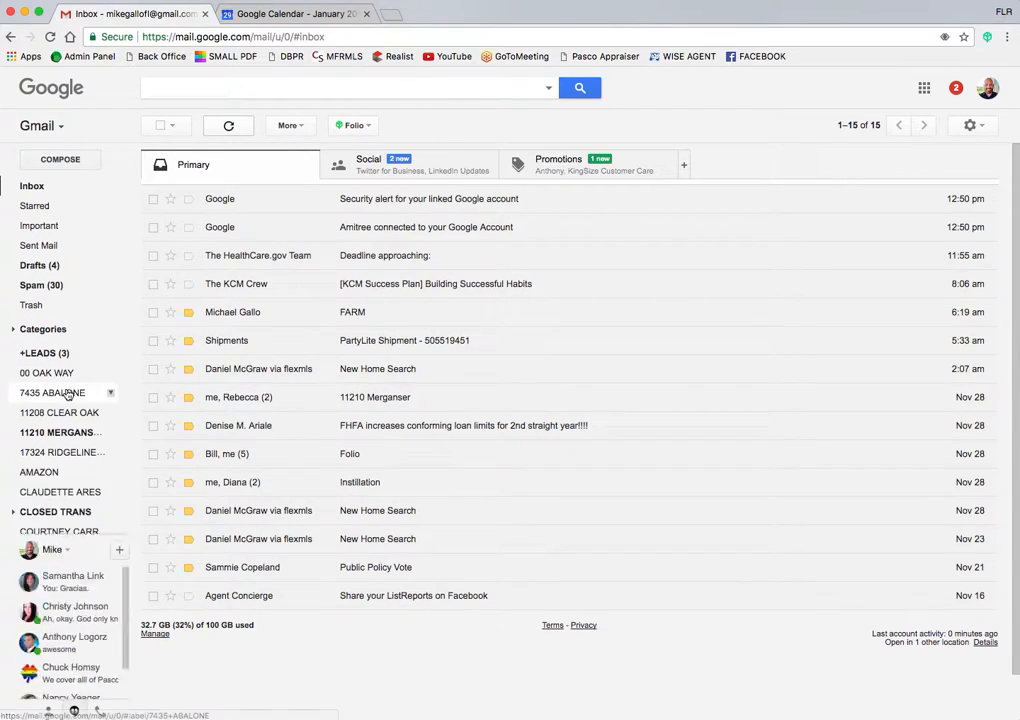
{"action": "scroll", "coordinate": [40, 390], "scroll_direction": "down", "scroll_amount": 3}
{"action": "left_click", "coordinate": [57, 452]}
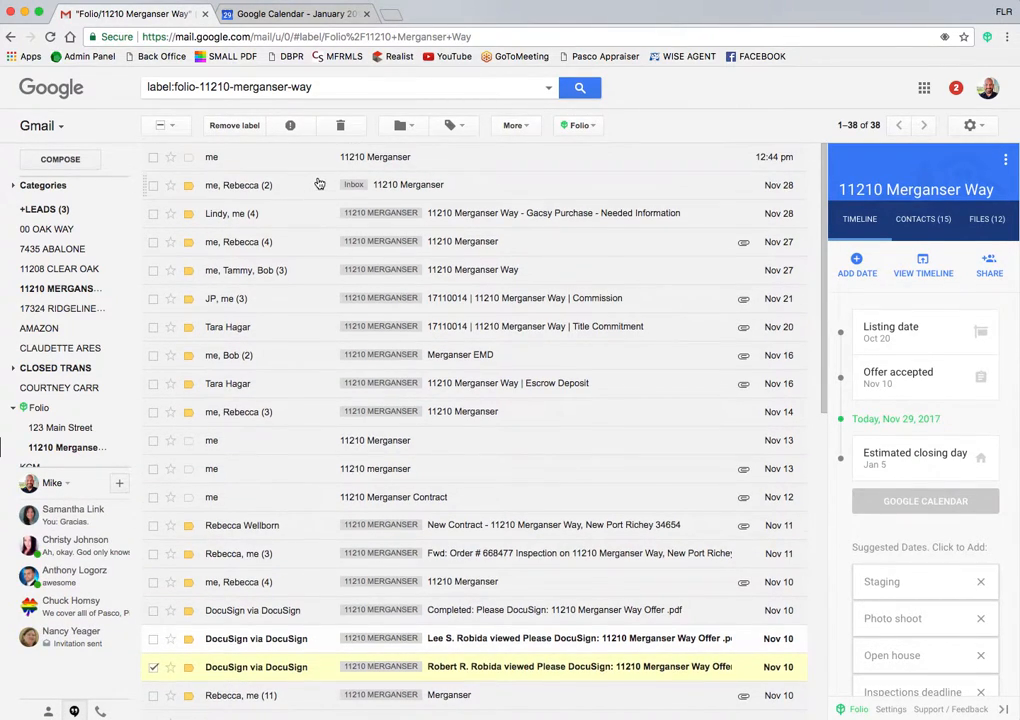
{"action": "mouse_move", "coordinate": [239, 192]}
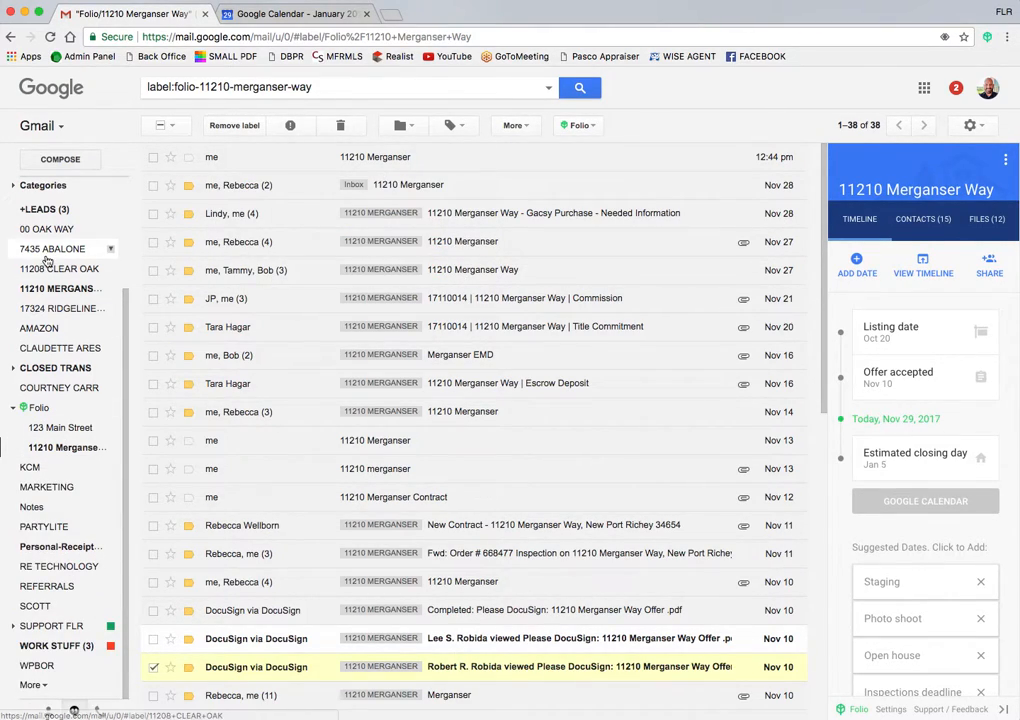
{"action": "scroll", "coordinate": [34, 326], "scroll_direction": "up", "scroll_amount": 3}
{"action": "left_click", "coordinate": [31, 187]}
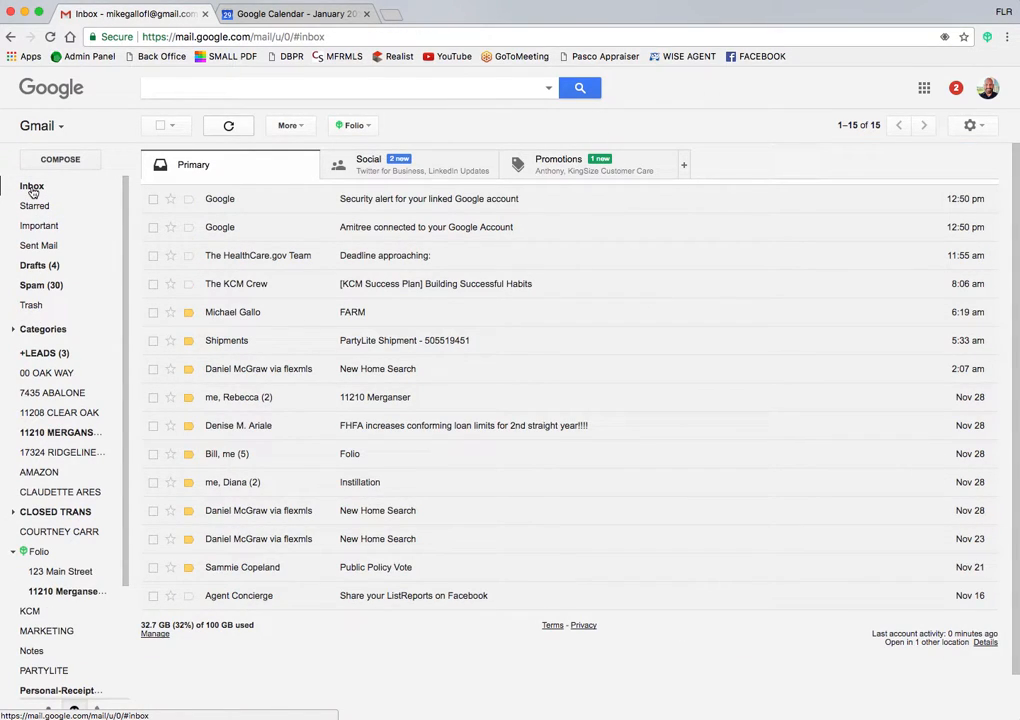
{"action": "left_click", "coordinate": [153, 397]}
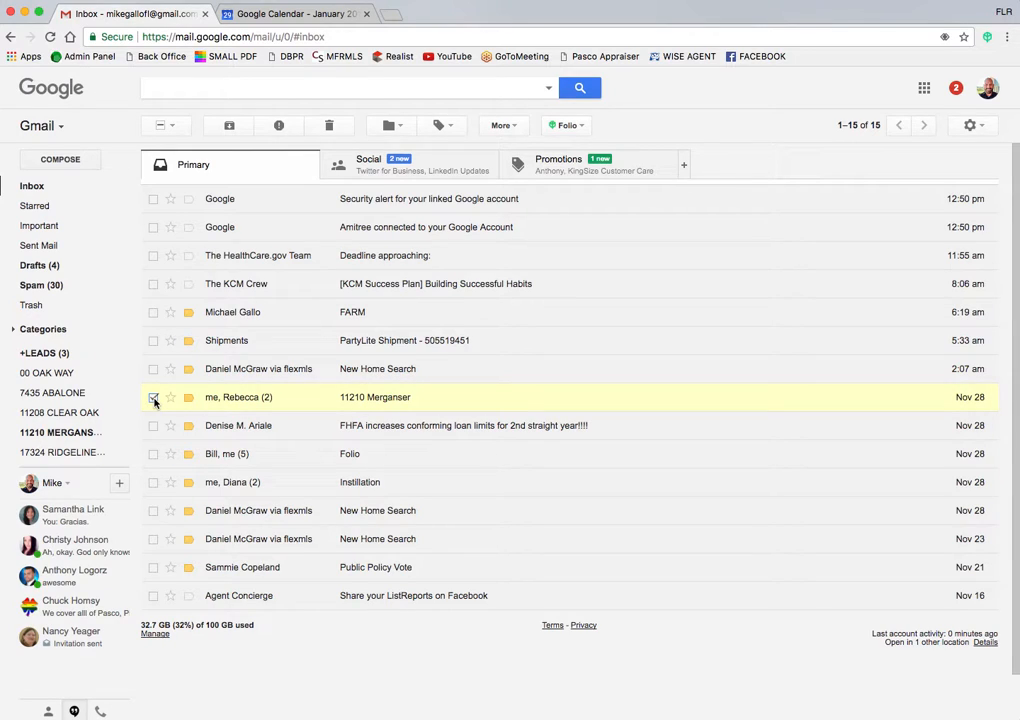
{"action": "left_click", "coordinate": [390, 125]}
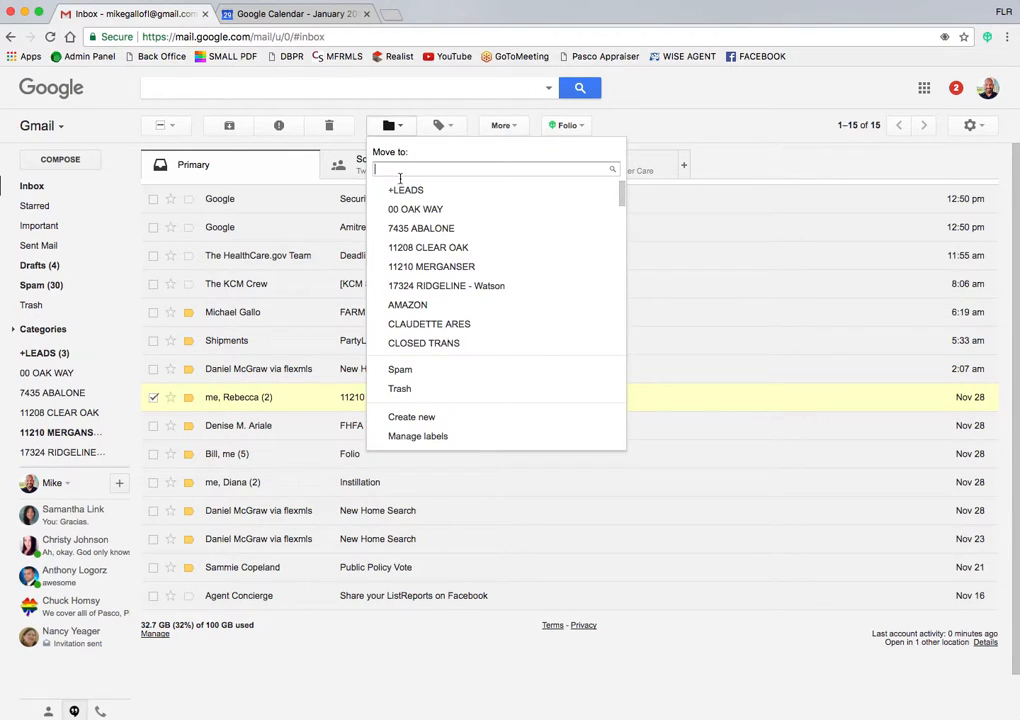
{"action": "left_click", "coordinate": [400, 266]}
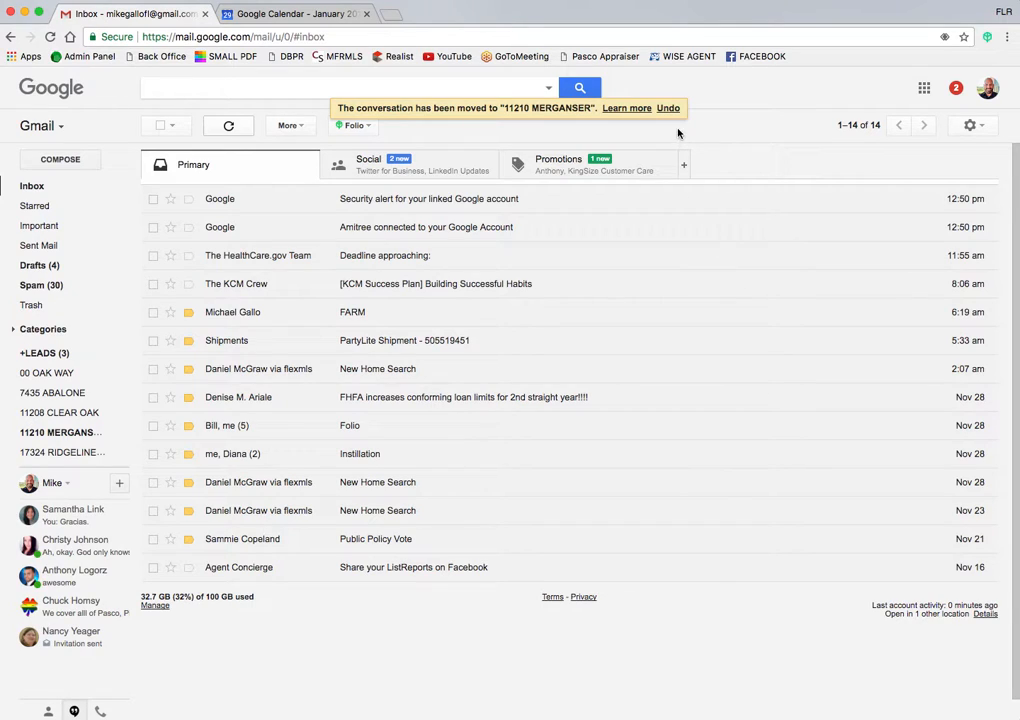
Step: Start a new smart folder from the Folio menu
{"action": "left_click", "coordinate": [368, 126]}
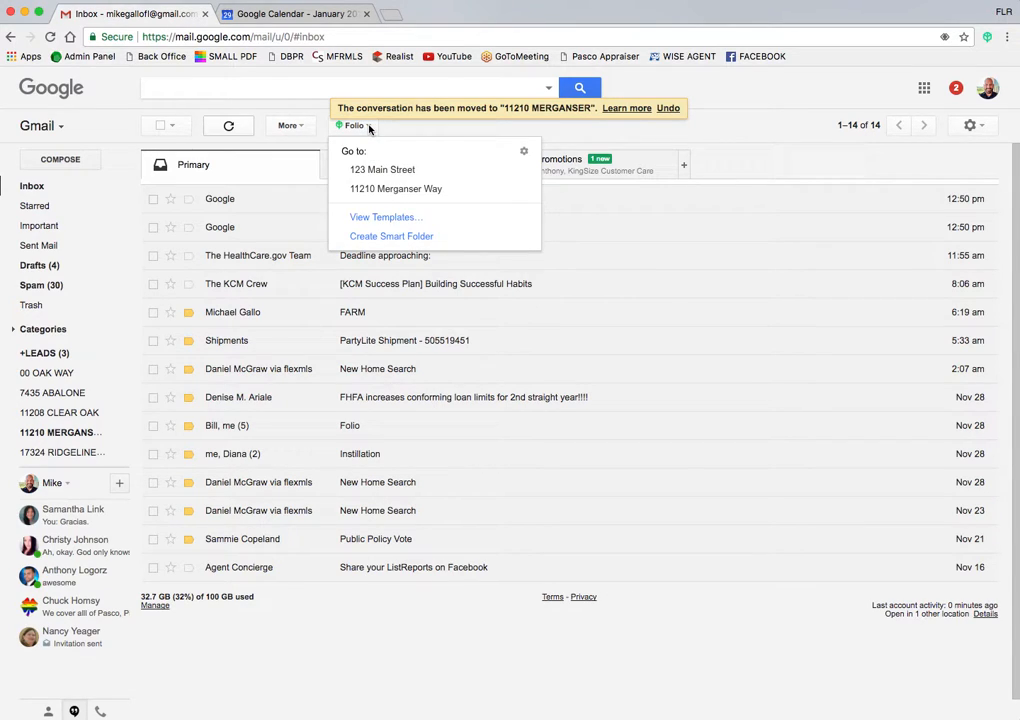
{"action": "left_click", "coordinate": [407, 138]}
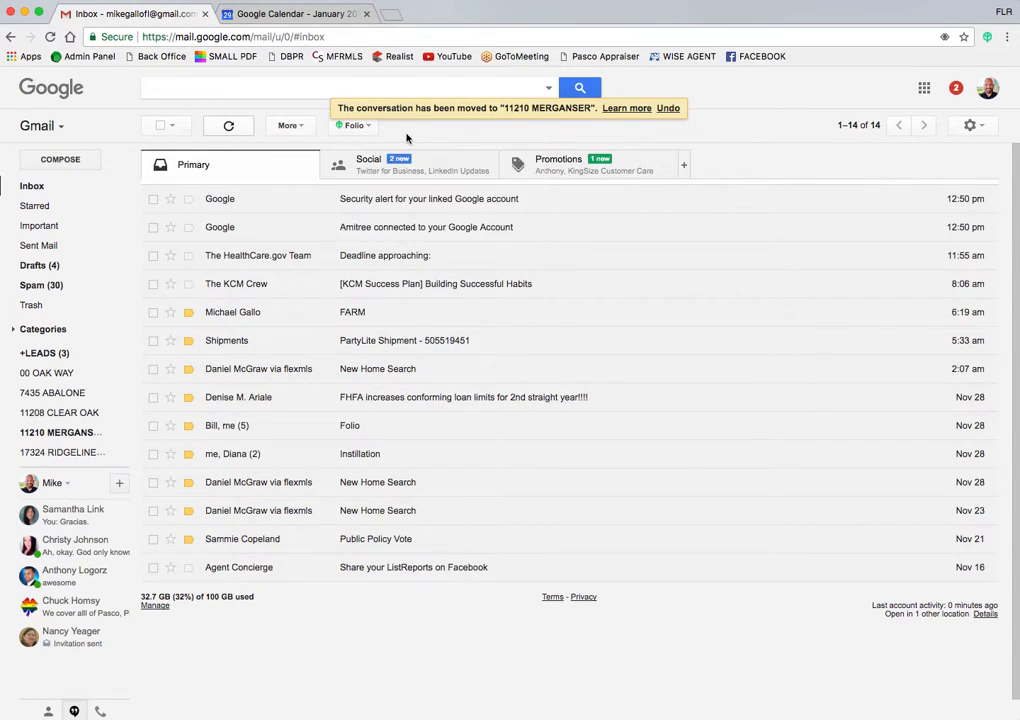
{"action": "left_click", "coordinate": [366, 127]}
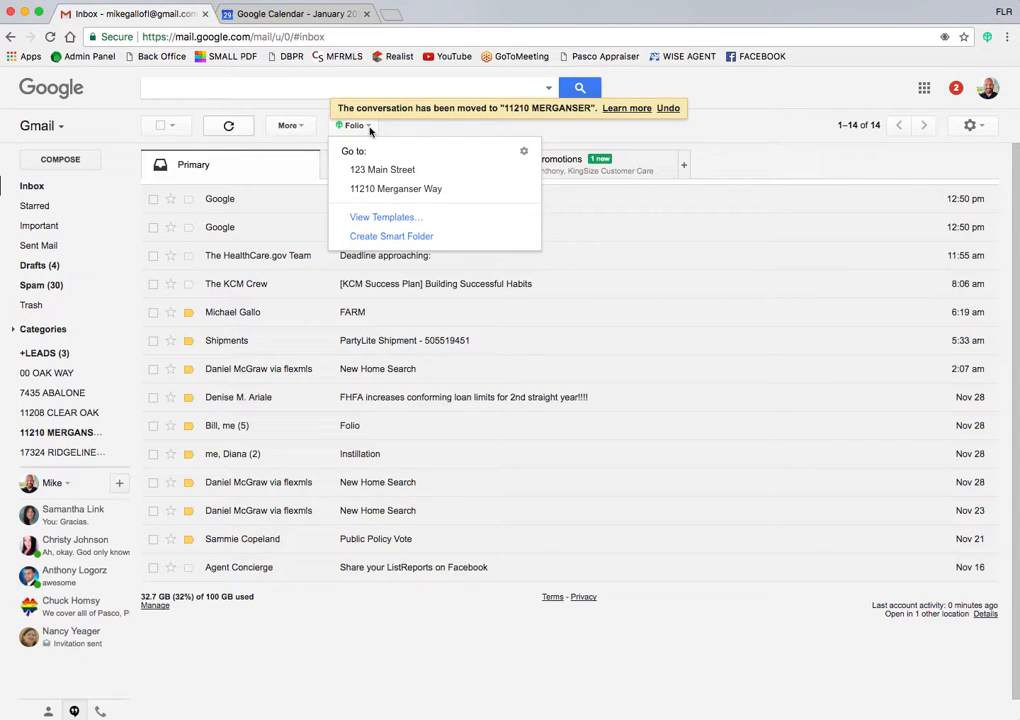
{"action": "left_click", "coordinate": [371, 240]}
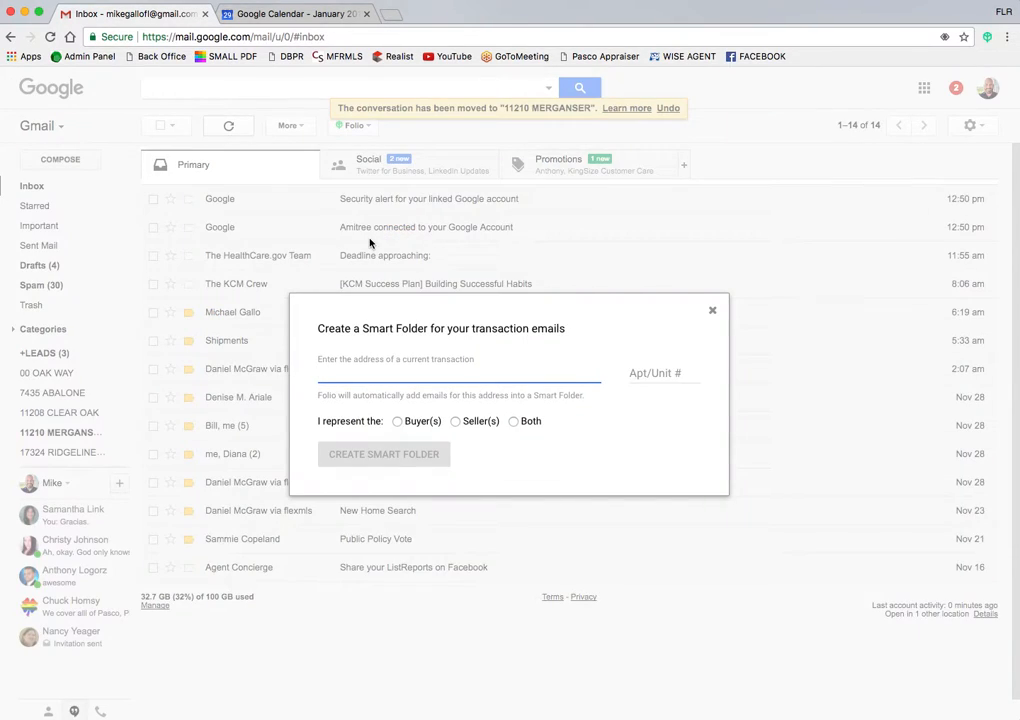
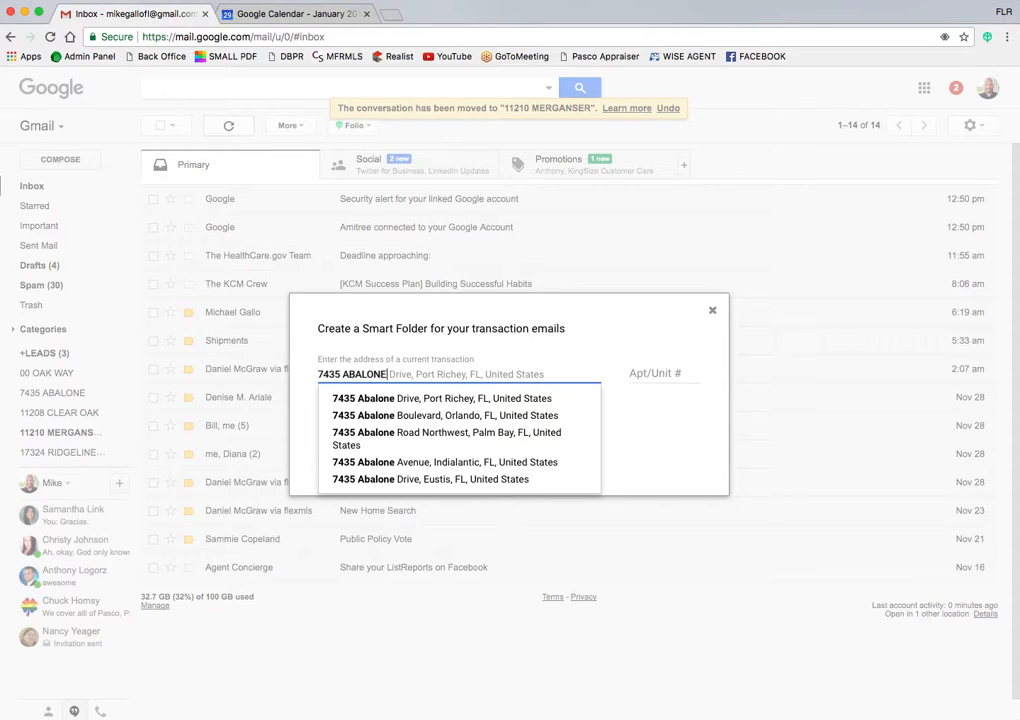
{"action": "left_click", "coordinate": [421, 398]}
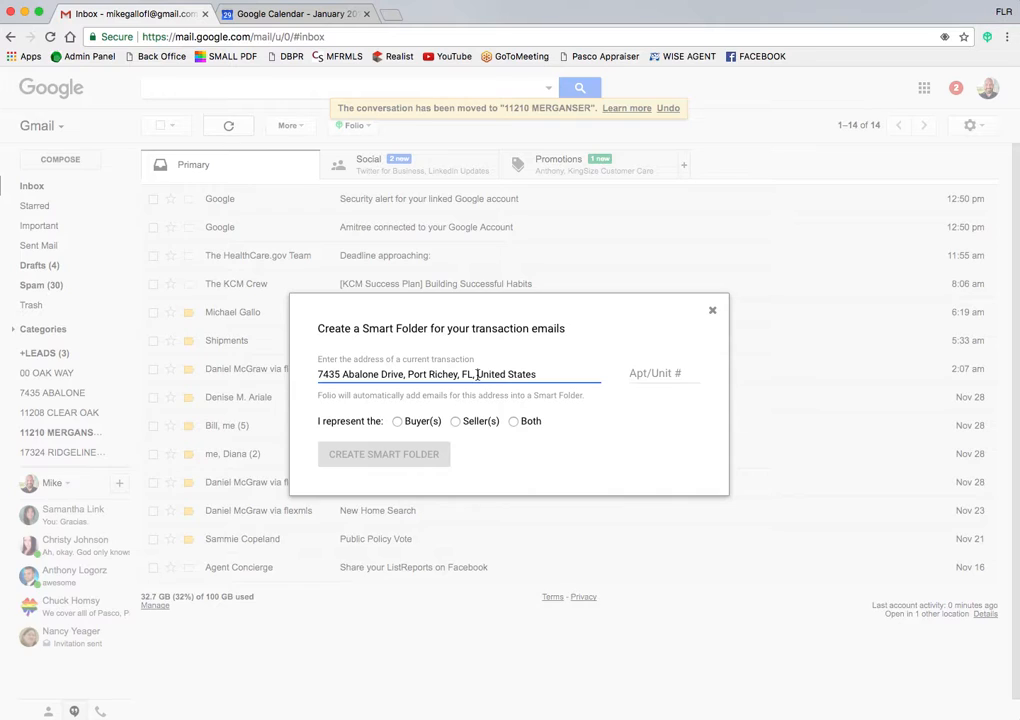
{"action": "left_click", "coordinate": [477, 374]}
{"action": "type", "text": "34668"}
{"action": "left_click", "coordinate": [487, 463]}
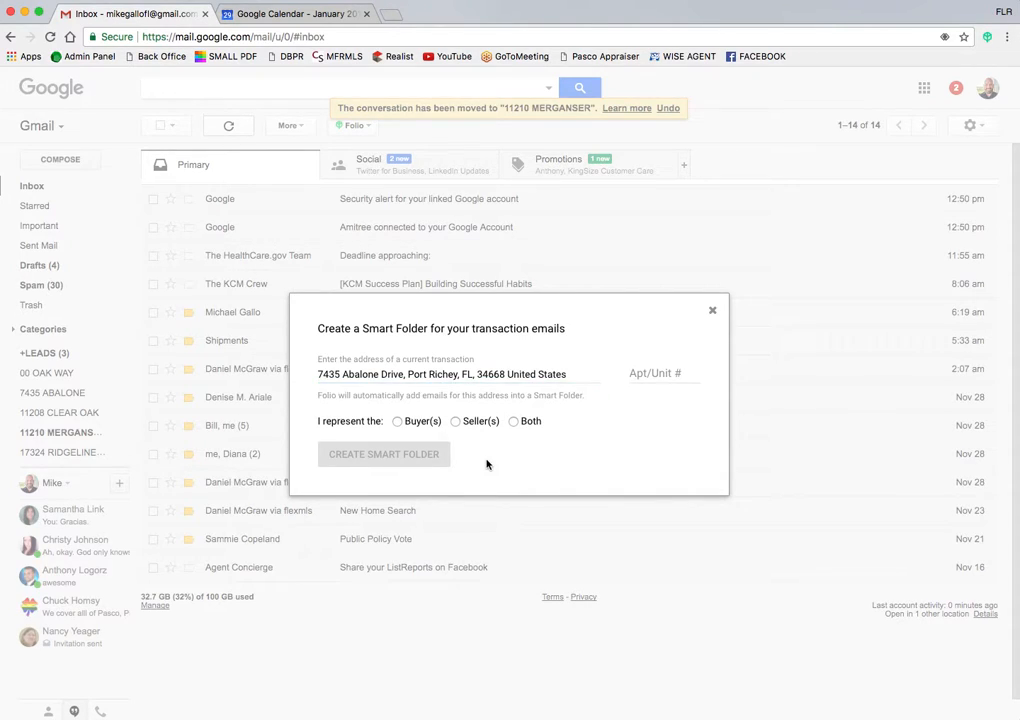
{"action": "left_click", "coordinate": [455, 421]}
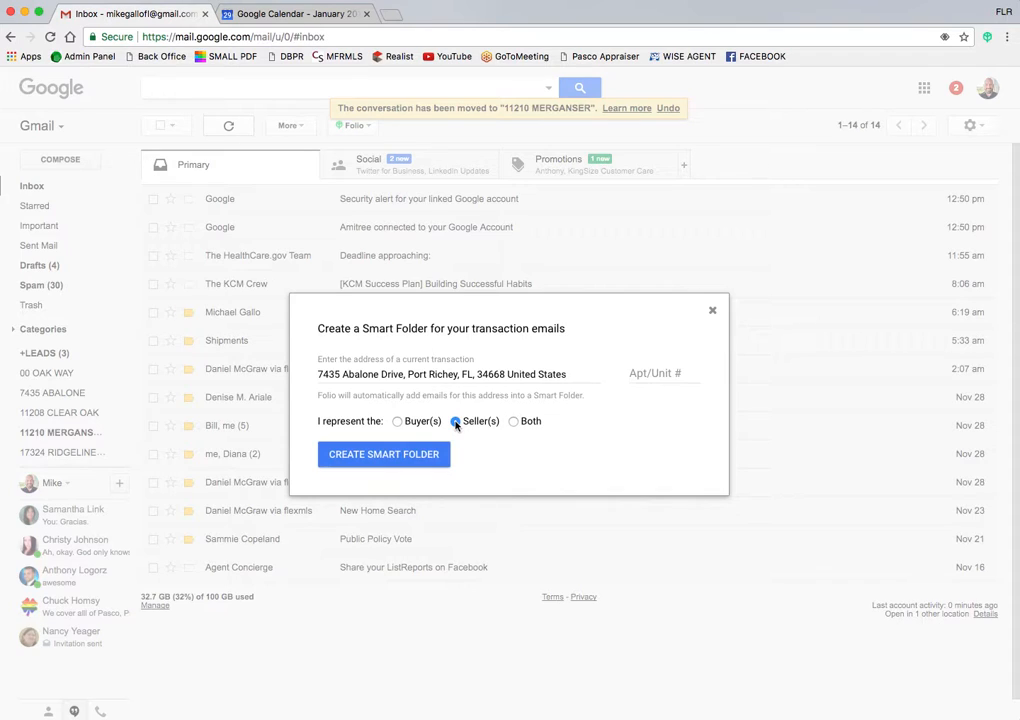
{"action": "left_click", "coordinate": [383, 455]}
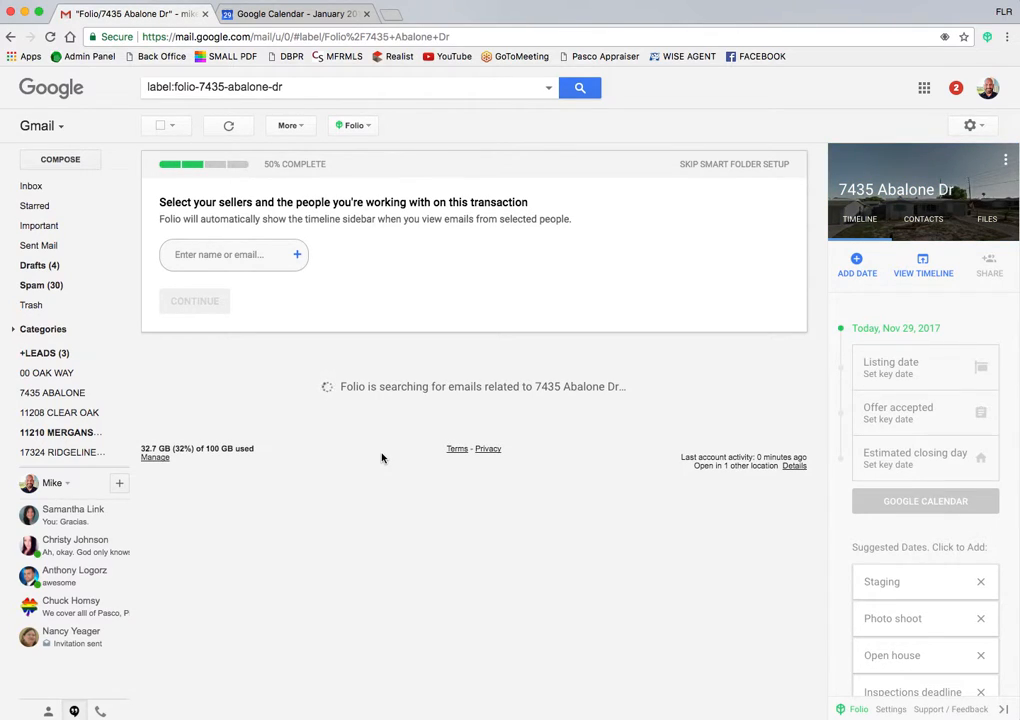
Step: Add the two sellers as contacts with the Seller role
{"action": "left_click", "coordinate": [252, 262]}
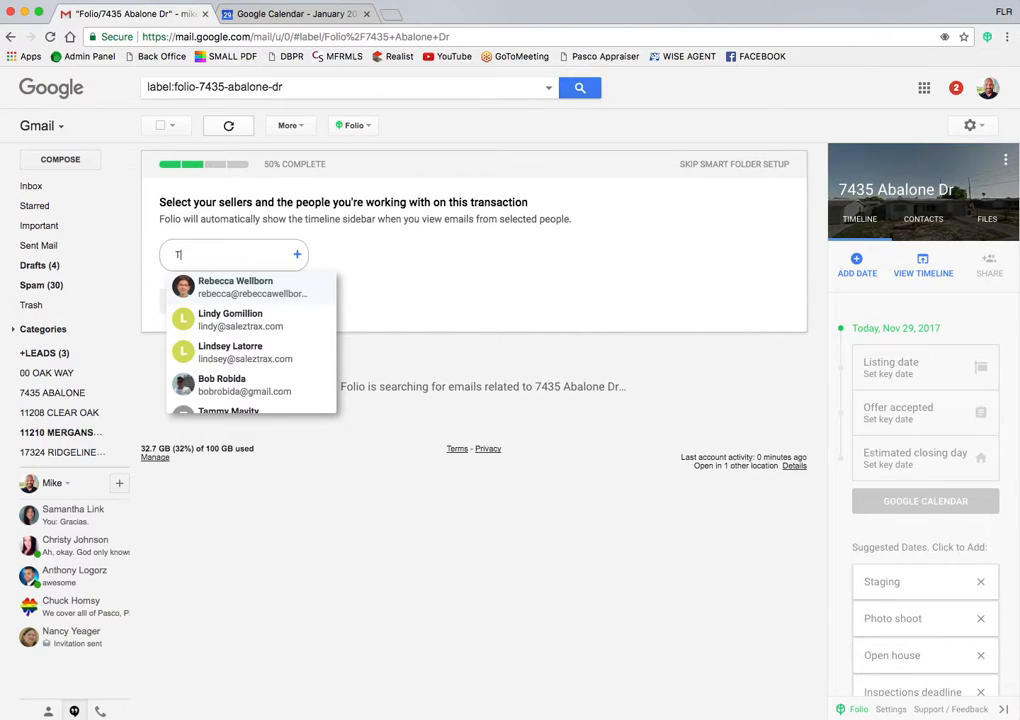
{"action": "type", "text": "Tina"}
{"action": "left_click", "coordinate": [262, 297]}
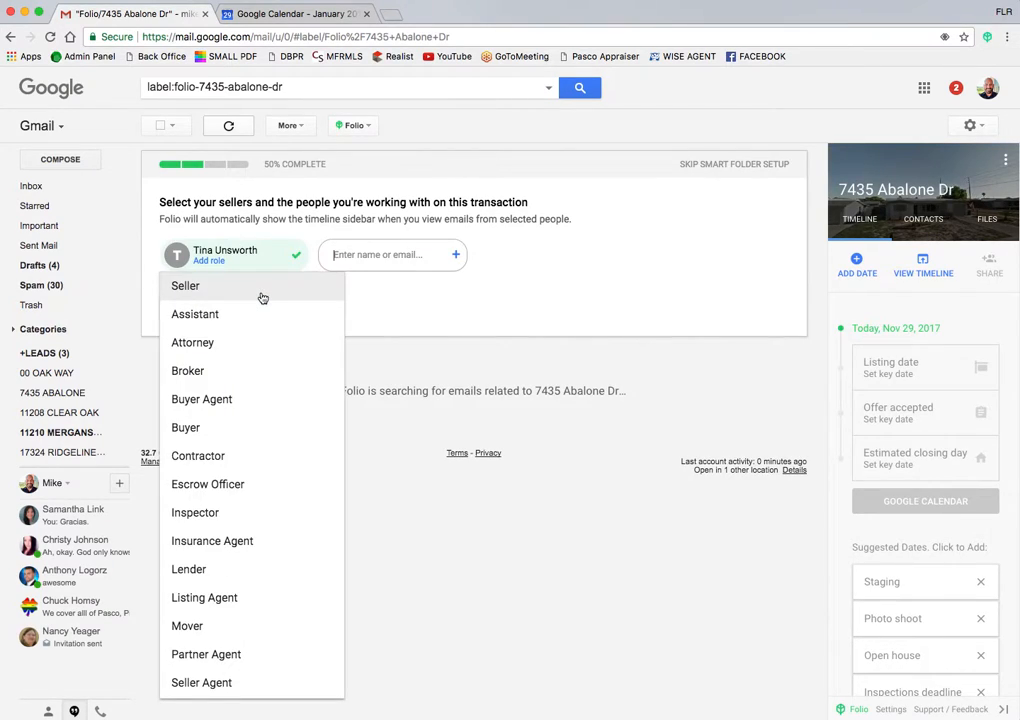
{"action": "left_click", "coordinate": [189, 290]}
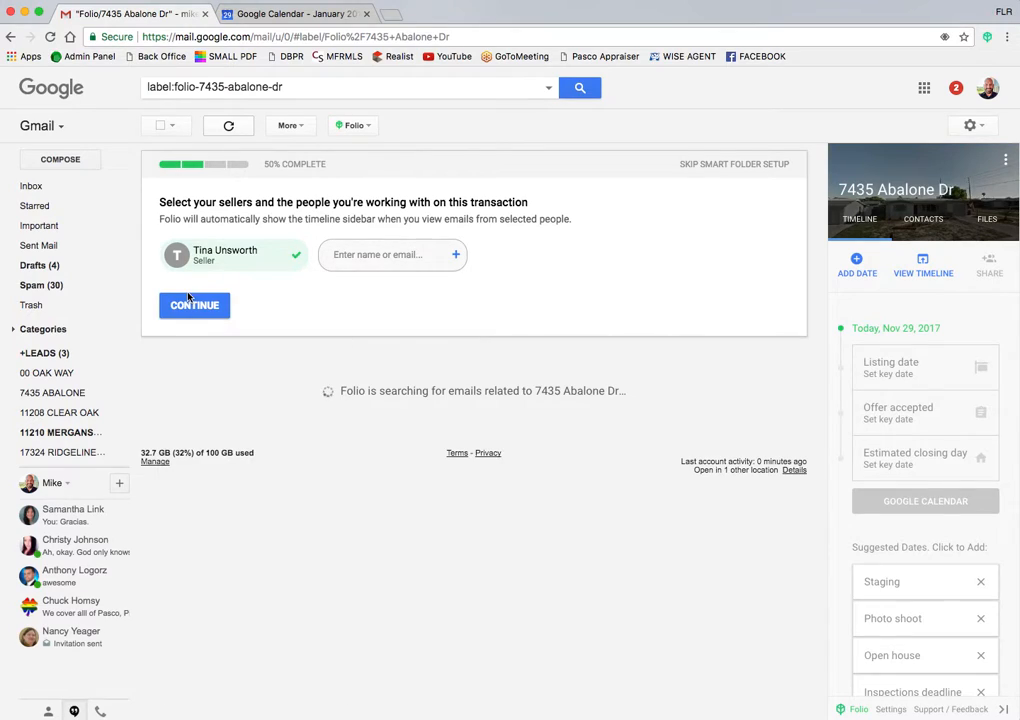
{"action": "left_click", "coordinate": [375, 254]}
{"action": "type", "text": "Dari"}
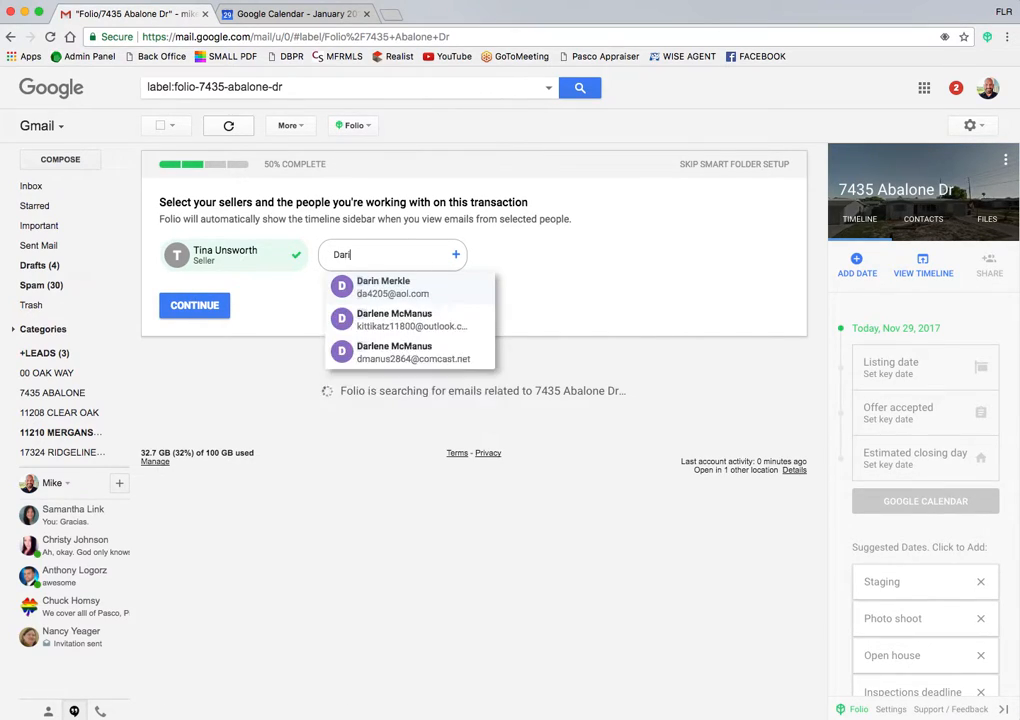
{"action": "left_click", "coordinate": [406, 293]}
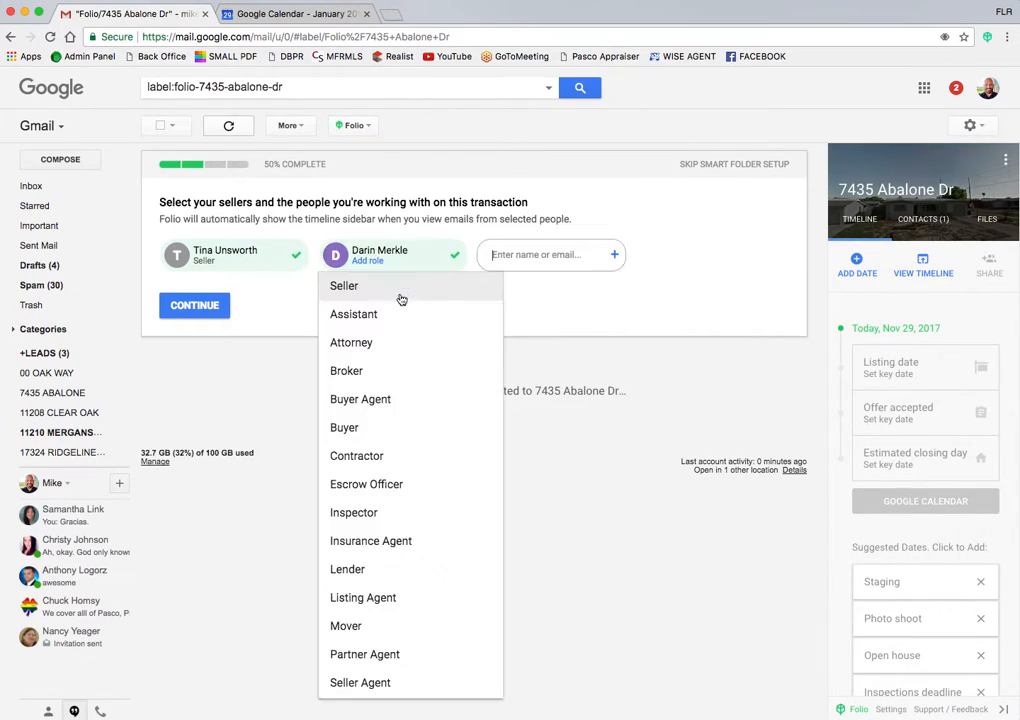
{"action": "left_click", "coordinate": [345, 288]}
Step: Add the buyer's agent as a contact with the Buyer Agent role
{"action": "left_click", "coordinate": [542, 254]}
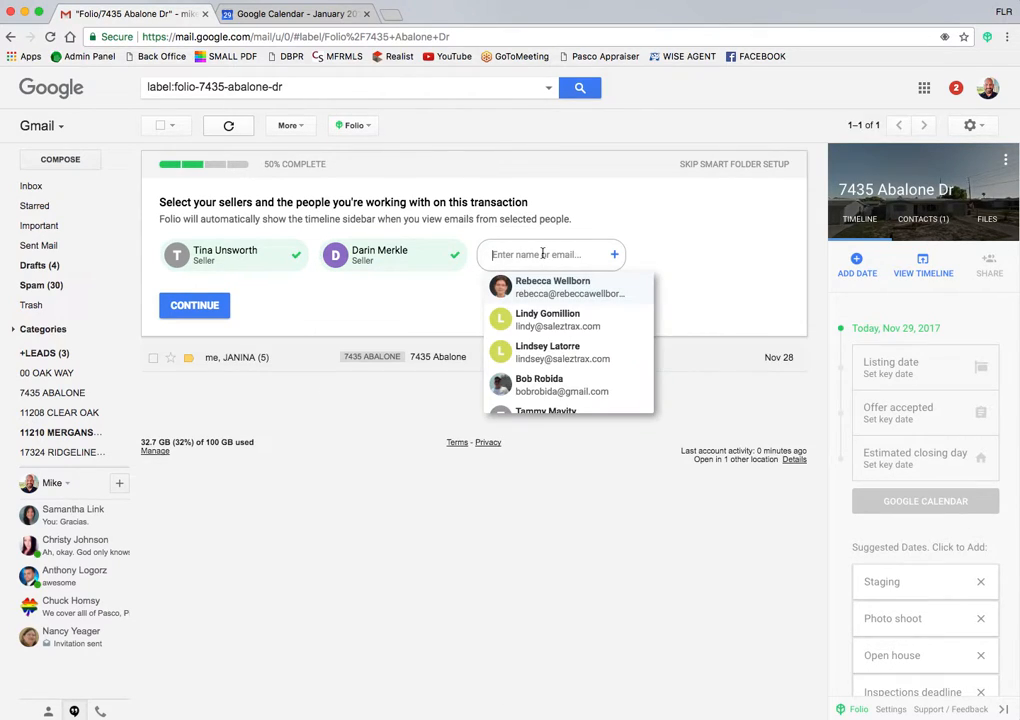
{"action": "type", "text": "Janin"}
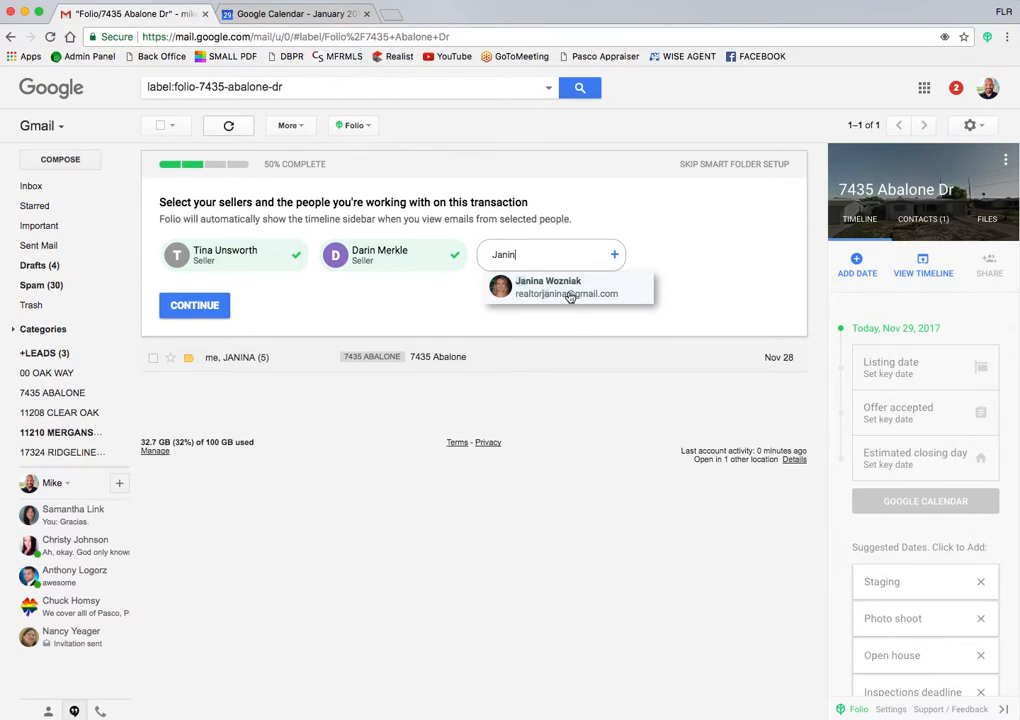
{"action": "left_click", "coordinate": [565, 288]}
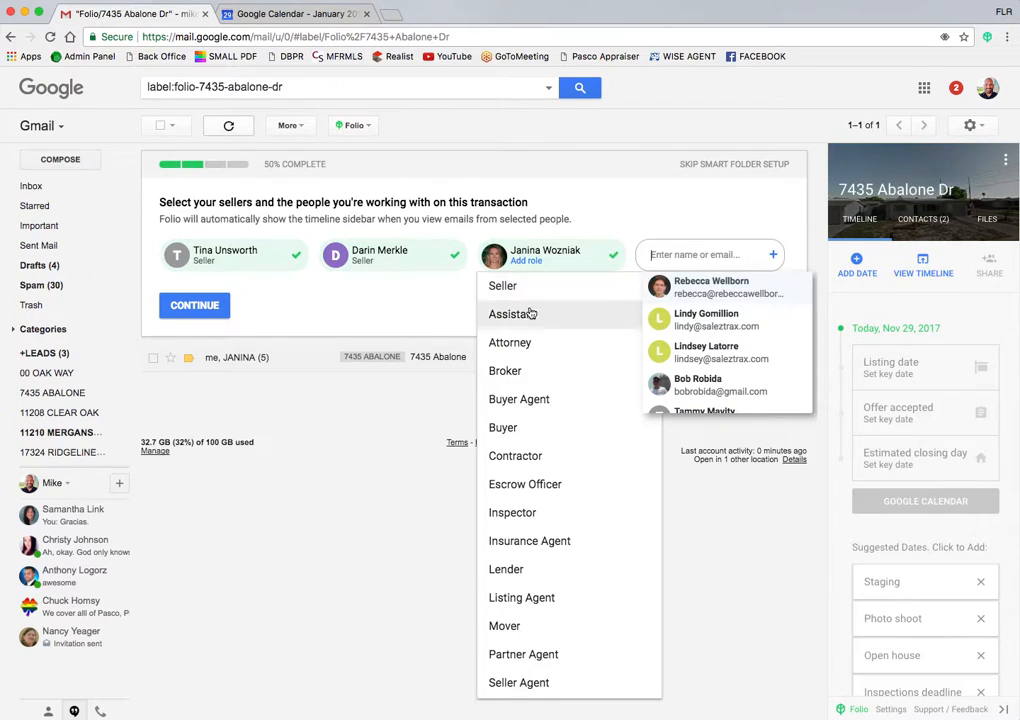
{"action": "left_click", "coordinate": [518, 403]}
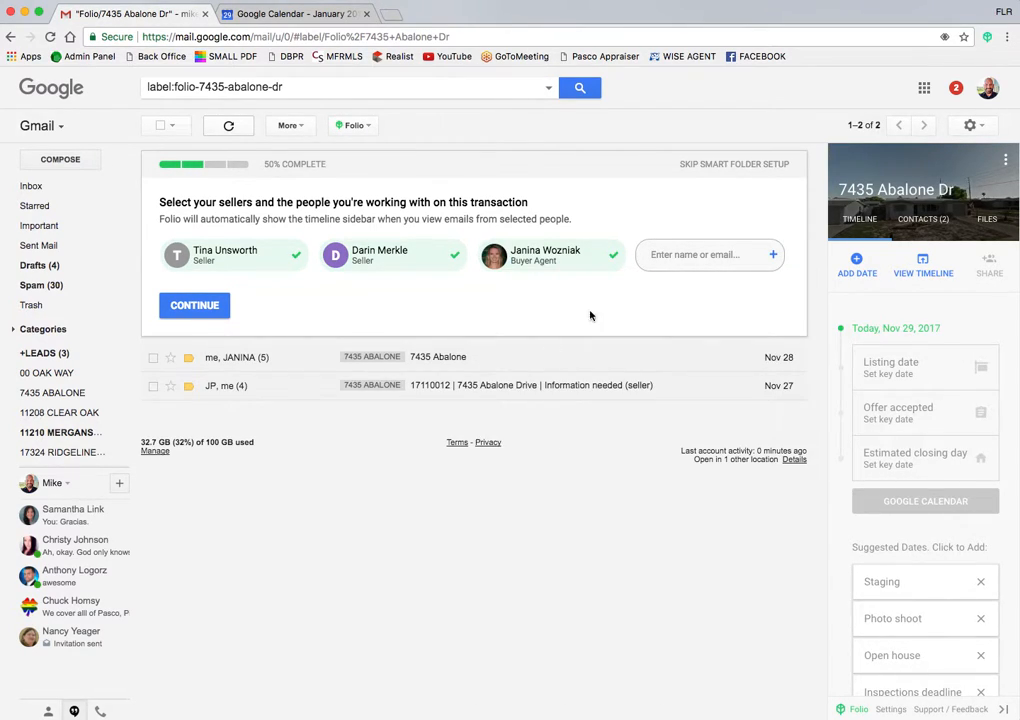
Step: Add two escrow contacts with the Escrow Officer role and continue setup
{"action": "left_click", "coordinate": [688, 254]}
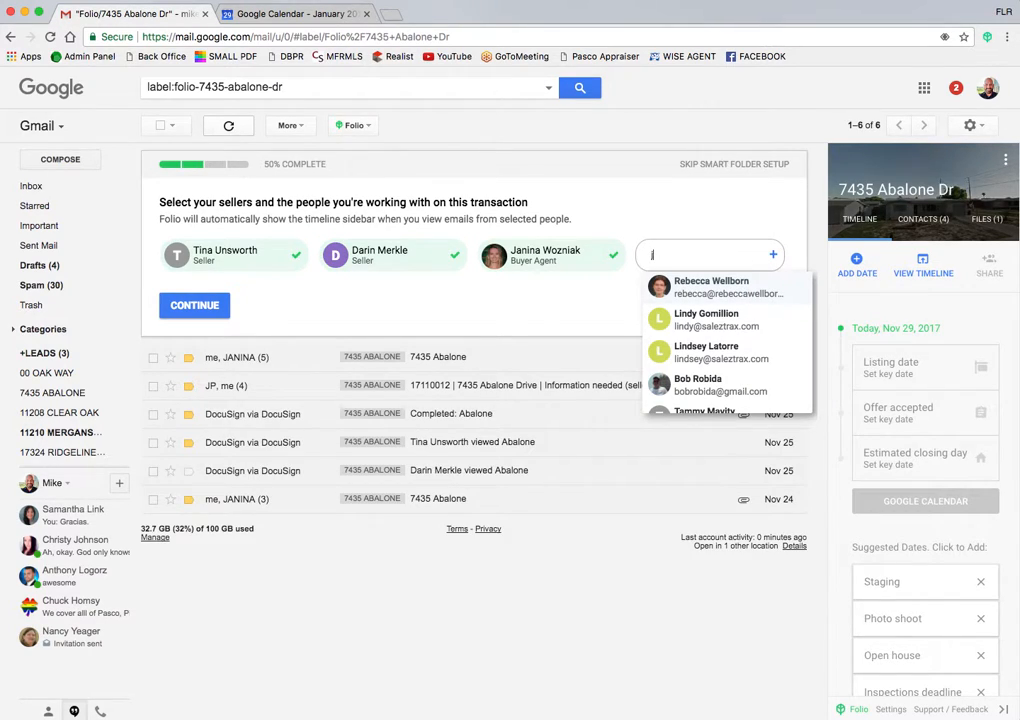
{"action": "type", "text": "jp"}
{"action": "left_click", "coordinate": [718, 320]}
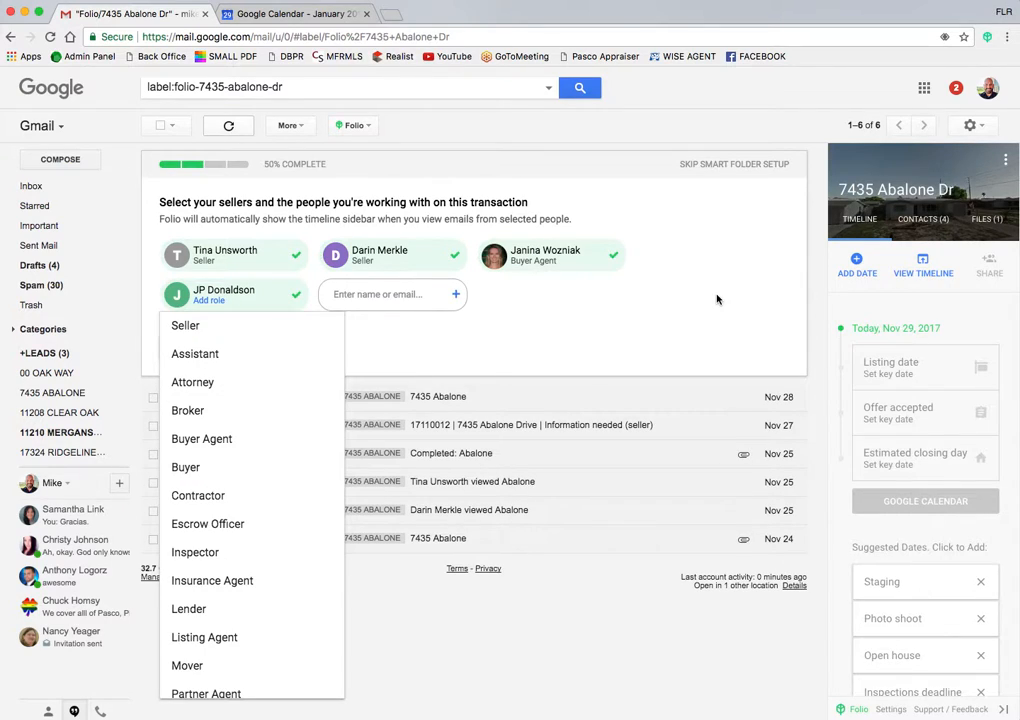
{"action": "left_click", "coordinate": [187, 526]}
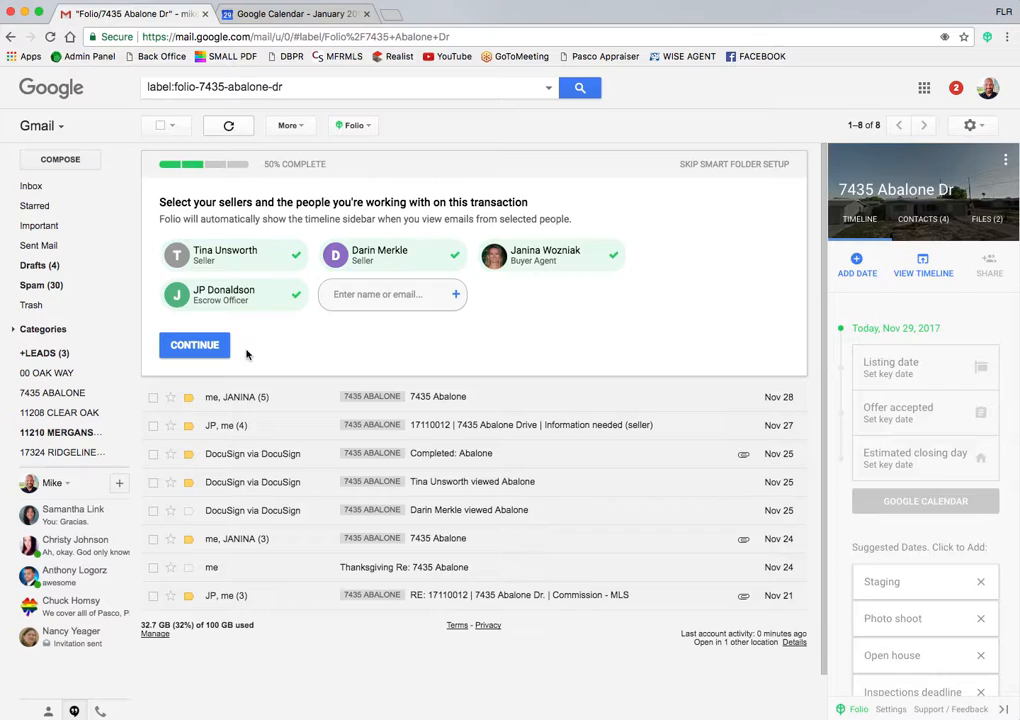
{"action": "left_click", "coordinate": [363, 294]}
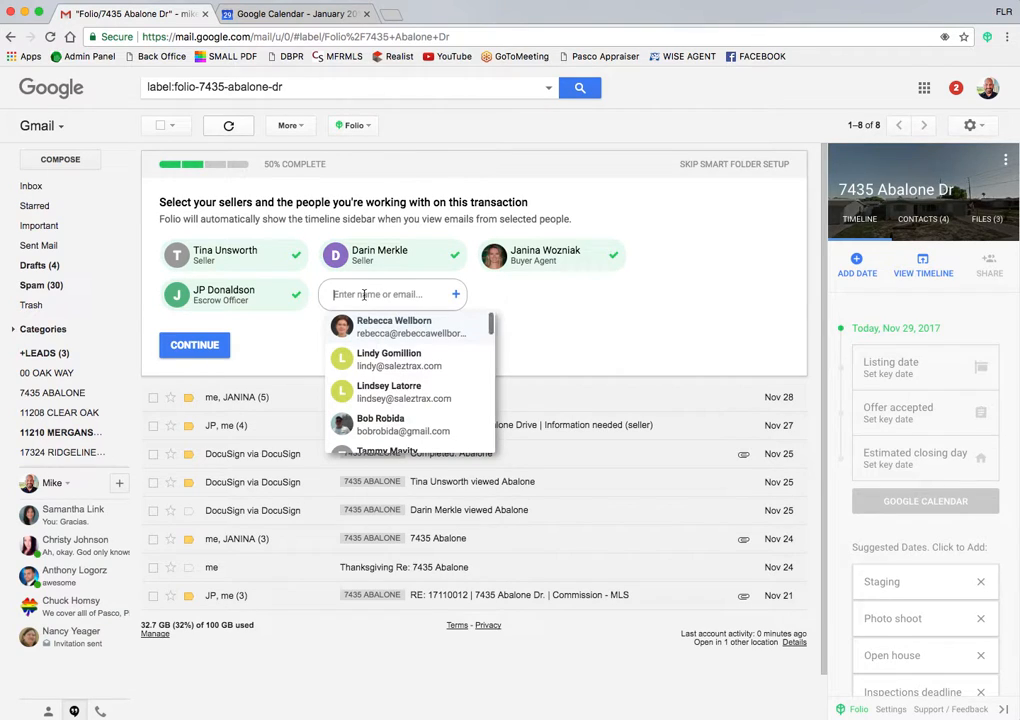
{"action": "type", "text": "tam"}
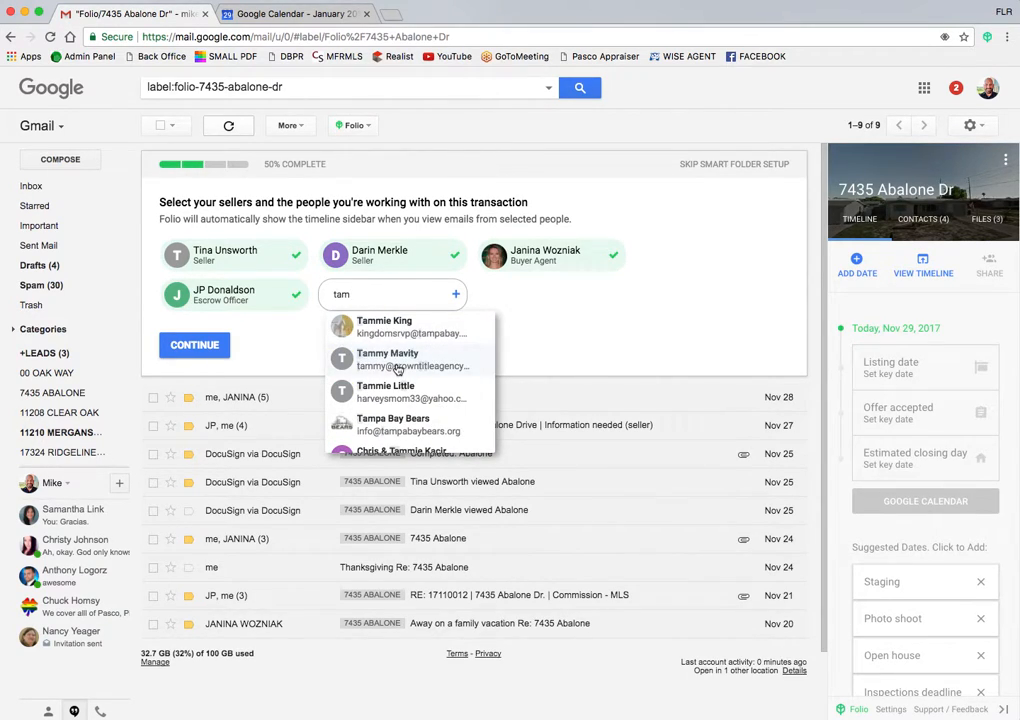
{"action": "left_click", "coordinate": [396, 362]}
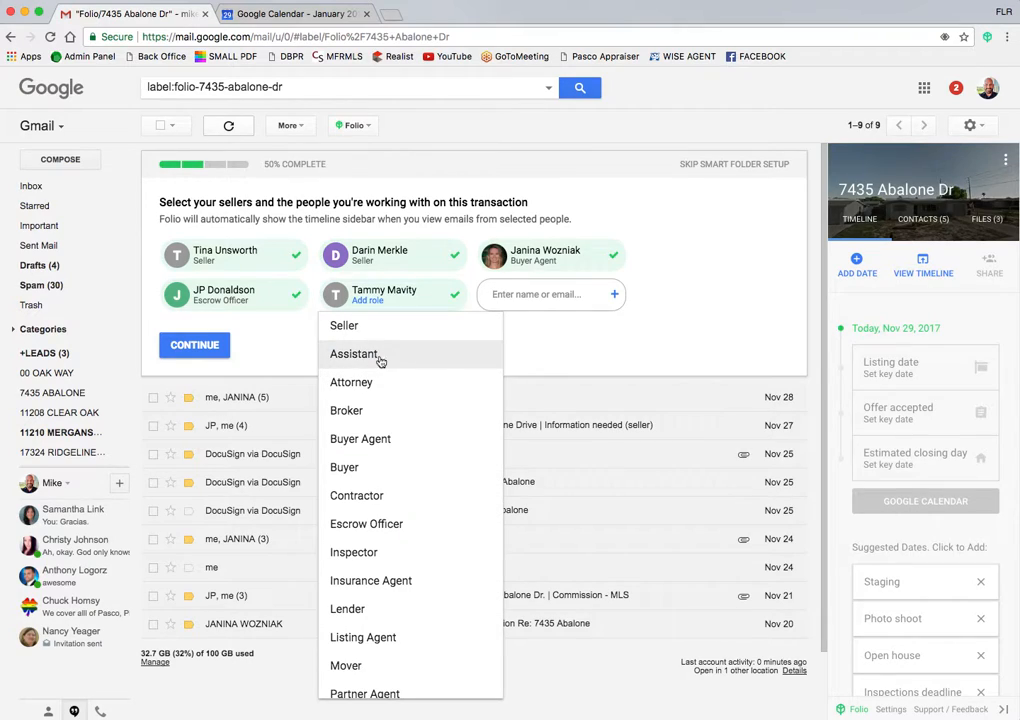
{"action": "left_click", "coordinate": [341, 523]}
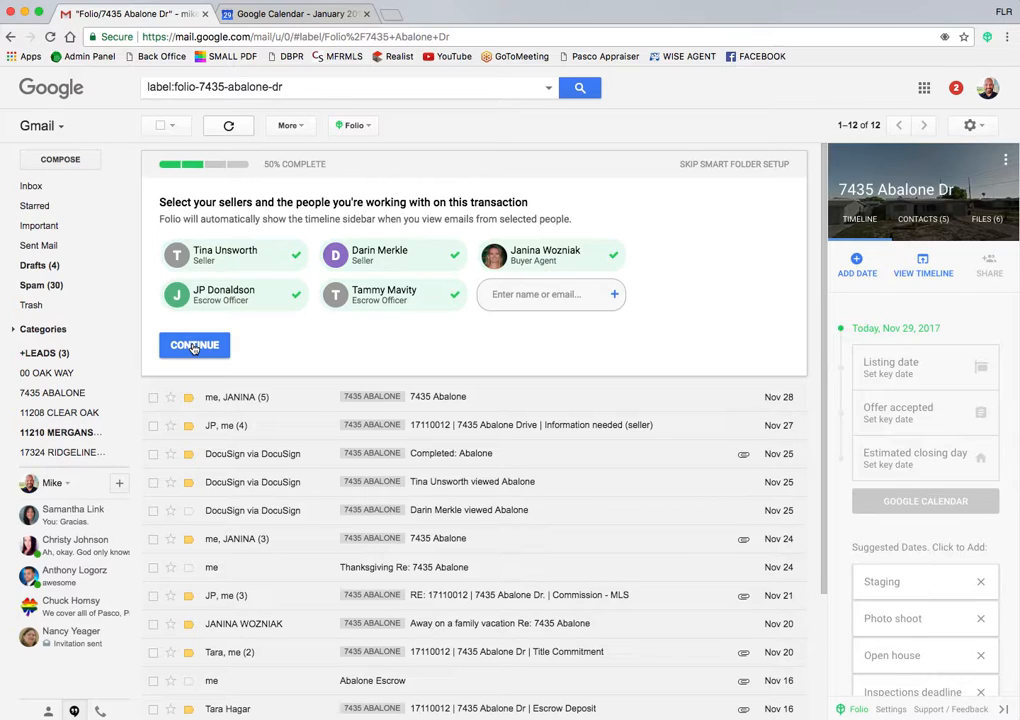
{"action": "left_click", "coordinate": [194, 346]}
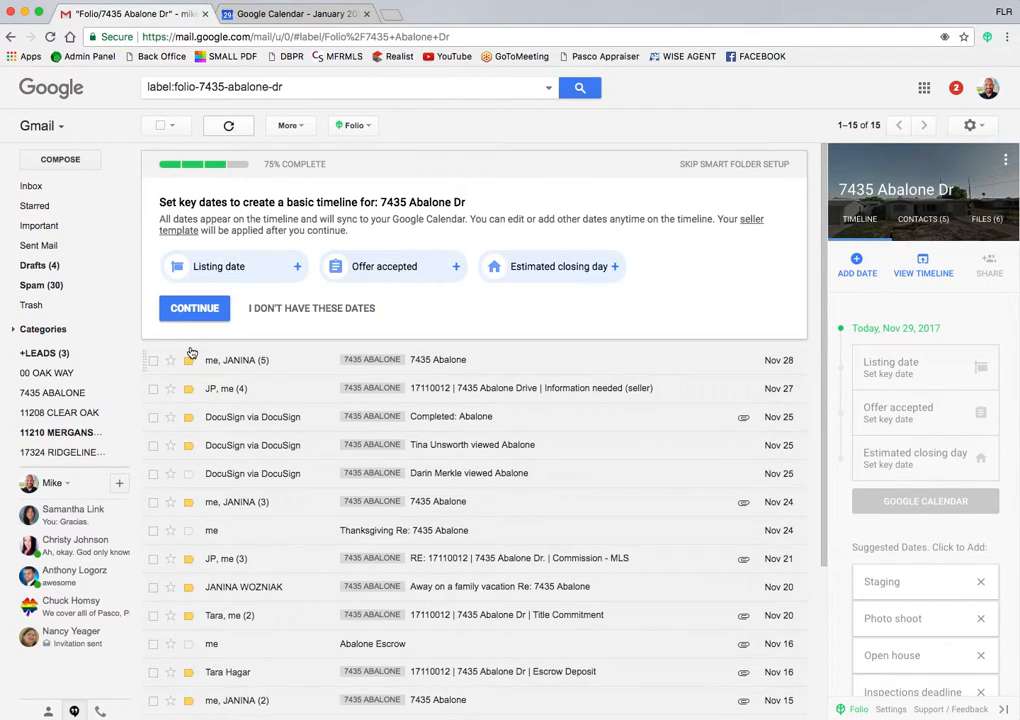
Step: On the 75% key-dates step, select the Listing date chip
{"action": "left_click", "coordinate": [211, 272]}
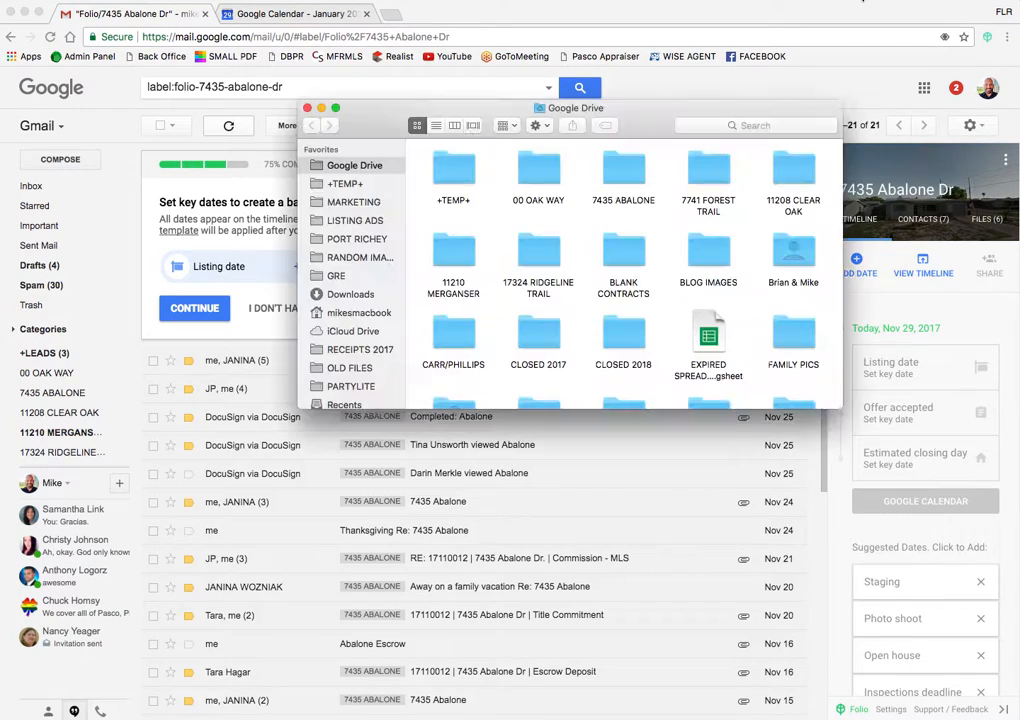
{"action": "left_click", "coordinate": [622, 175]}
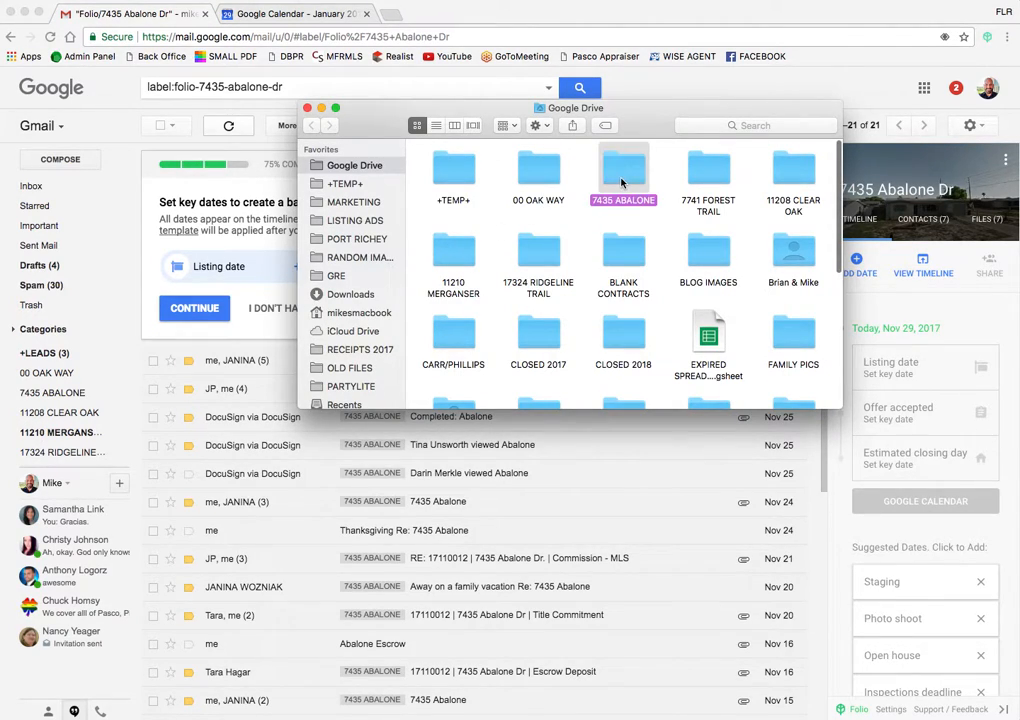
{"action": "double_click", "coordinate": [621, 180]}
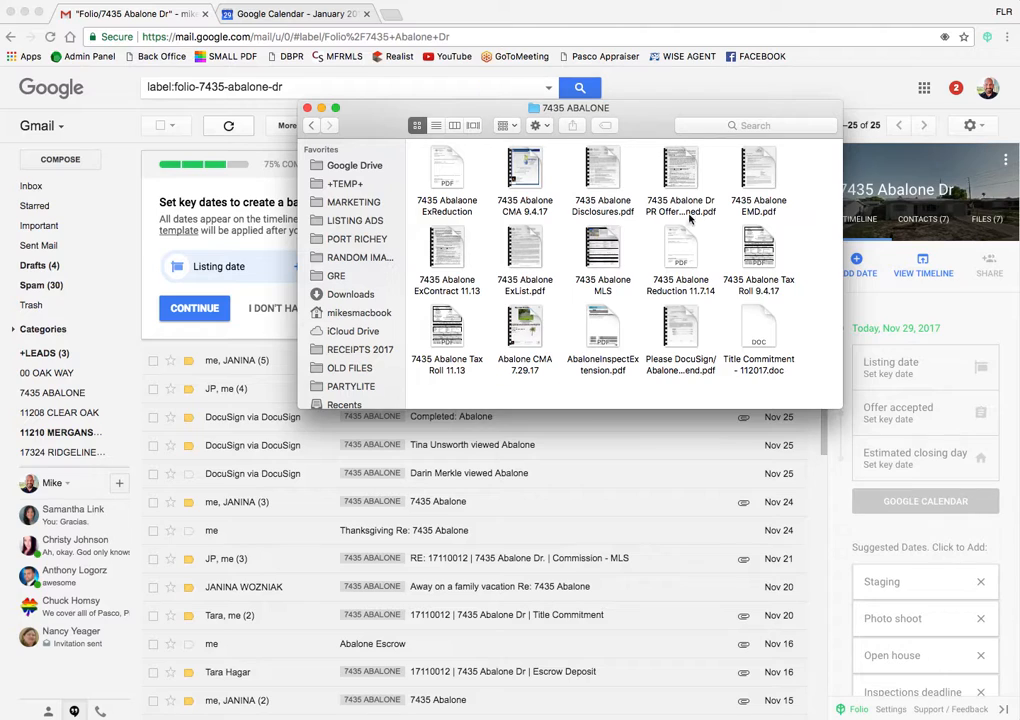
{"action": "double_click", "coordinate": [523, 251]}
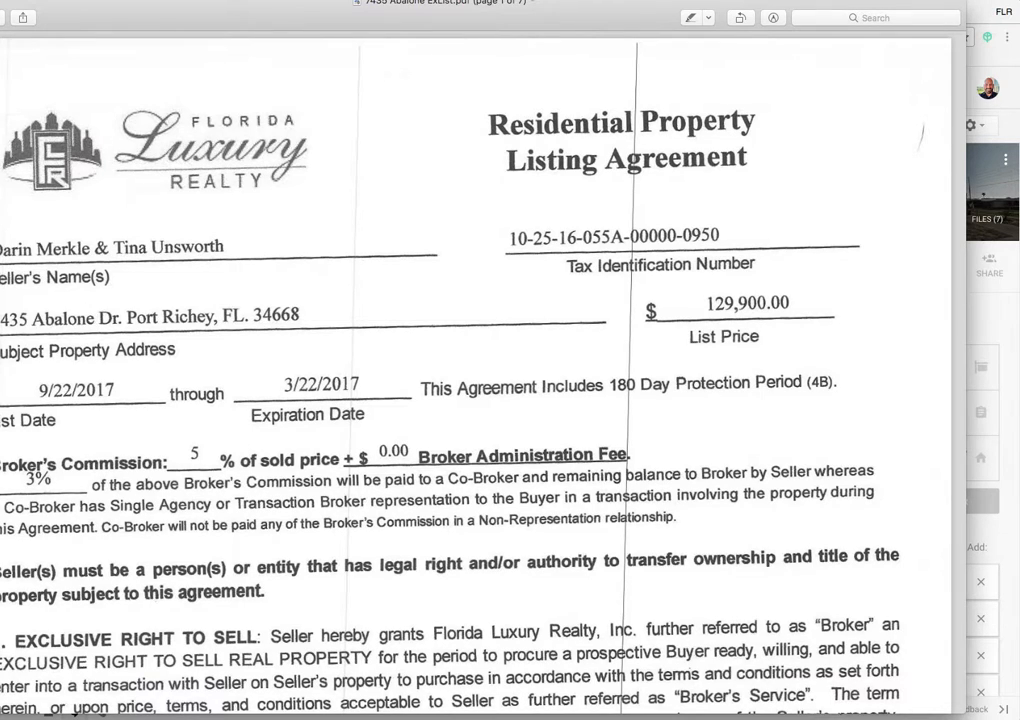
{"action": "key", "text": "super+w"}
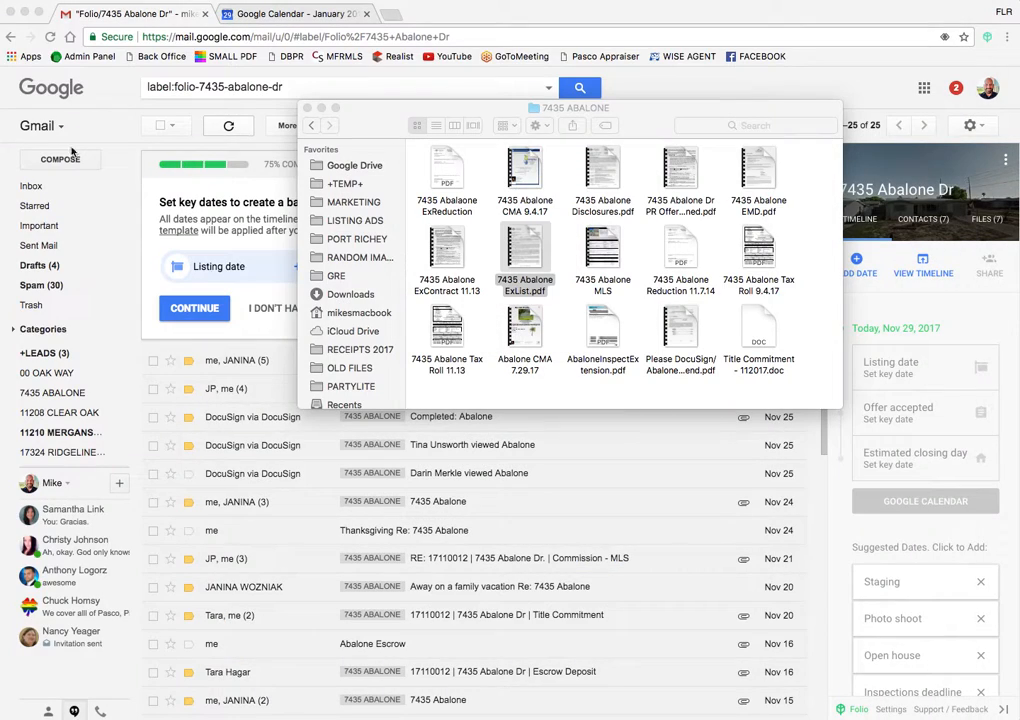
Step: Set the Folio Listing date to 09/22/2017 in the key-dates step
{"action": "left_click", "coordinate": [211, 277]}
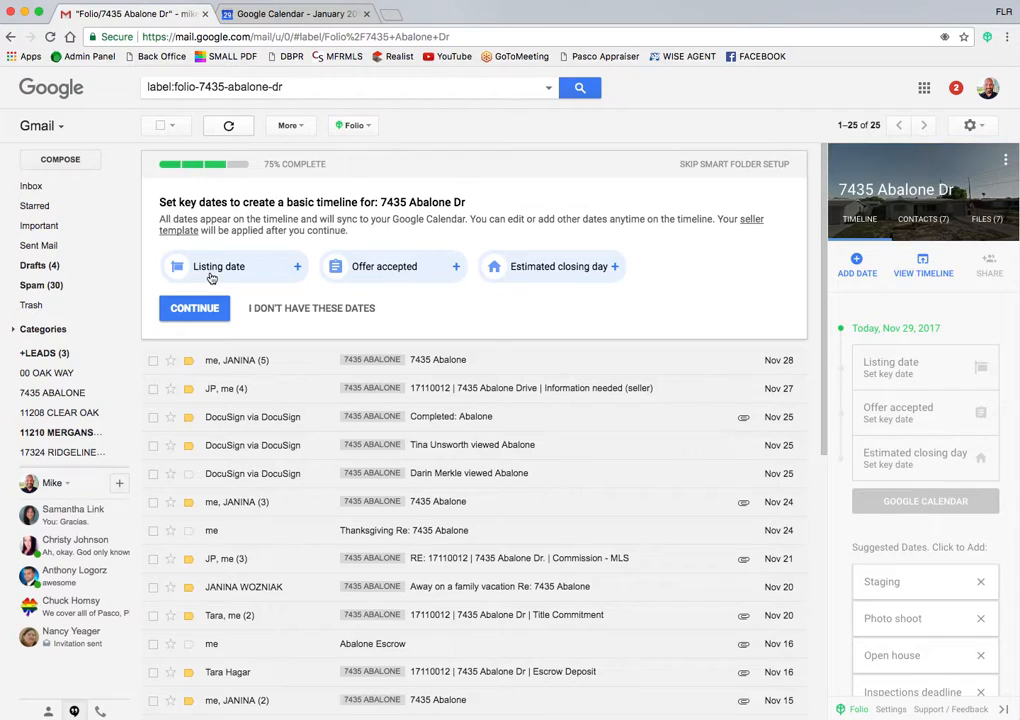
{"action": "left_click", "coordinate": [211, 277]}
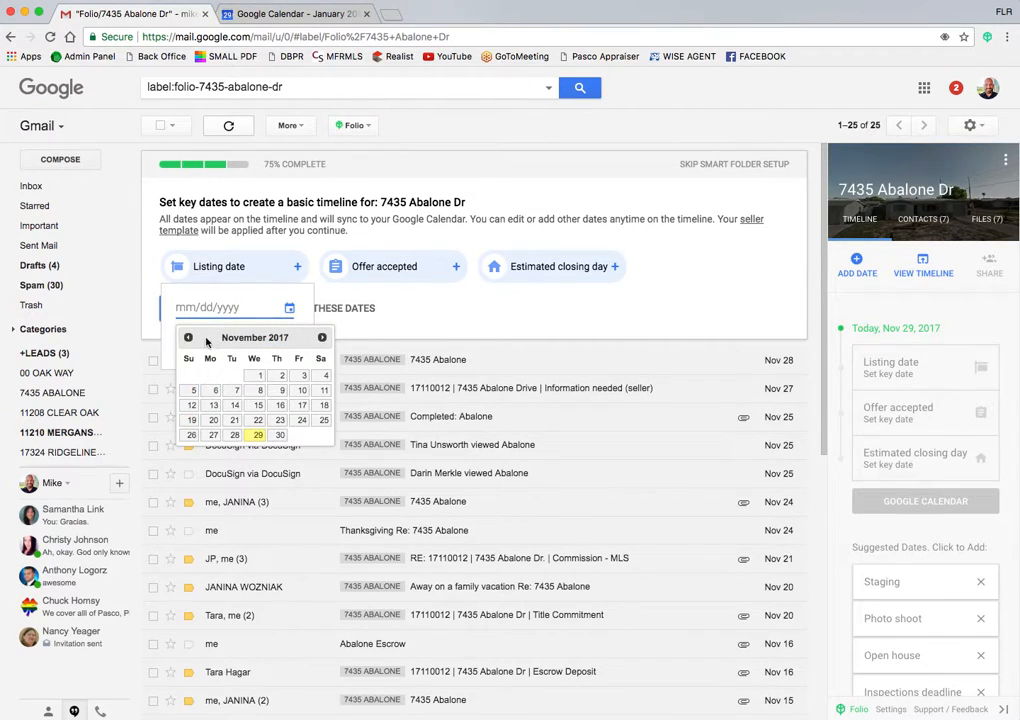
{"action": "left_click", "coordinate": [188, 337]}
{"action": "left_click", "coordinate": [188, 337]}
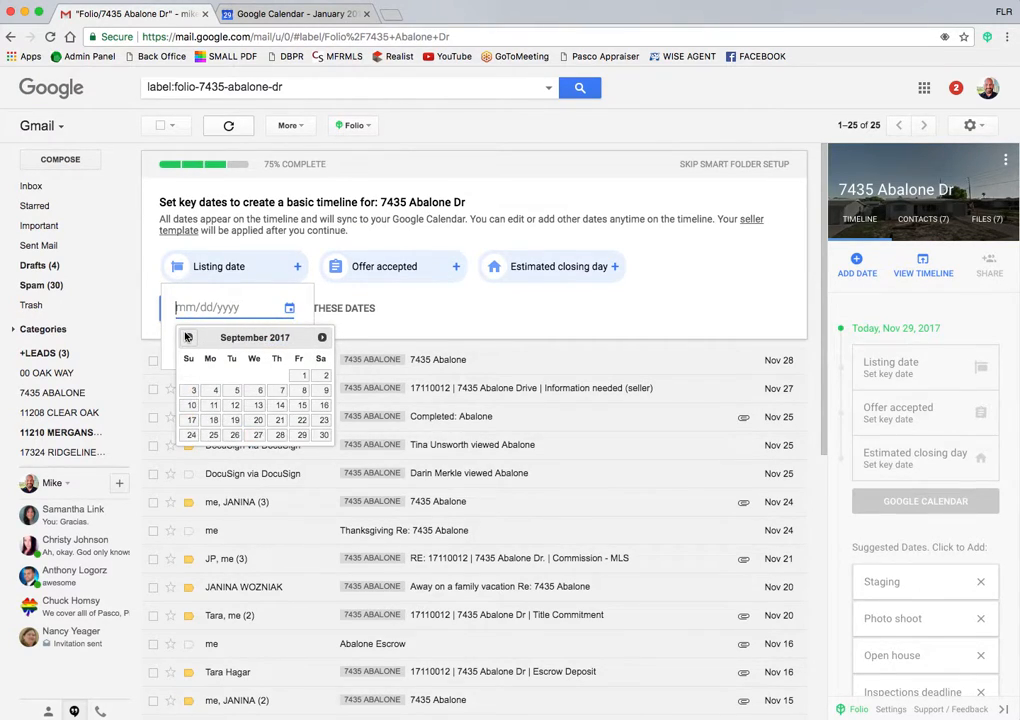
{"action": "left_click", "coordinate": [302, 420]}
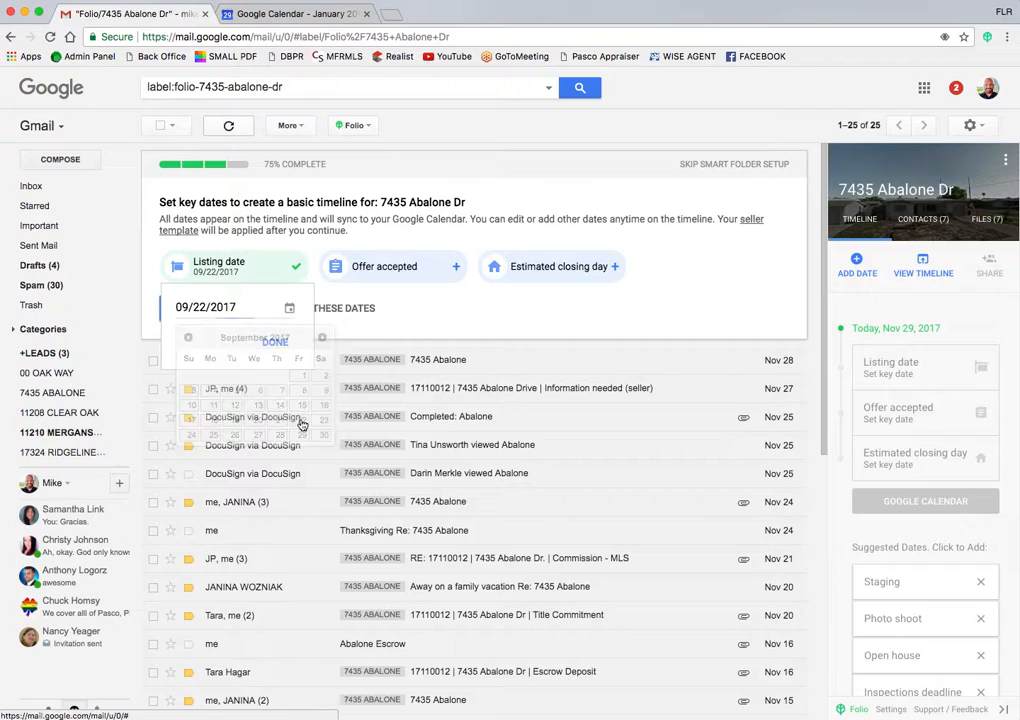
{"action": "left_click", "coordinate": [373, 268]}
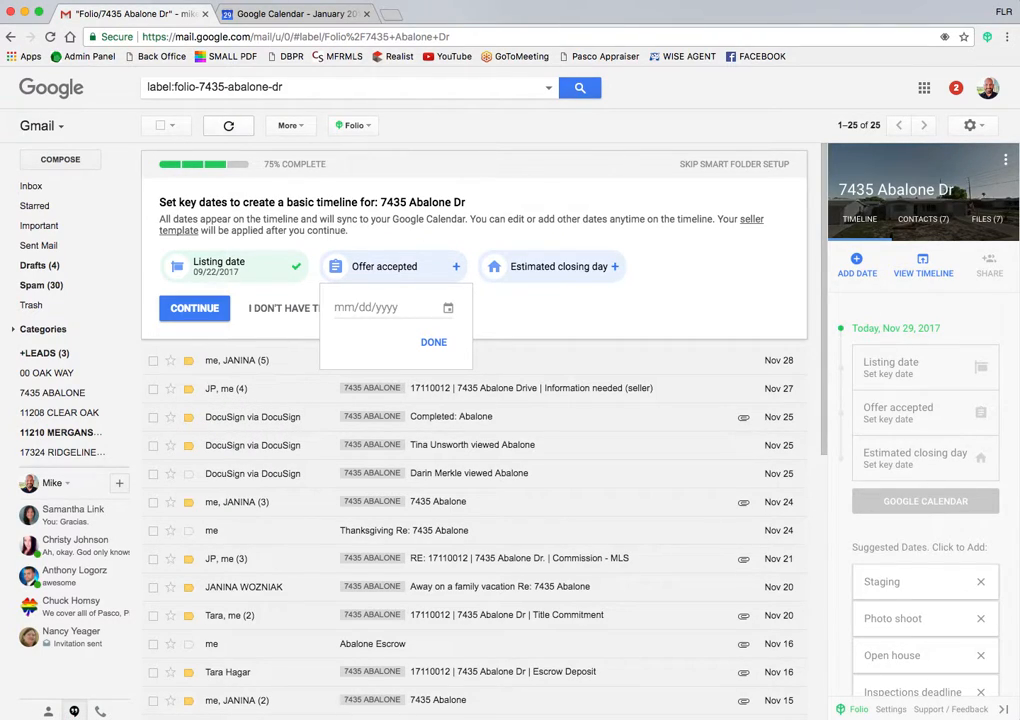
{"action": "key", "text": "super+Tab"}
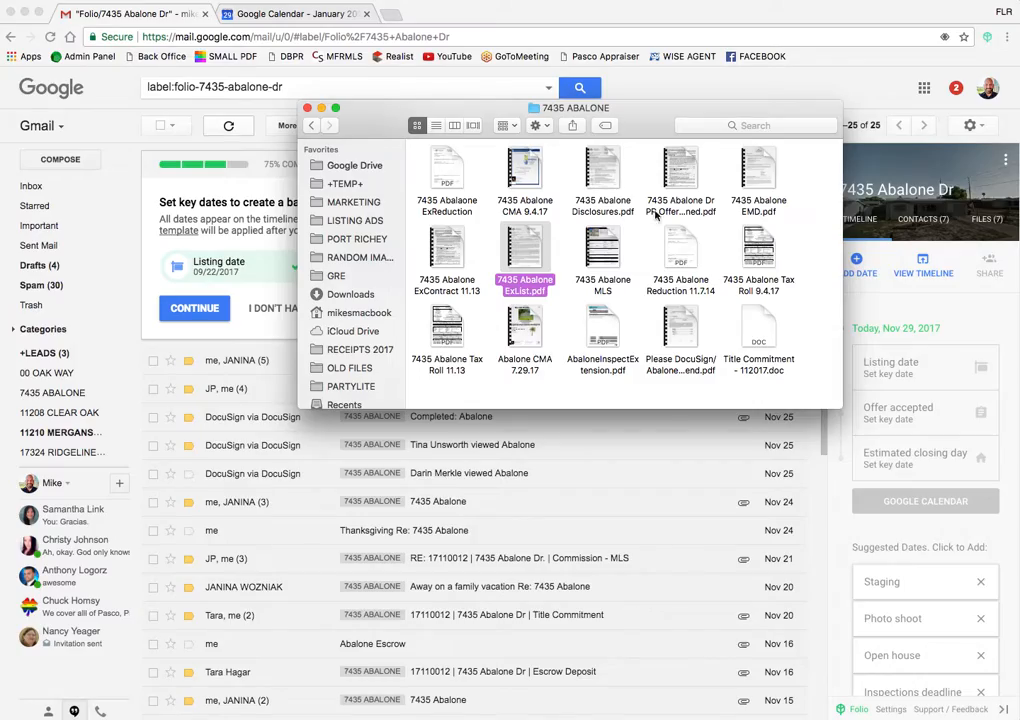
{"action": "double_click", "coordinate": [441, 240]}
{"action": "scroll", "coordinate": [480, 330], "scroll_direction": "down", "scroll_amount": 10}
{"action": "scroll", "coordinate": [439, 465], "scroll_direction": "down", "scroll_amount": 5}
{"action": "scroll", "coordinate": [439, 465], "scroll_direction": "down", "scroll_amount": 20}
{"action": "scroll", "coordinate": [443, 463], "scroll_direction": "down", "scroll_amount": 20}
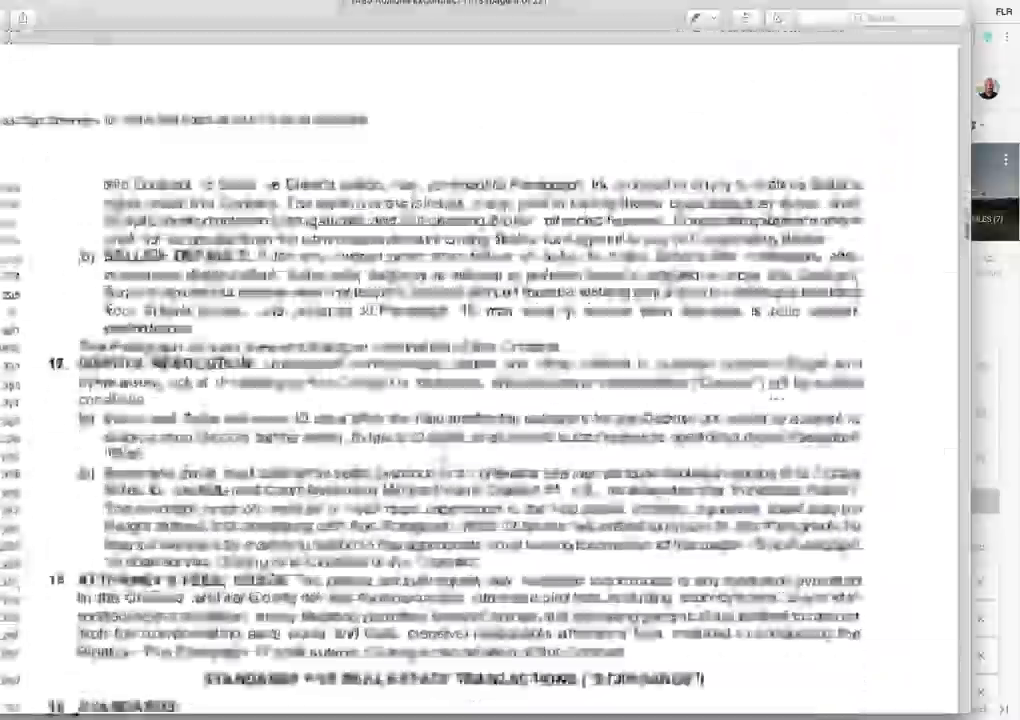
{"action": "scroll", "coordinate": [443, 463], "scroll_direction": "down", "scroll_amount": 20}
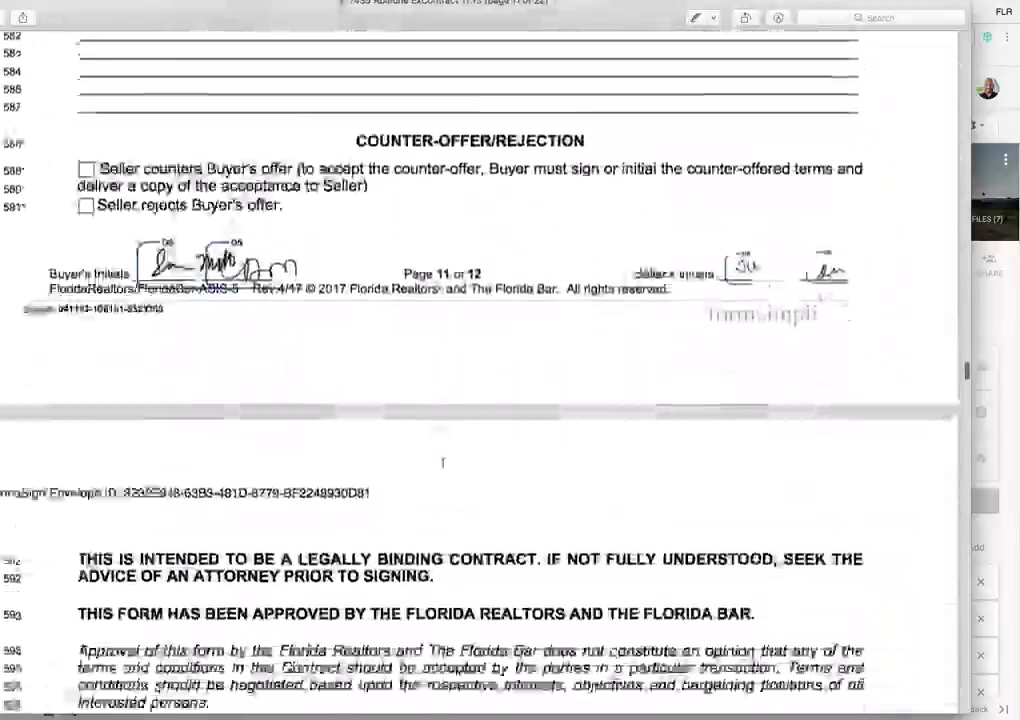
{"action": "scroll", "coordinate": [443, 466], "scroll_direction": "up", "scroll_amount": 20}
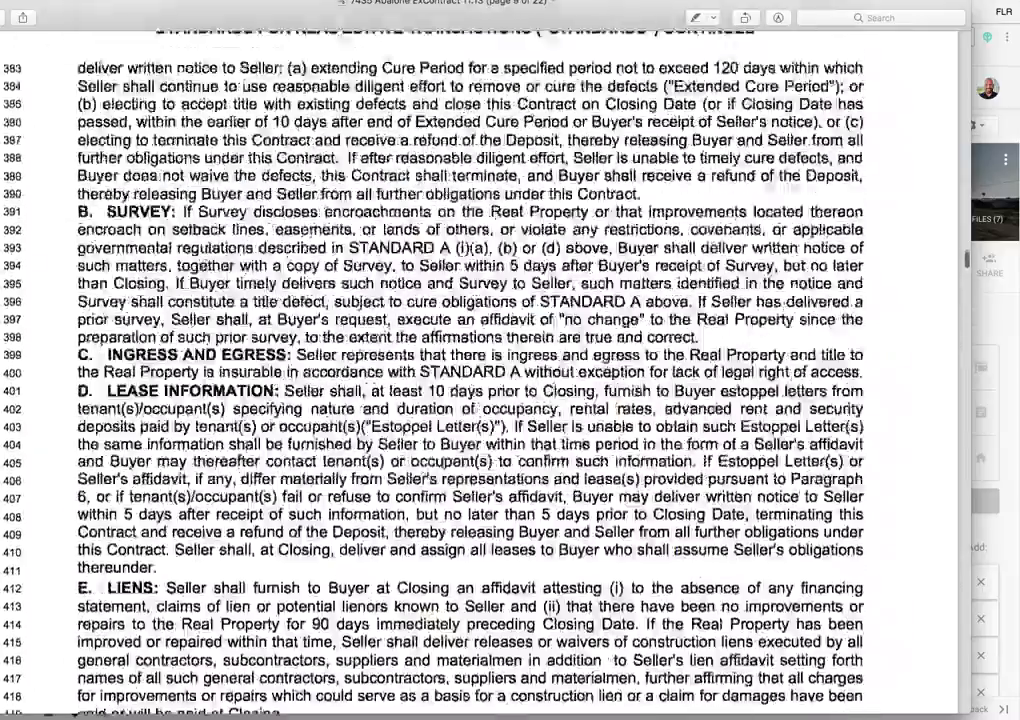
{"action": "scroll", "coordinate": [443, 466], "scroll_direction": "down", "scroll_amount": 10}
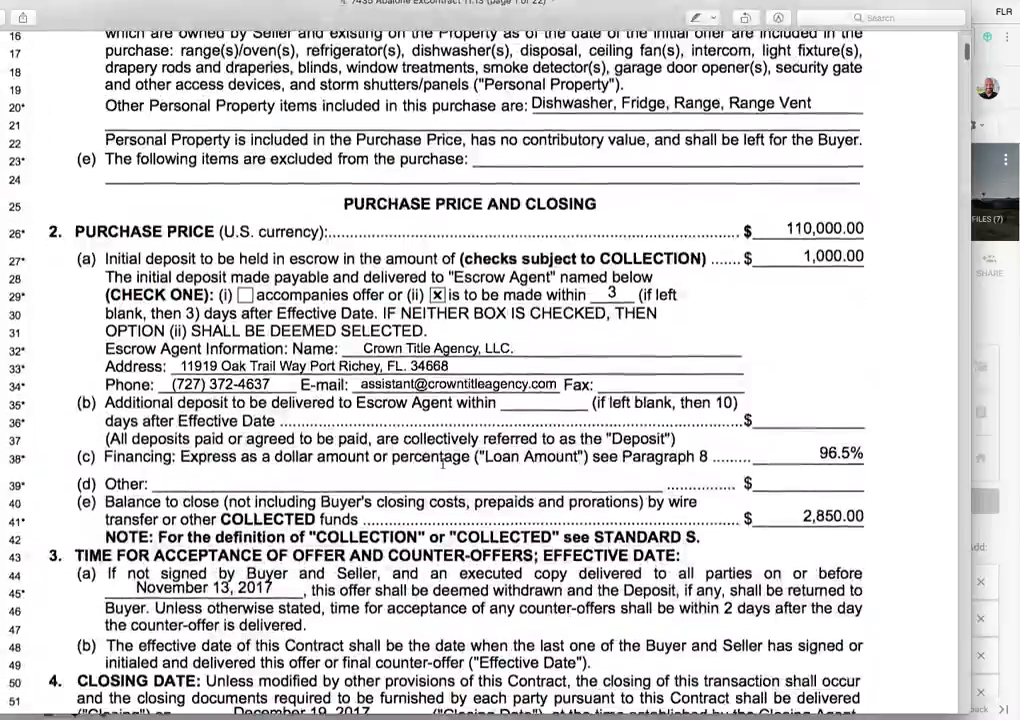
{"action": "scroll", "coordinate": [443, 466], "scroll_direction": "up", "scroll_amount": 9}
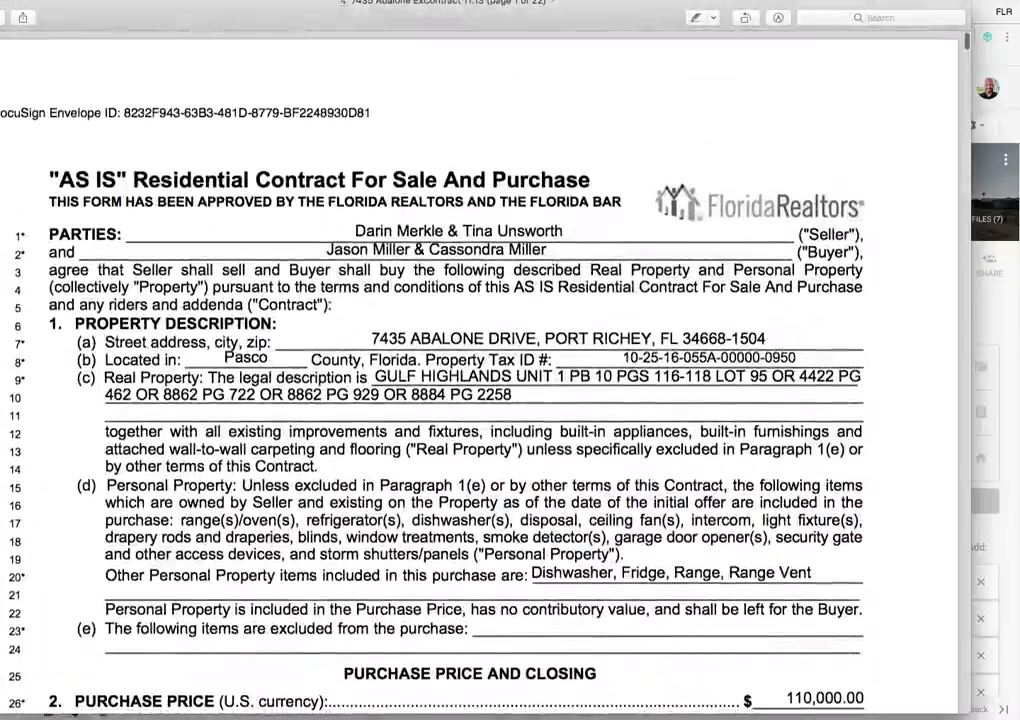
{"action": "key", "text": "super+w"}
Step: Set the Offer accepted date to 11/13/2017
{"action": "left_click", "coordinate": [243, 328]}
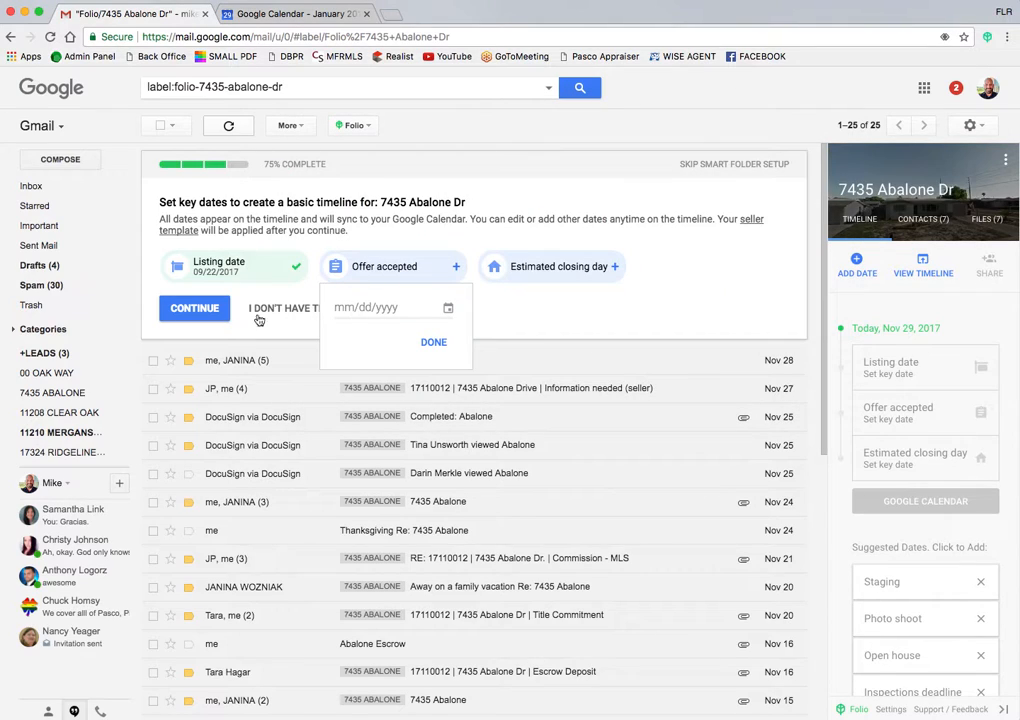
{"action": "left_click", "coordinate": [448, 307]}
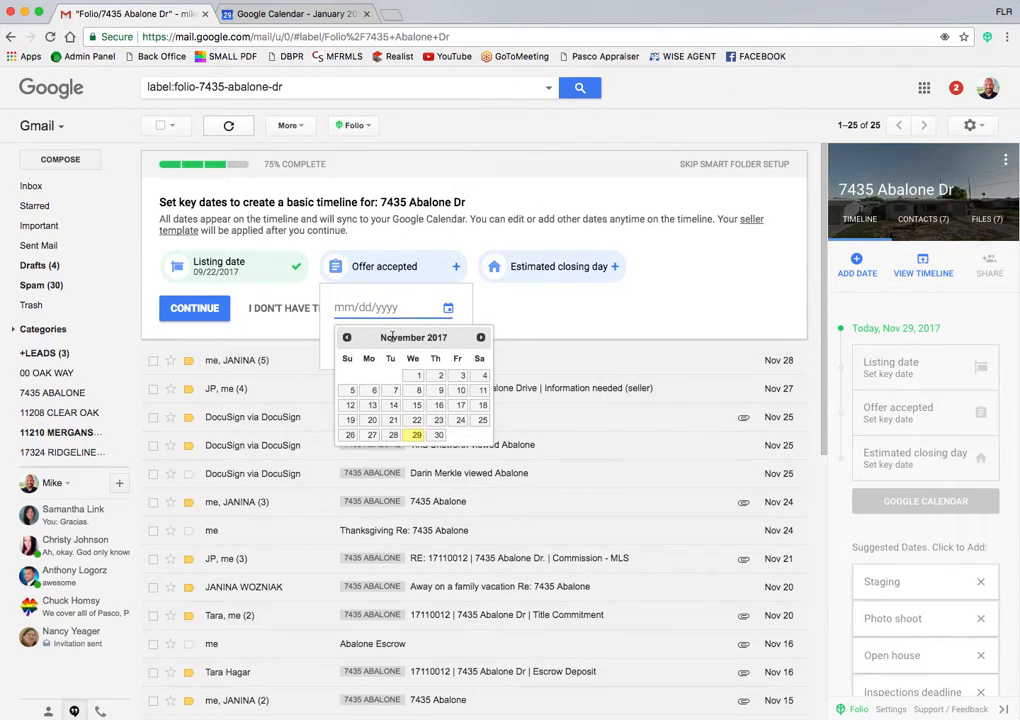
{"action": "left_click", "coordinate": [372, 405]}
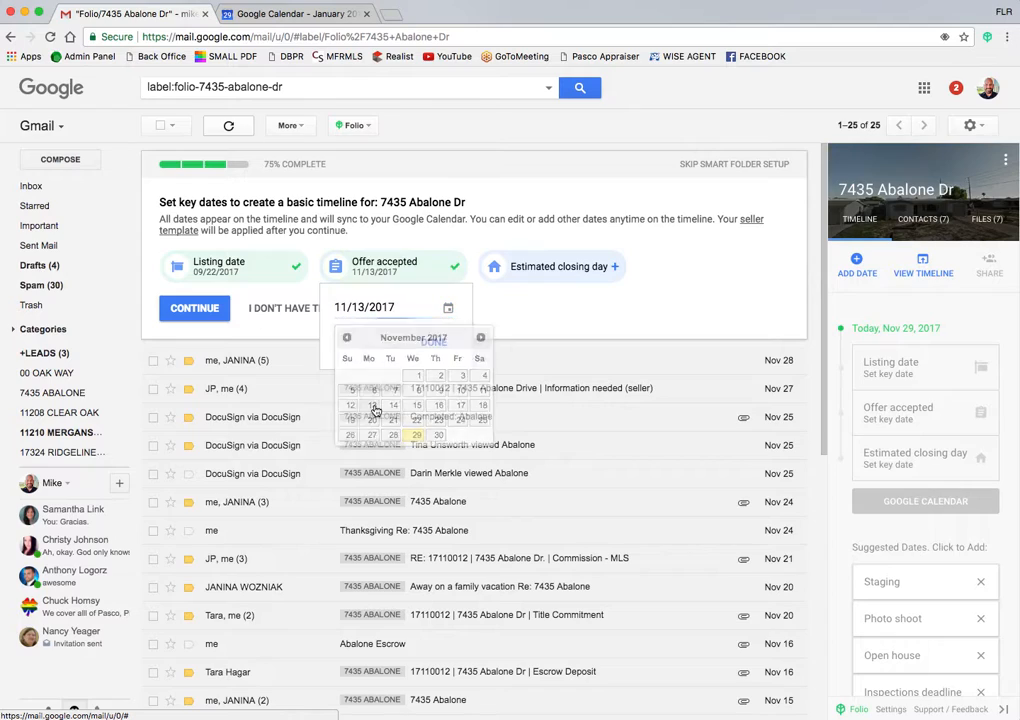
{"action": "left_click", "coordinate": [435, 344]}
Step: Set Estimated closing day to 12/19/2017 and generate the closing timeline in Amitree
{"action": "left_click", "coordinate": [558, 265]}
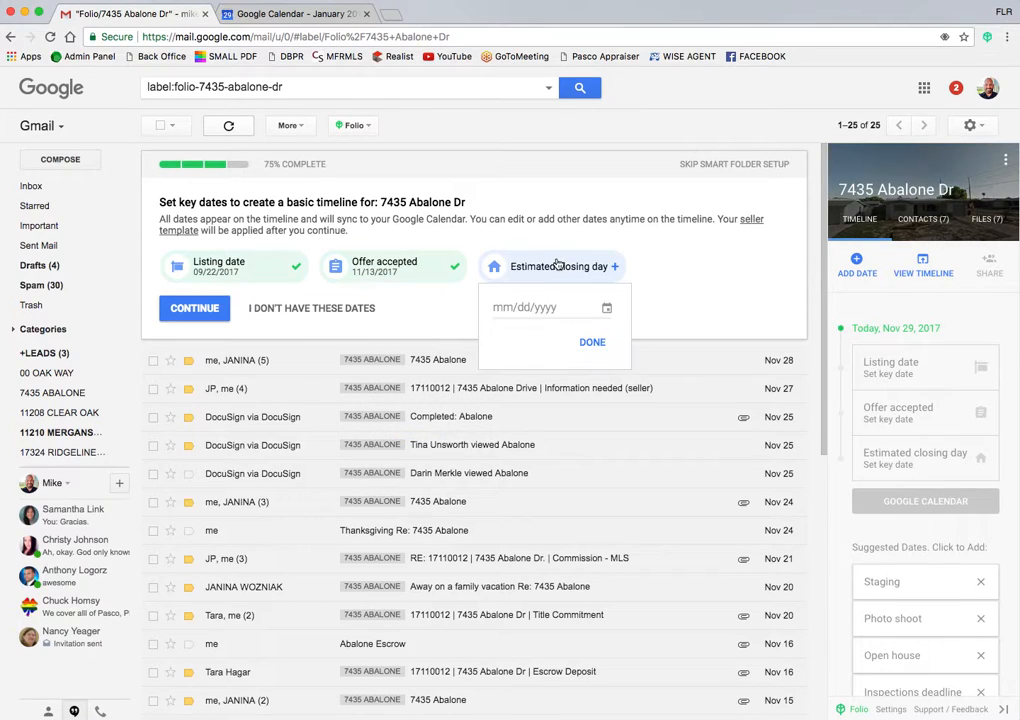
{"action": "left_click", "coordinate": [607, 307]}
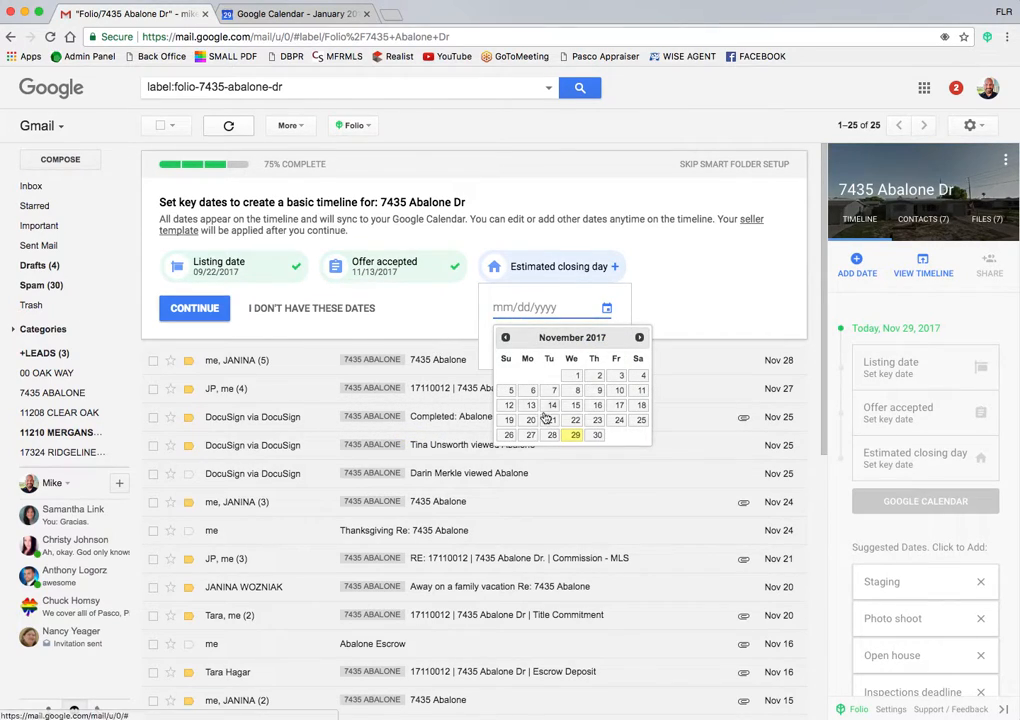
{"action": "left_click", "coordinate": [641, 337]}
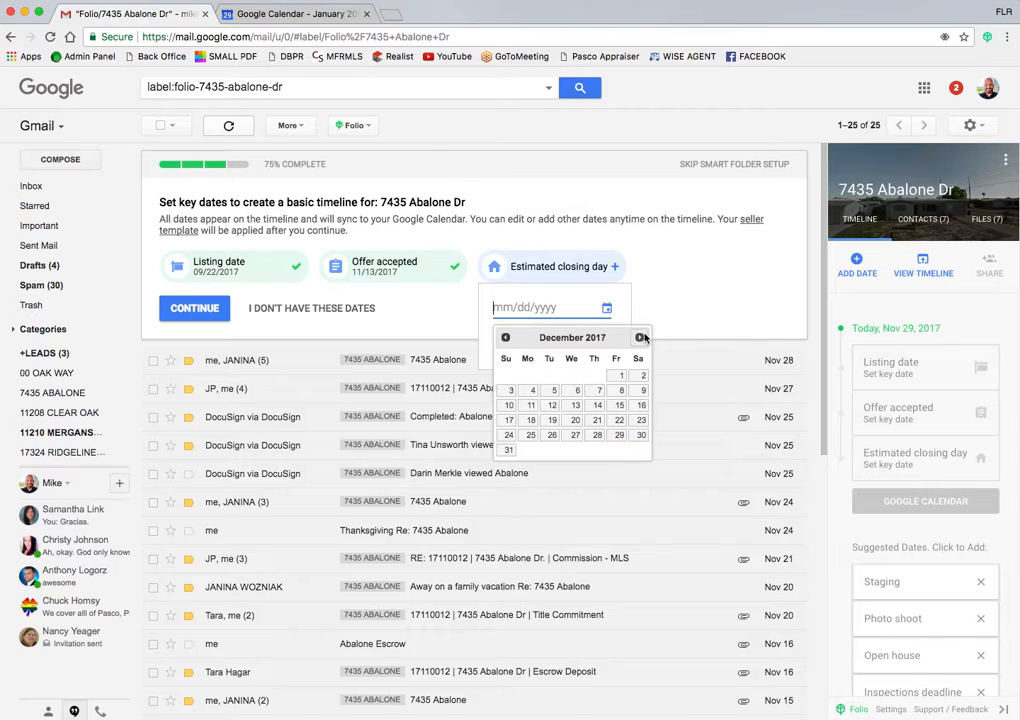
{"action": "left_click", "coordinate": [552, 420]}
{"action": "left_click", "coordinate": [592, 343]}
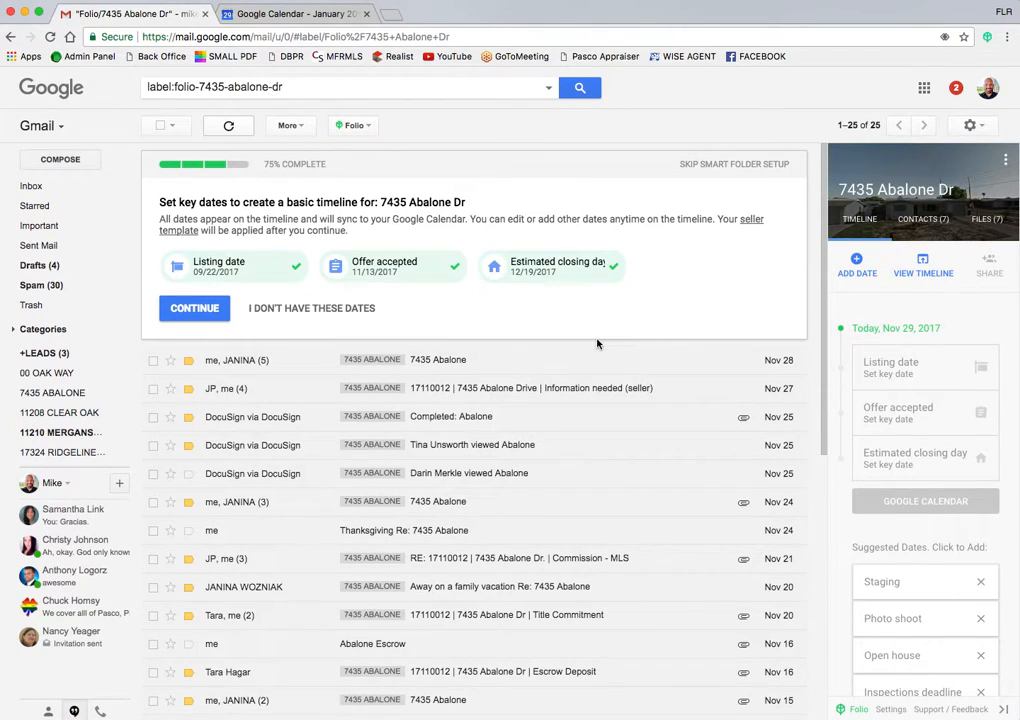
{"action": "left_click", "coordinate": [192, 310]}
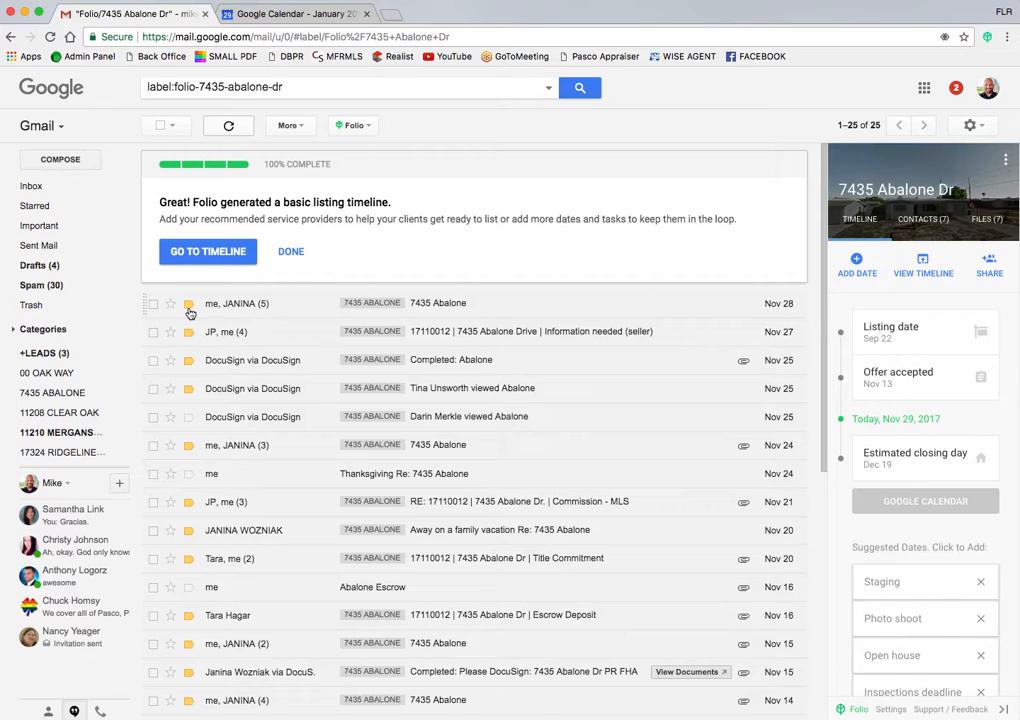
{"action": "left_click", "coordinate": [200, 252]}
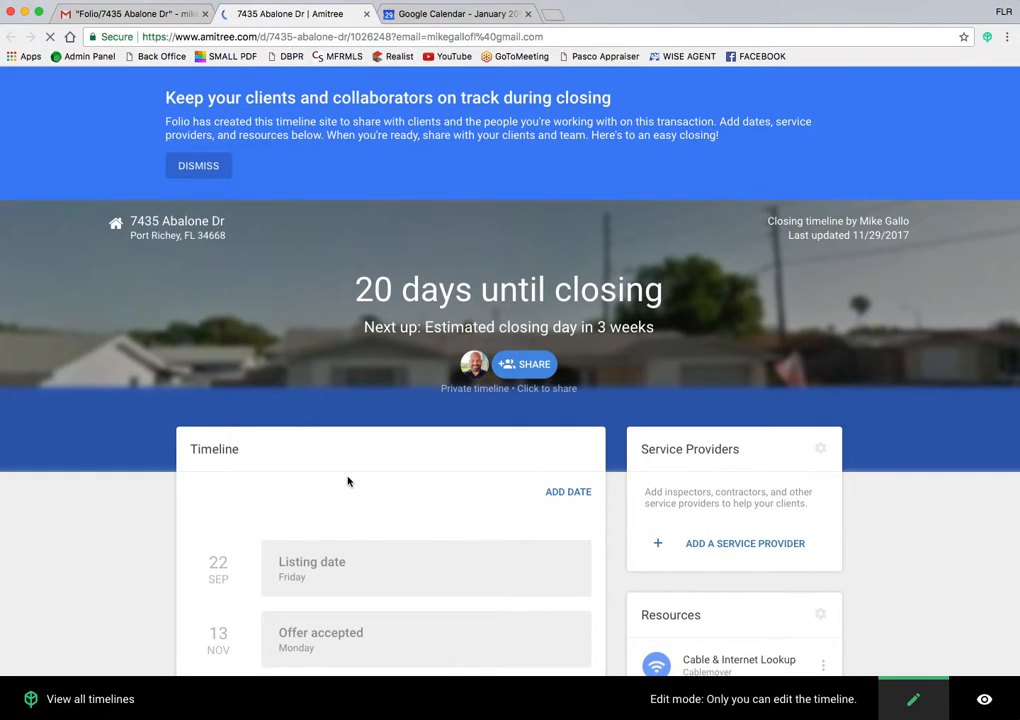
{"action": "scroll", "coordinate": [348, 481], "scroll_direction": "down", "scroll_amount": 3}
{"action": "scroll", "coordinate": [348, 481], "scroll_direction": "down", "scroll_amount": 3}
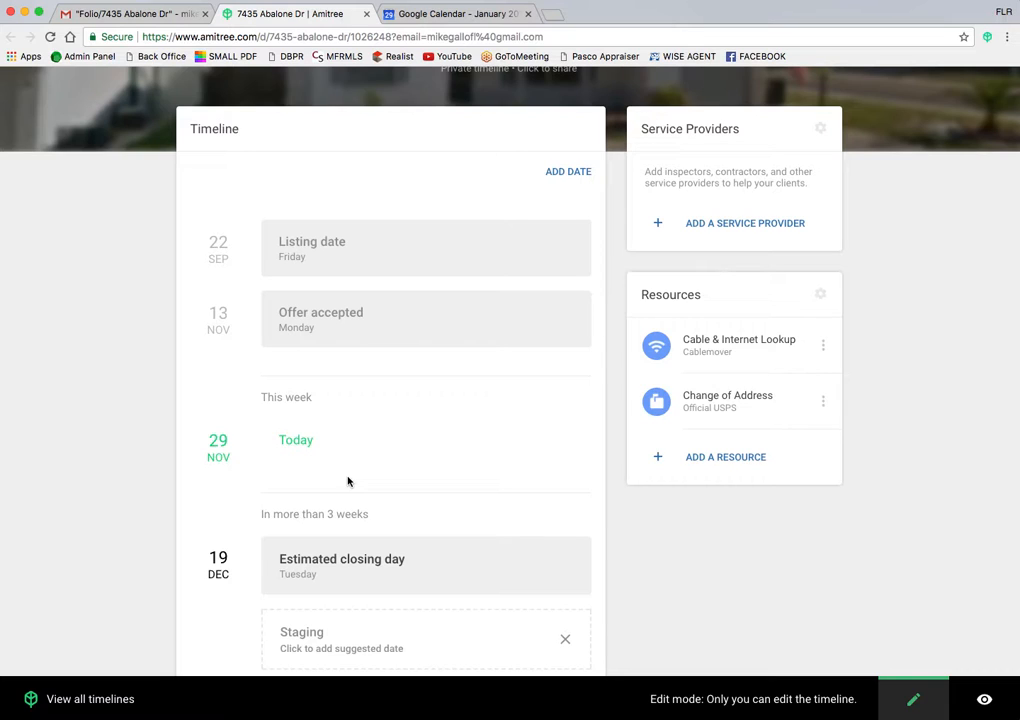
{"action": "scroll", "coordinate": [348, 481], "scroll_direction": "down", "scroll_amount": 2}
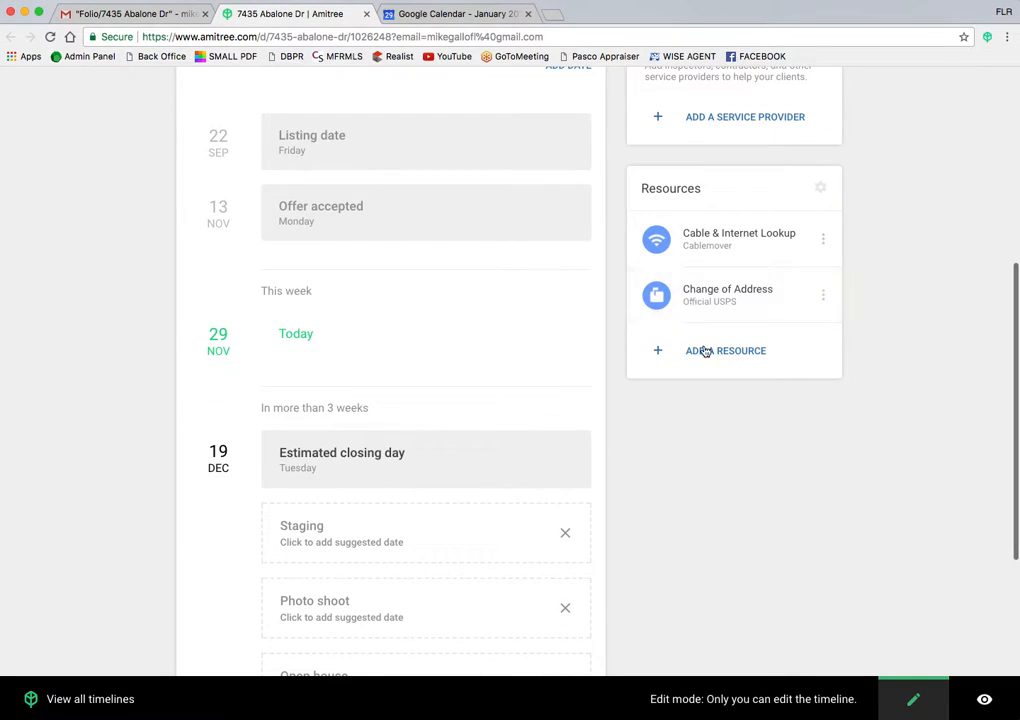
{"action": "scroll", "coordinate": [697, 191], "scroll_direction": "up", "scroll_amount": 5}
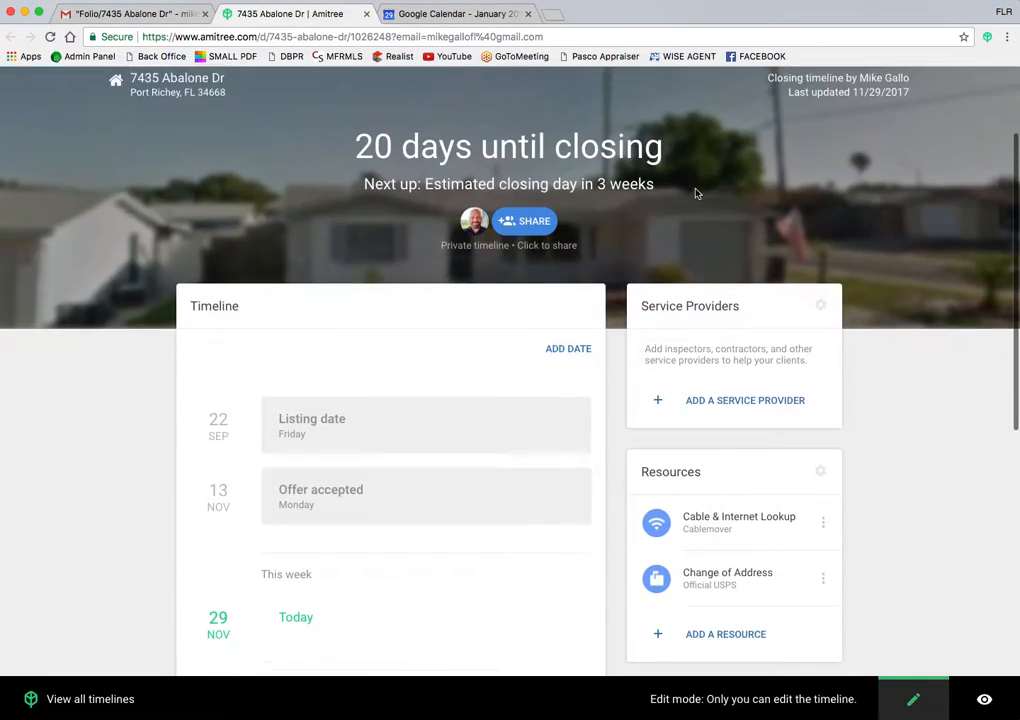
{"action": "left_click", "coordinate": [723, 402]}
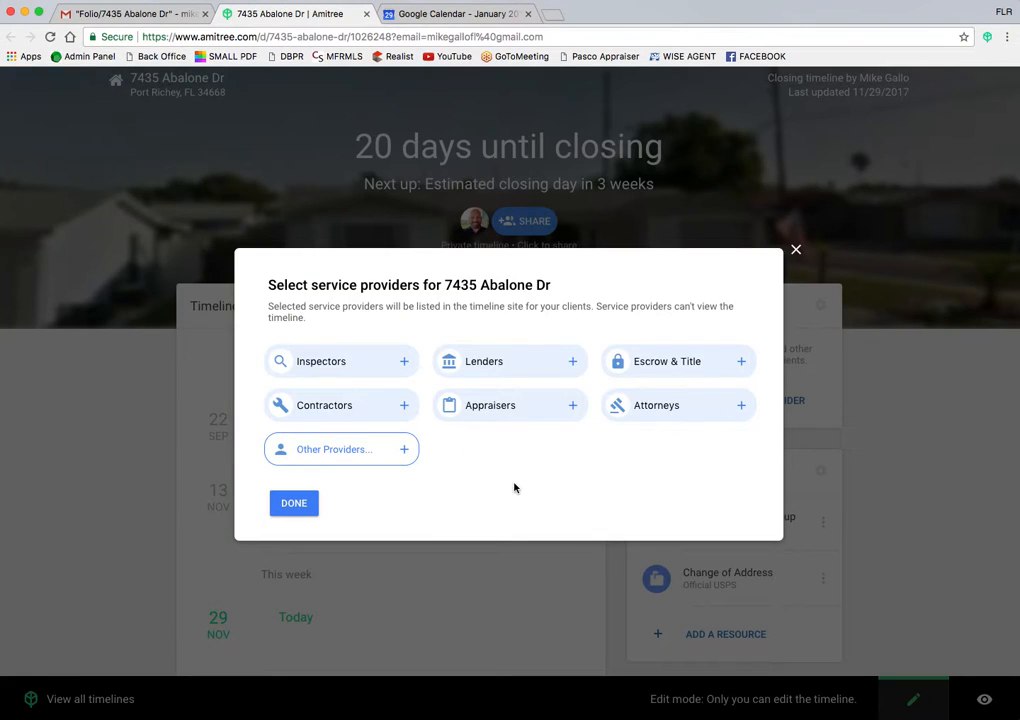
{"action": "left_click", "coordinate": [742, 363]}
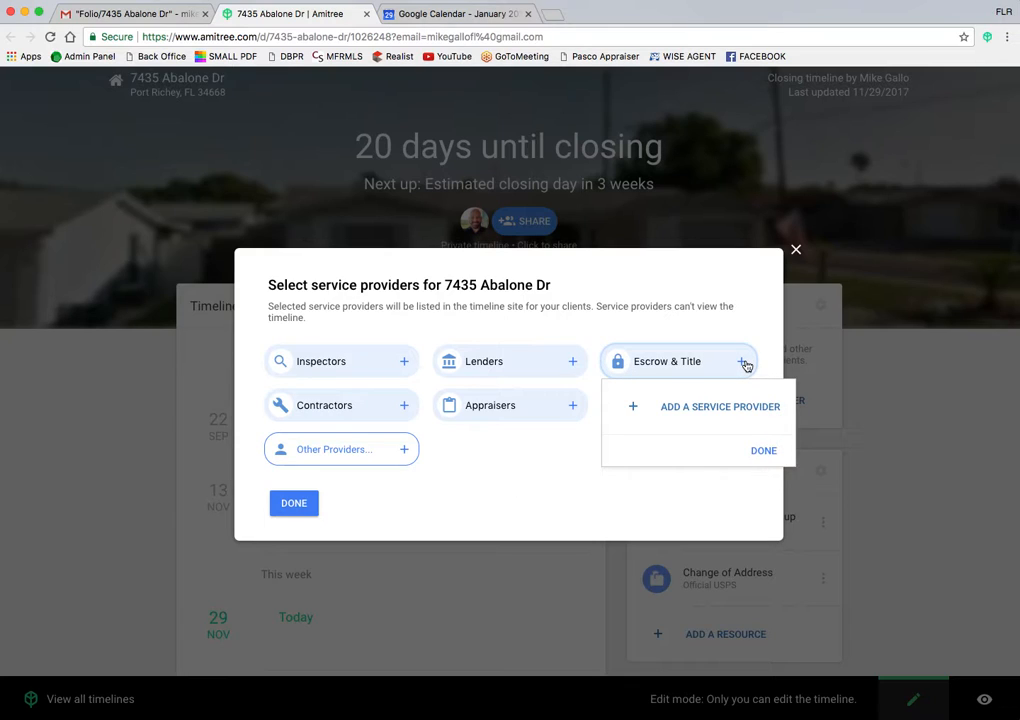
{"action": "left_click", "coordinate": [690, 410]}
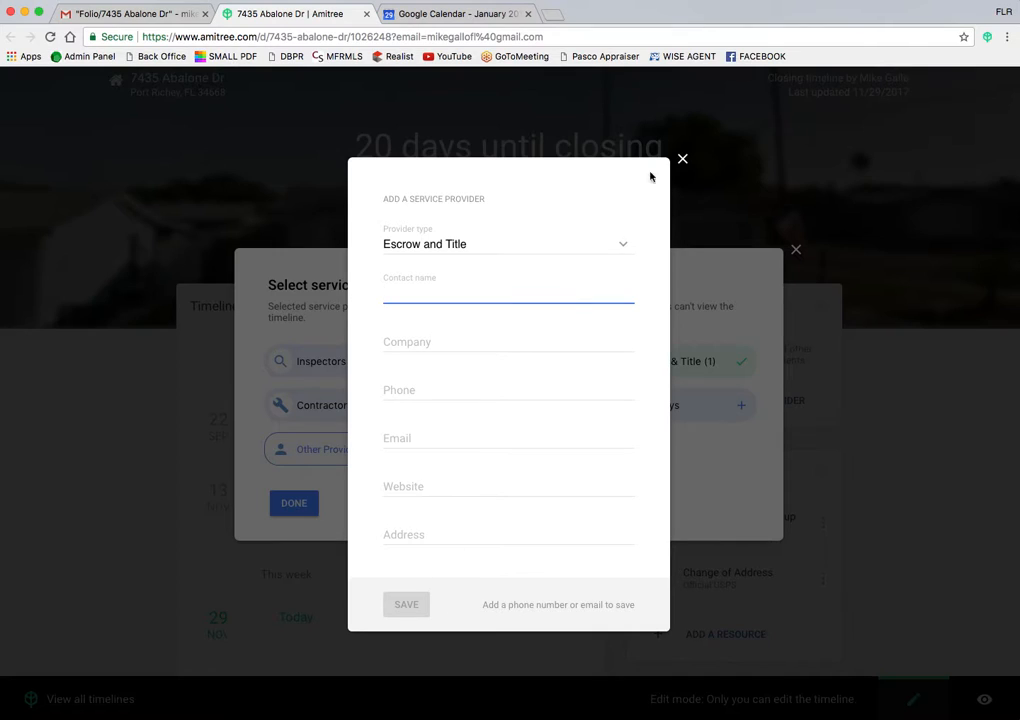
{"action": "left_click", "coordinate": [684, 163]}
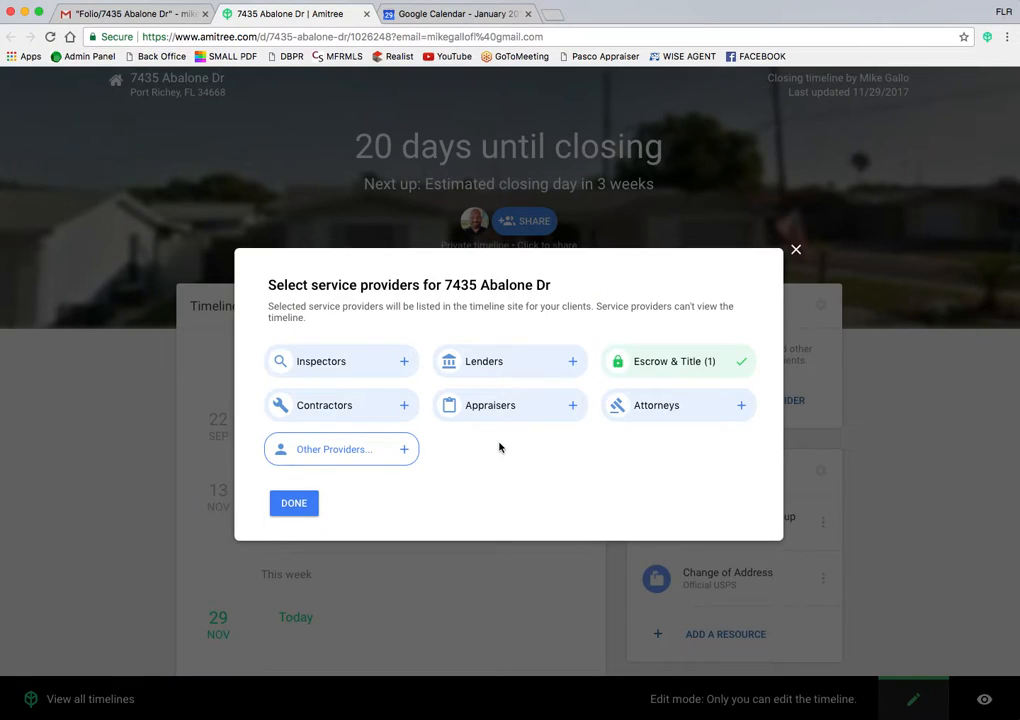
{"action": "left_click", "coordinate": [293, 503]}
Step: Add a new timeline date named Loan Commitment Due
{"action": "scroll", "coordinate": [284, 510], "scroll_direction": "down", "scroll_amount": 5}
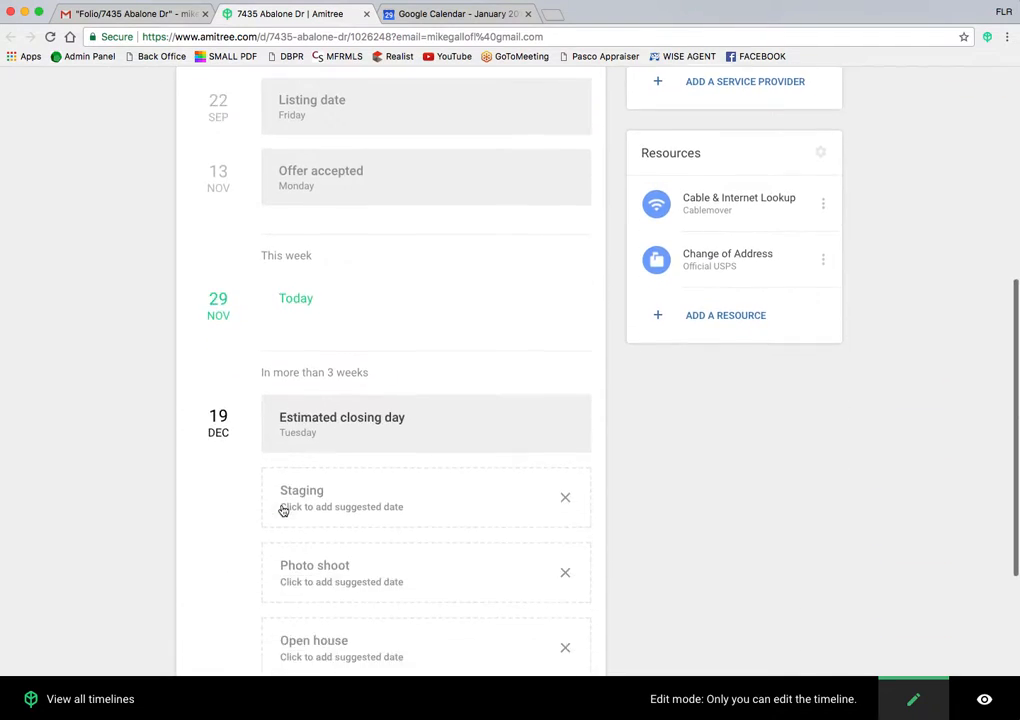
{"action": "scroll", "coordinate": [284, 510], "scroll_direction": "up", "scroll_amount": 6}
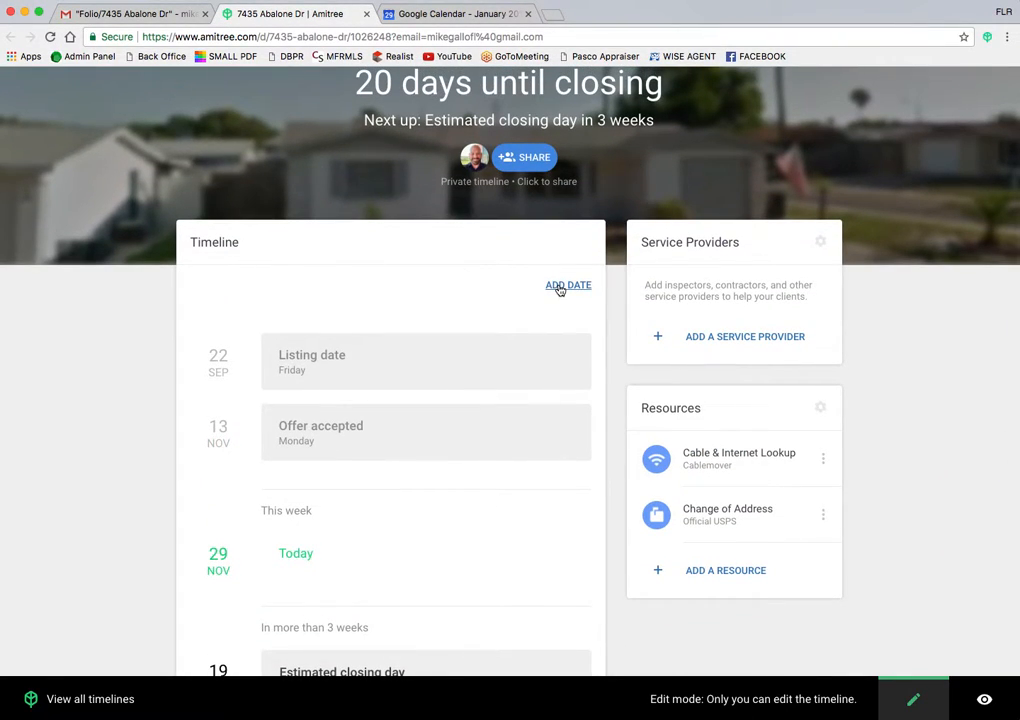
{"action": "scroll", "coordinate": [560, 289], "scroll_direction": "up", "scroll_amount": 2}
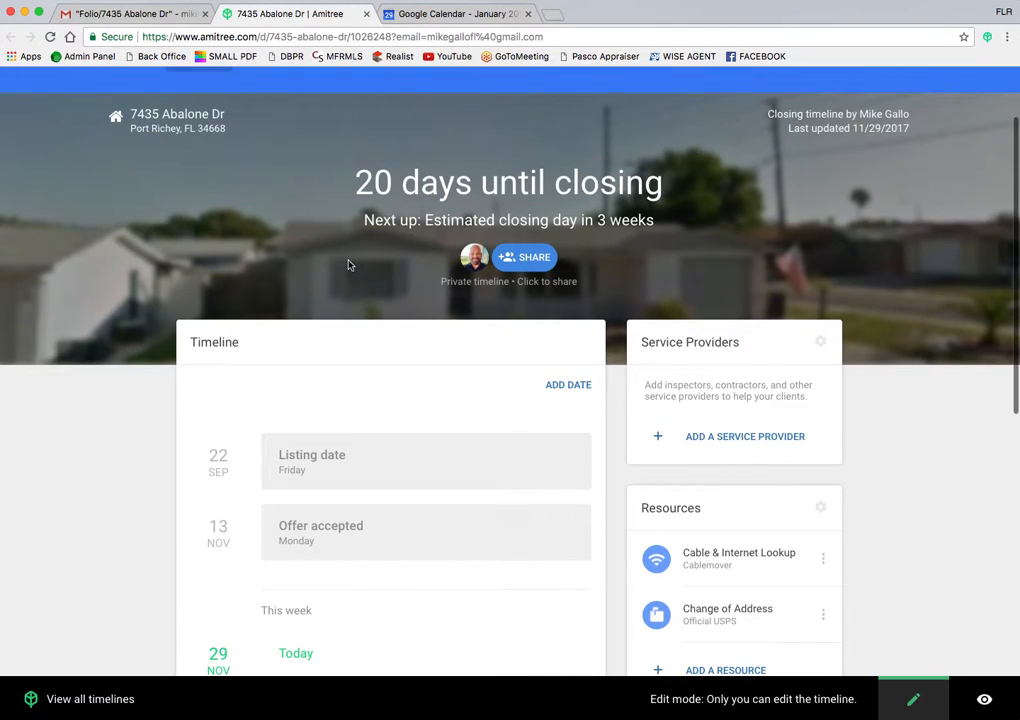
{"action": "left_click", "coordinate": [570, 385]}
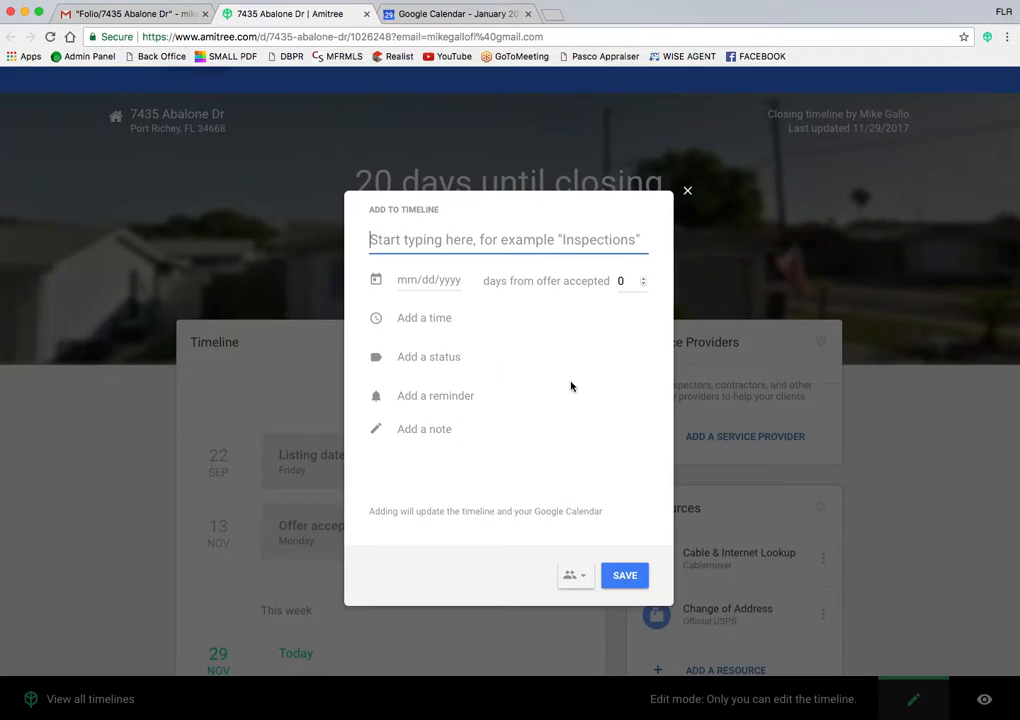
{"action": "type", "text": "Loan Com"}
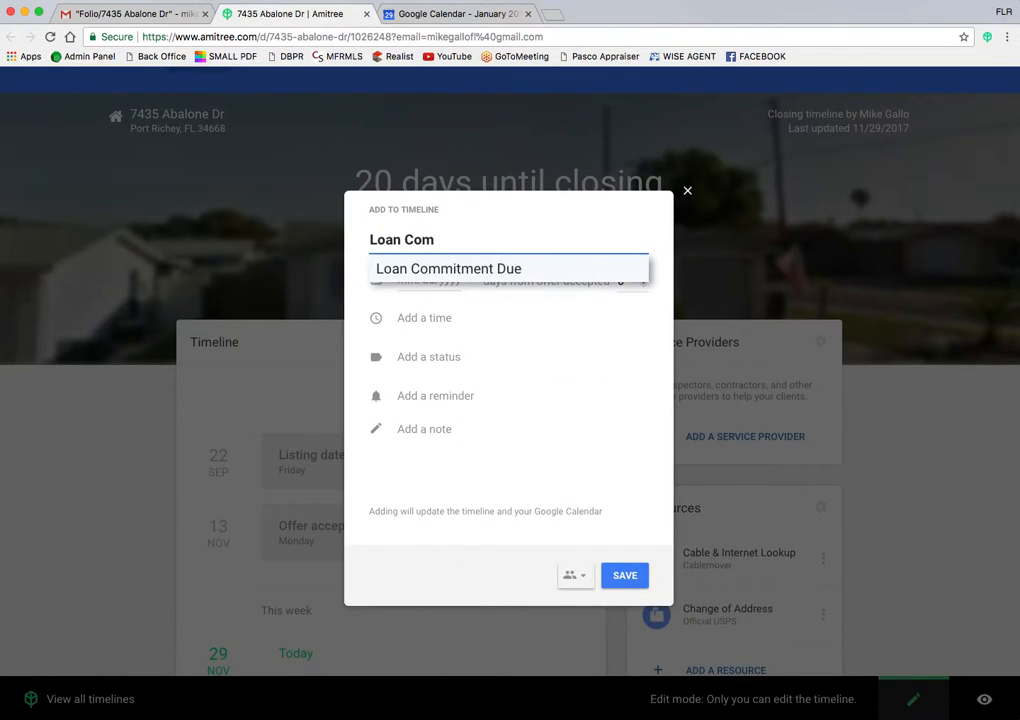
{"action": "left_click", "coordinate": [437, 274]}
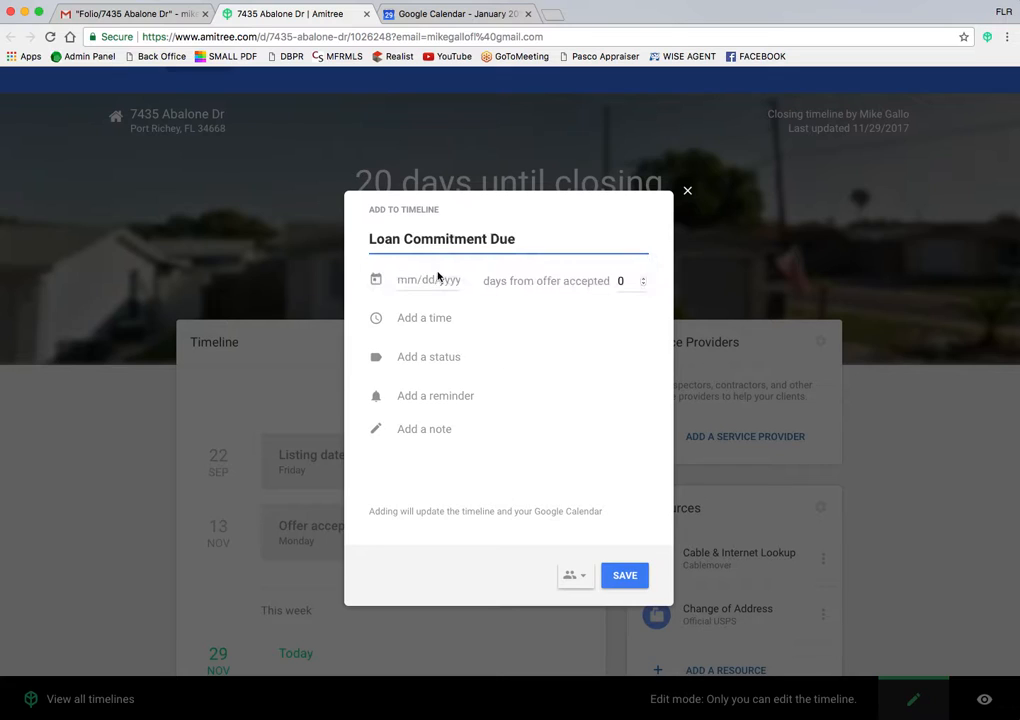
Step: Set its due date to 12/13/2017, 30 days after offer accepted
{"action": "left_click", "coordinate": [437, 279]}
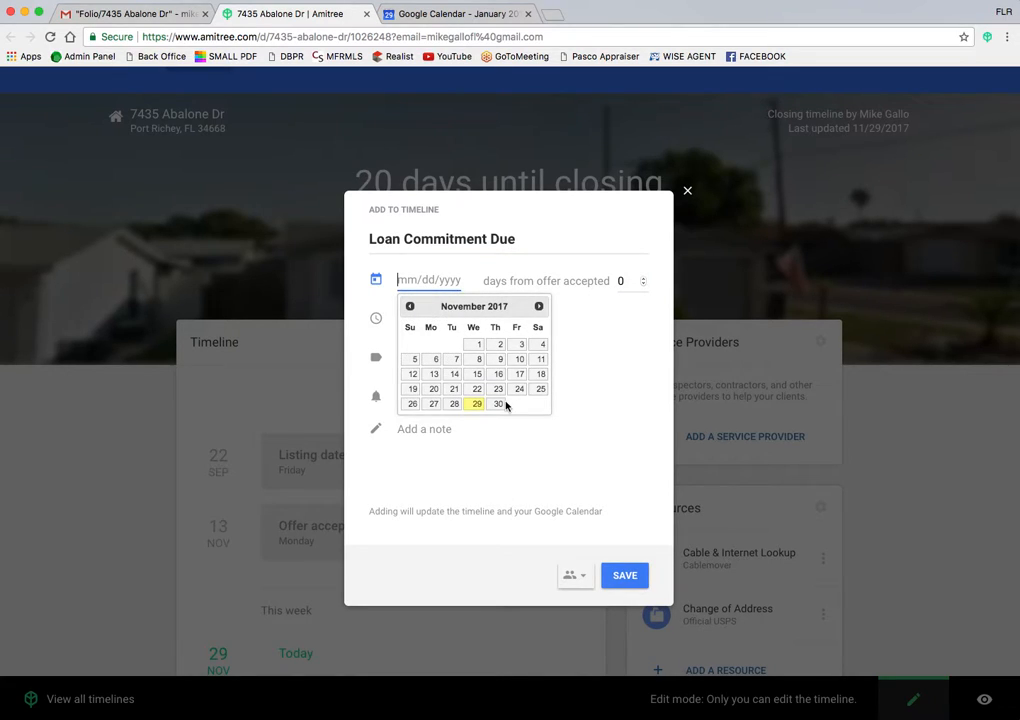
{"action": "left_click", "coordinate": [538, 306]}
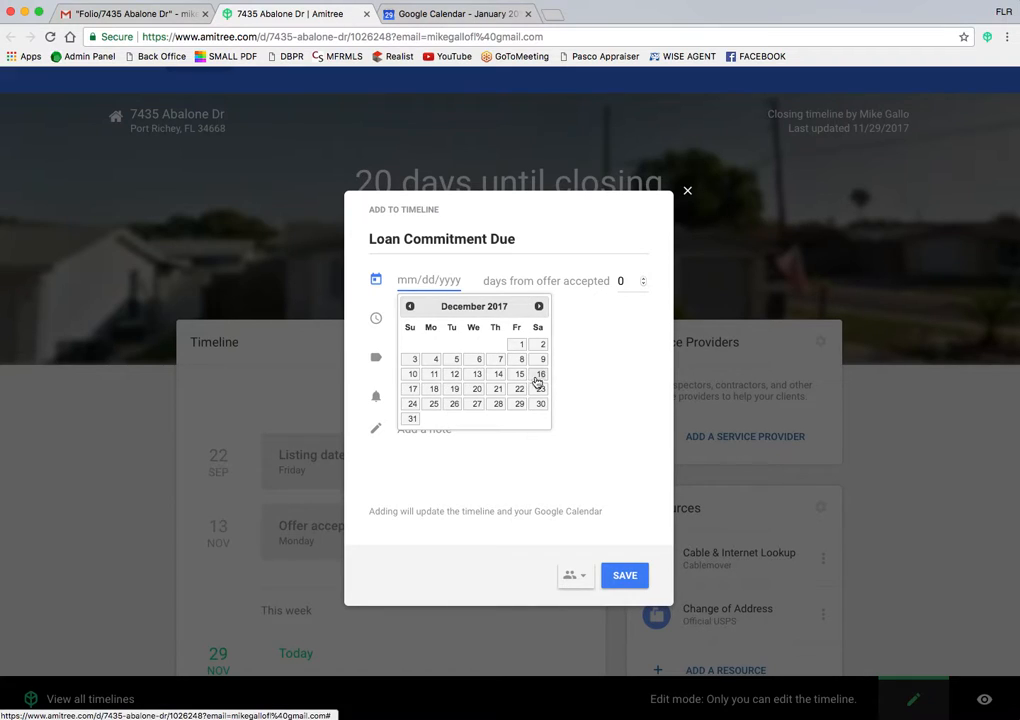
{"action": "left_click", "coordinate": [431, 374]}
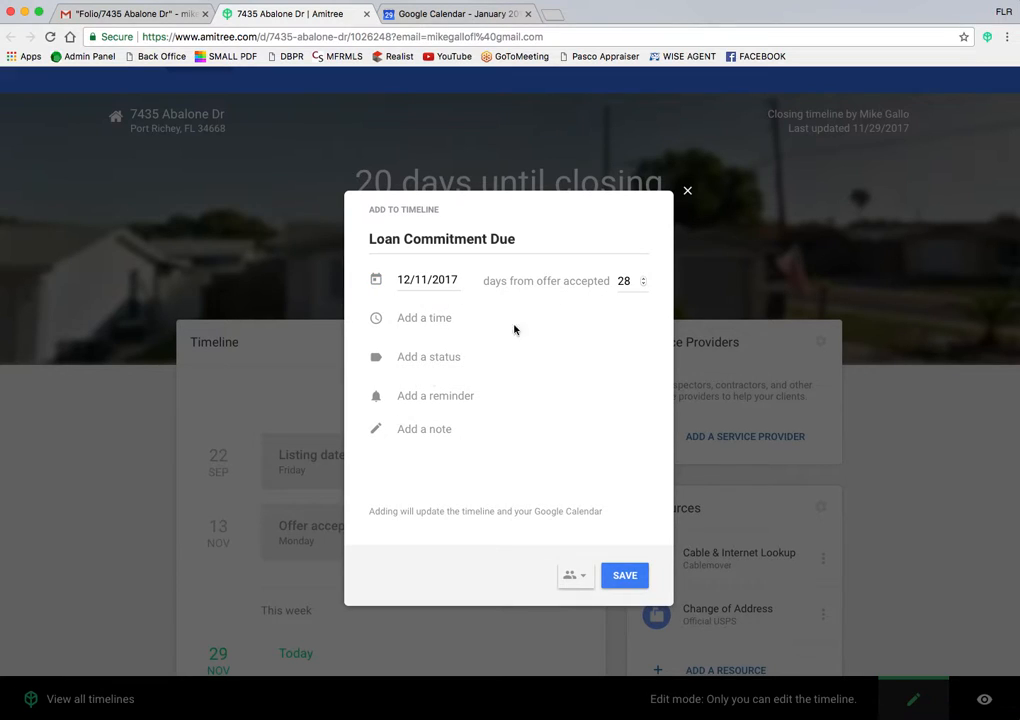
{"action": "left_click", "coordinate": [644, 280]}
{"action": "left_click", "coordinate": [644, 280]}
Step: Add a one-day-before email reminder and save the Loan Commitment Due date
{"action": "left_click", "coordinate": [426, 399]}
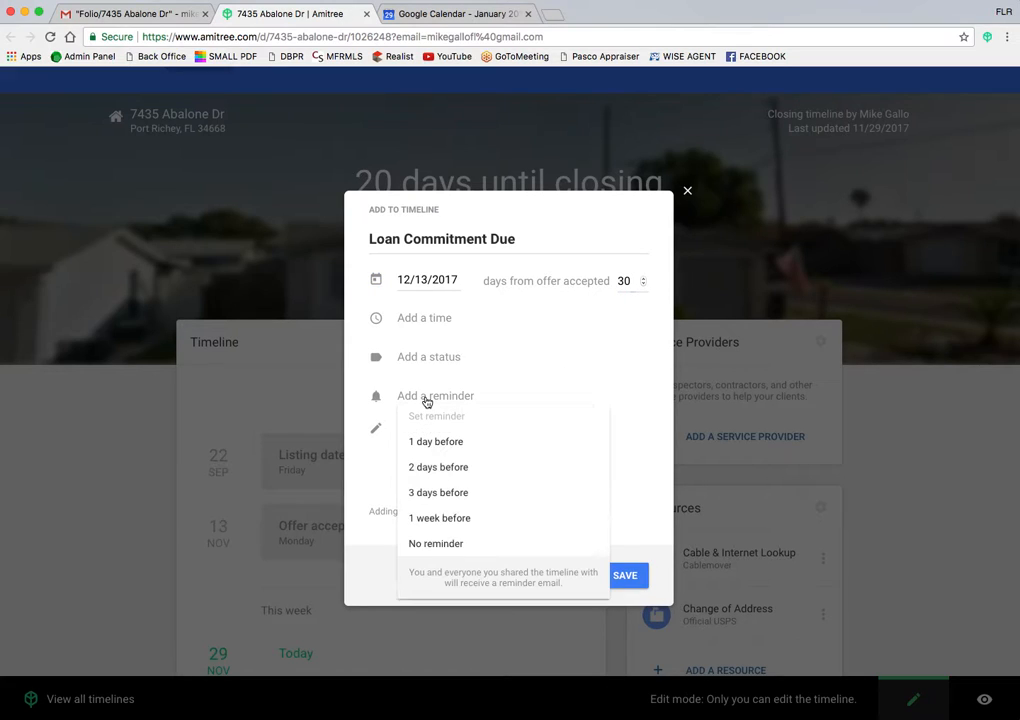
{"action": "left_click", "coordinate": [424, 447]}
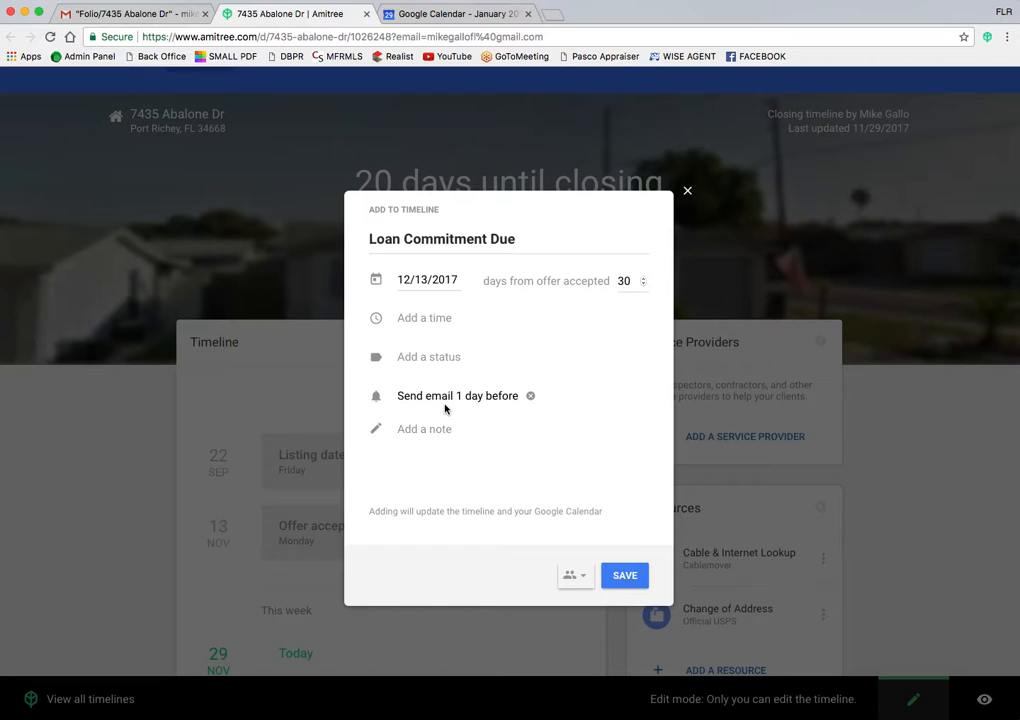
{"action": "left_click", "coordinate": [621, 578]}
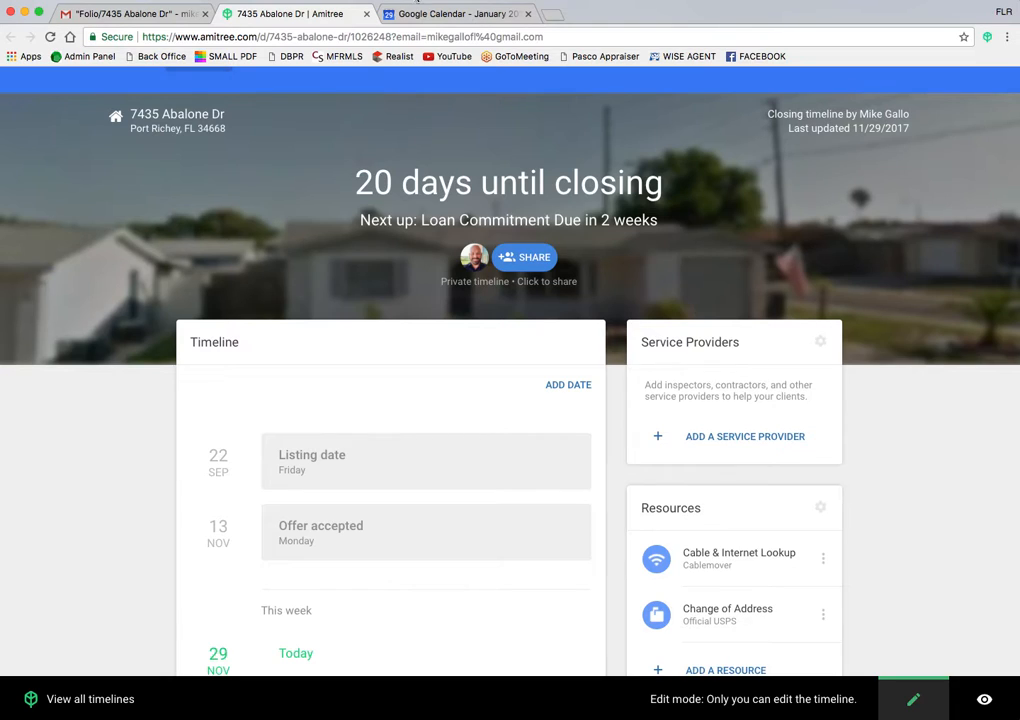
Step: Look over January 2018 in Google Calendar, discard the stray event draft, and return to Gmail's Folio view
{"action": "left_click", "coordinate": [455, 13]}
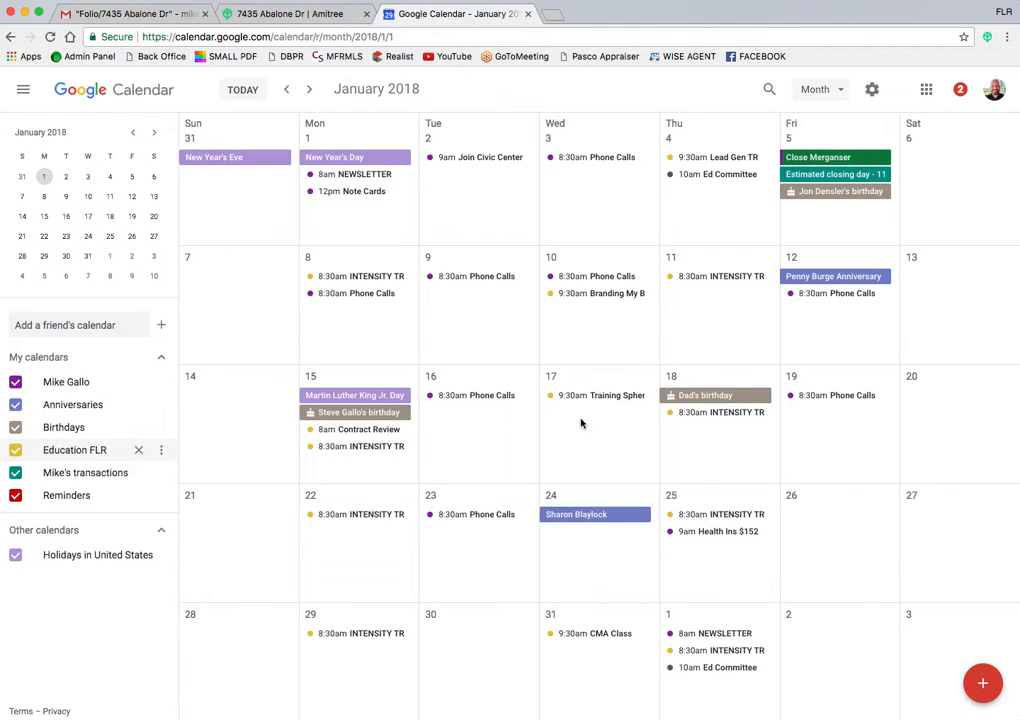
{"action": "left_click", "coordinate": [596, 455]}
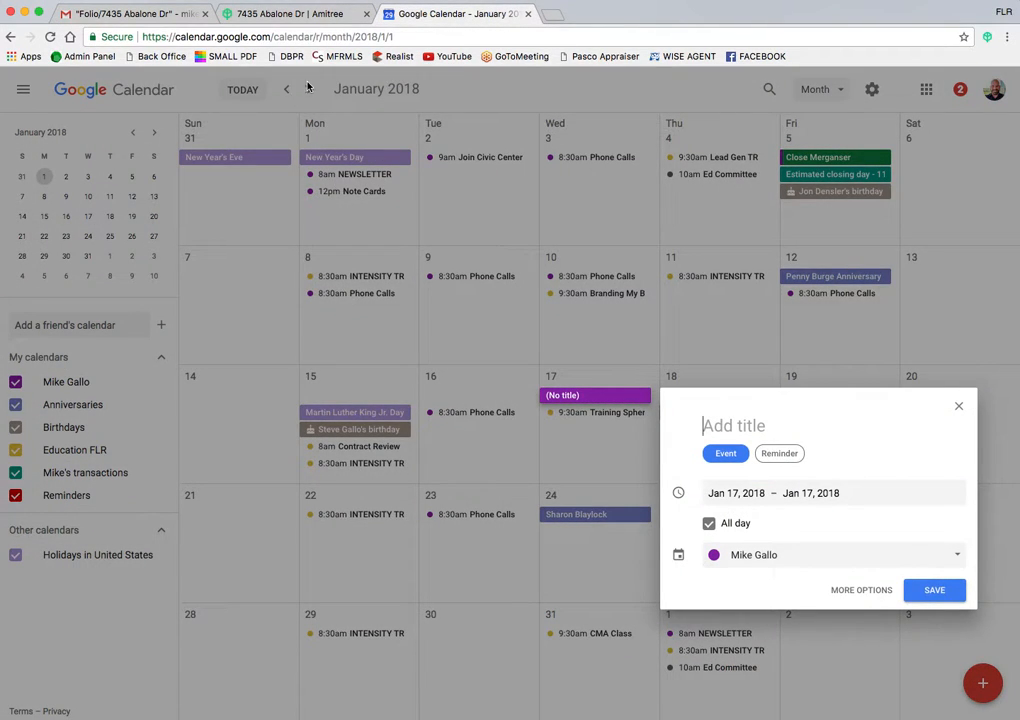
{"action": "left_click", "coordinate": [312, 88]}
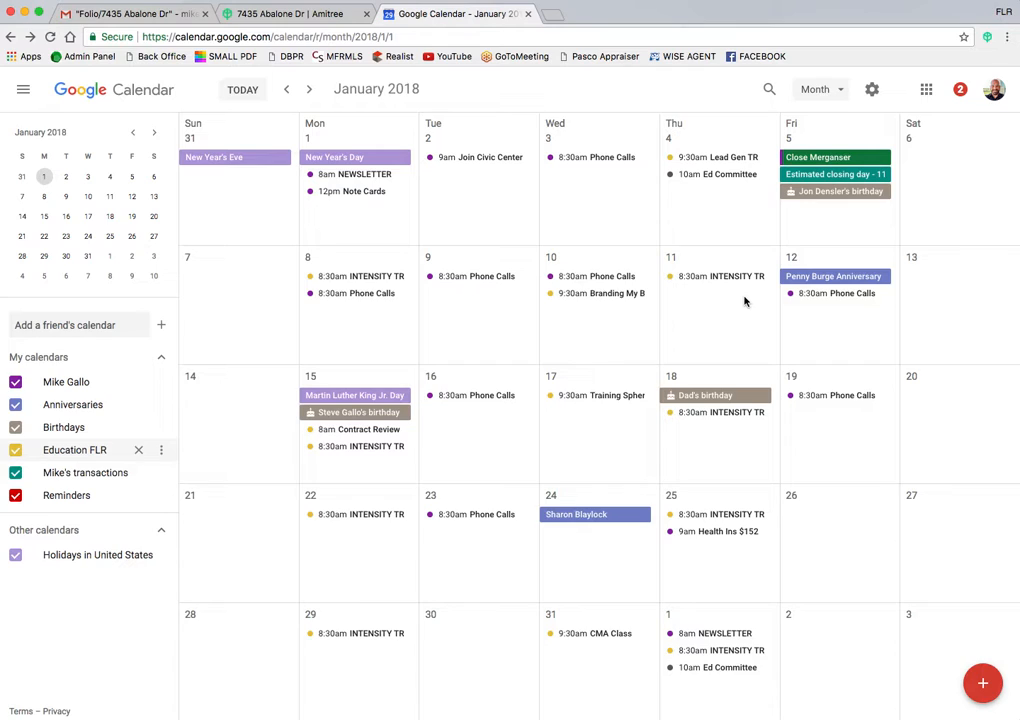
{"action": "left_click", "coordinate": [264, 16]}
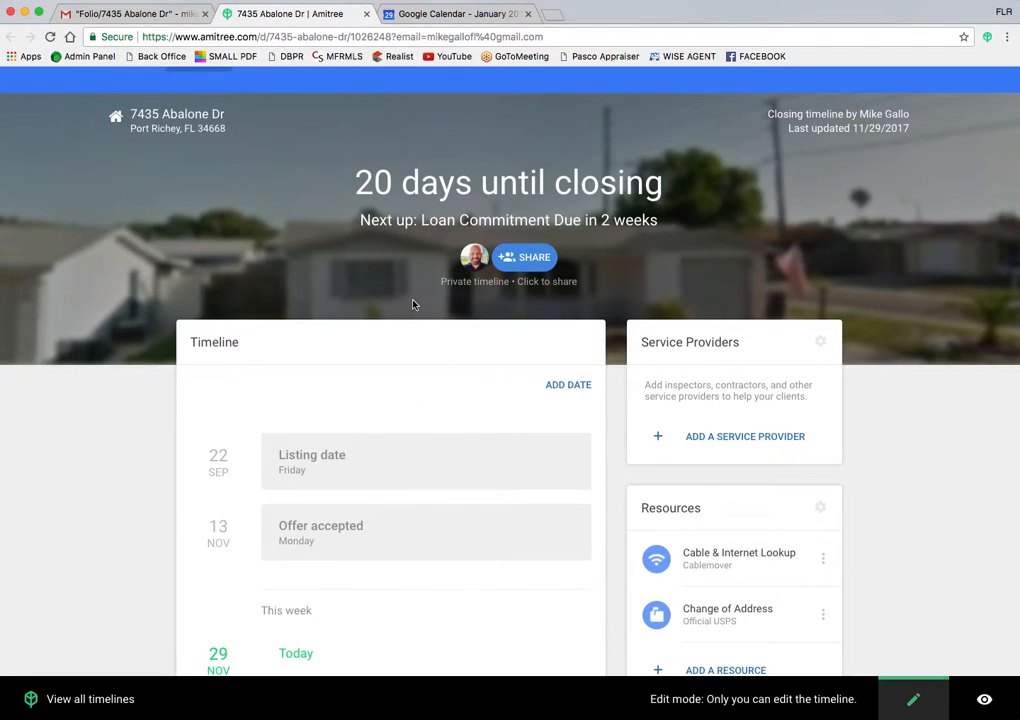
{"action": "left_click", "coordinate": [135, 14]}
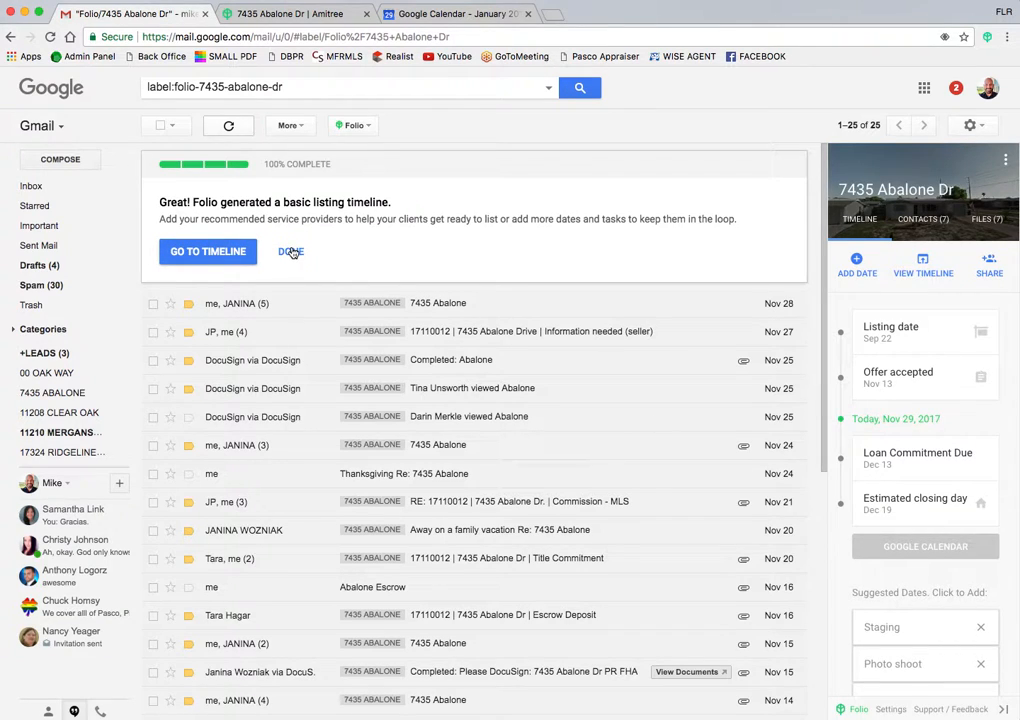
Step: Dismiss the Folio completion banner and review the folder's contacts and timeline dates
{"action": "left_click", "coordinate": [291, 252]}
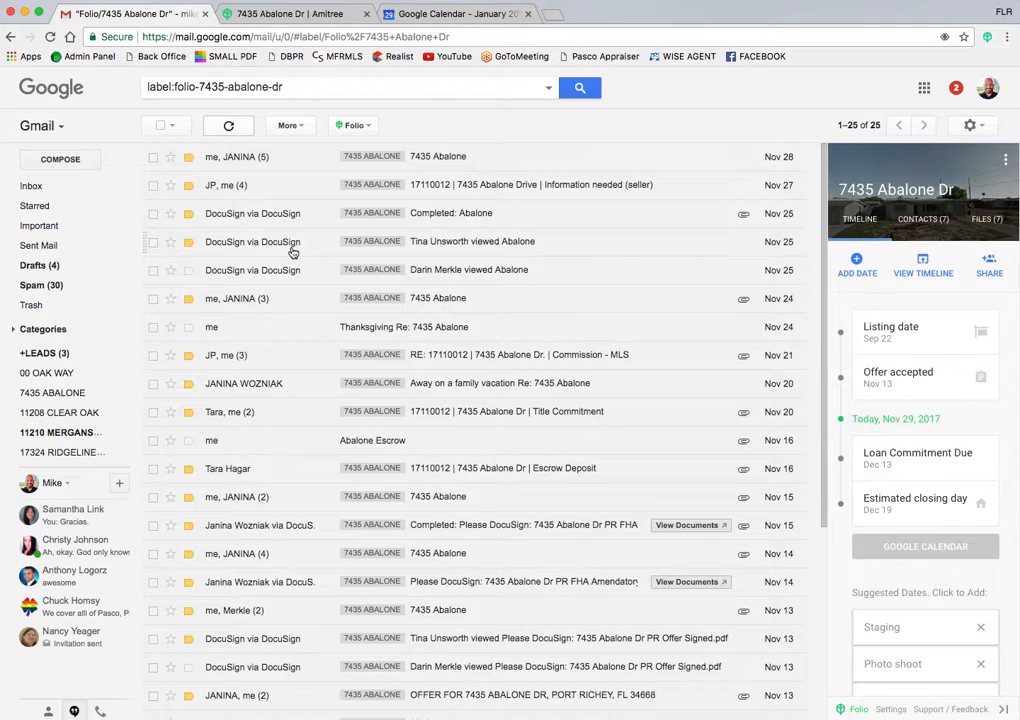
{"action": "left_click", "coordinate": [897, 212]}
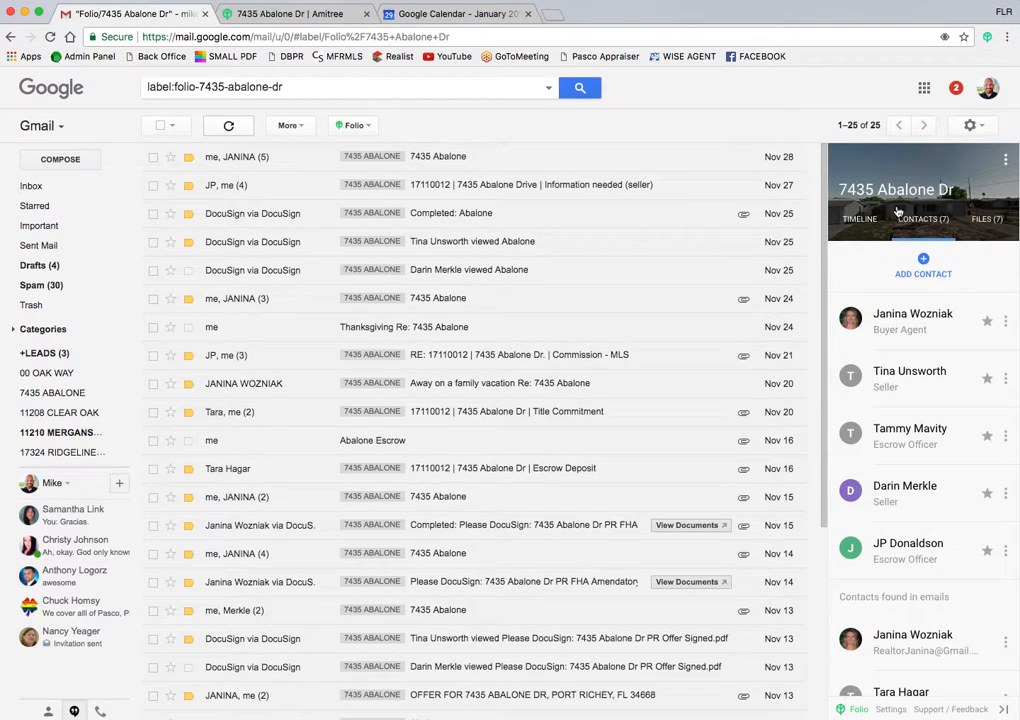
{"action": "left_click", "coordinate": [857, 220]}
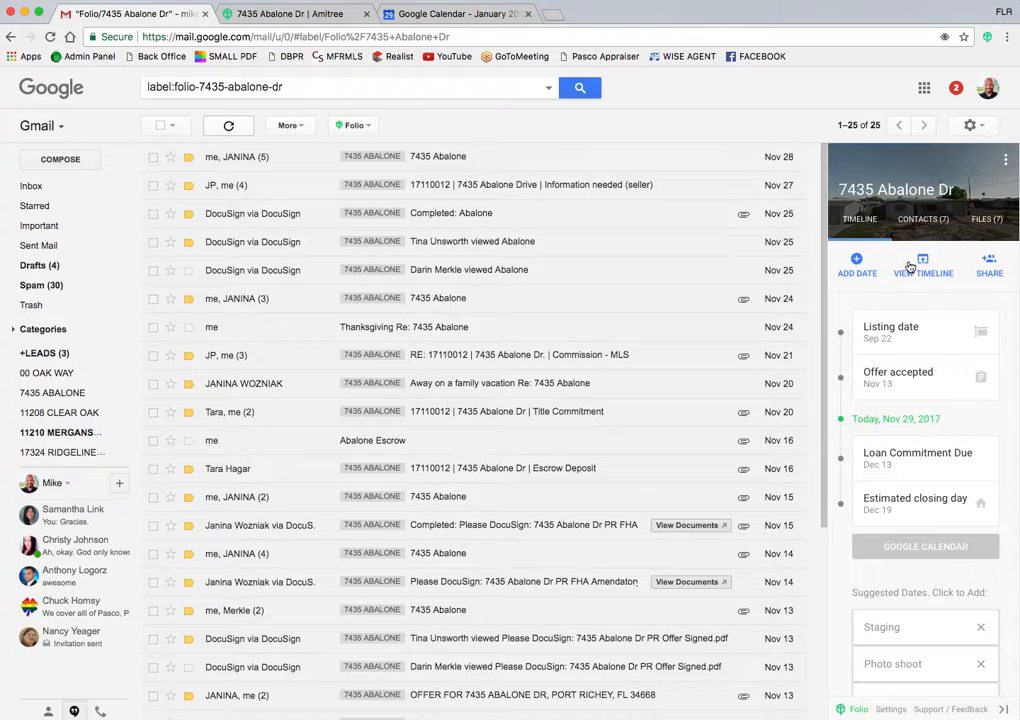
{"action": "left_click", "coordinate": [921, 218]}
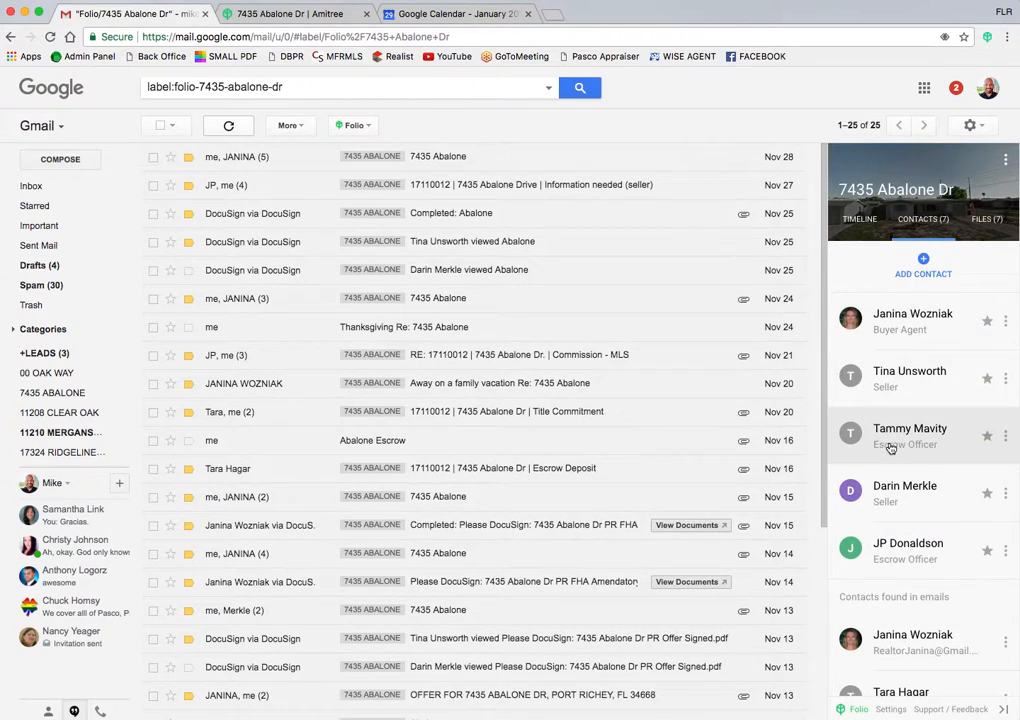
{"action": "scroll", "coordinate": [896, 577], "scroll_direction": "down", "scroll_amount": 3}
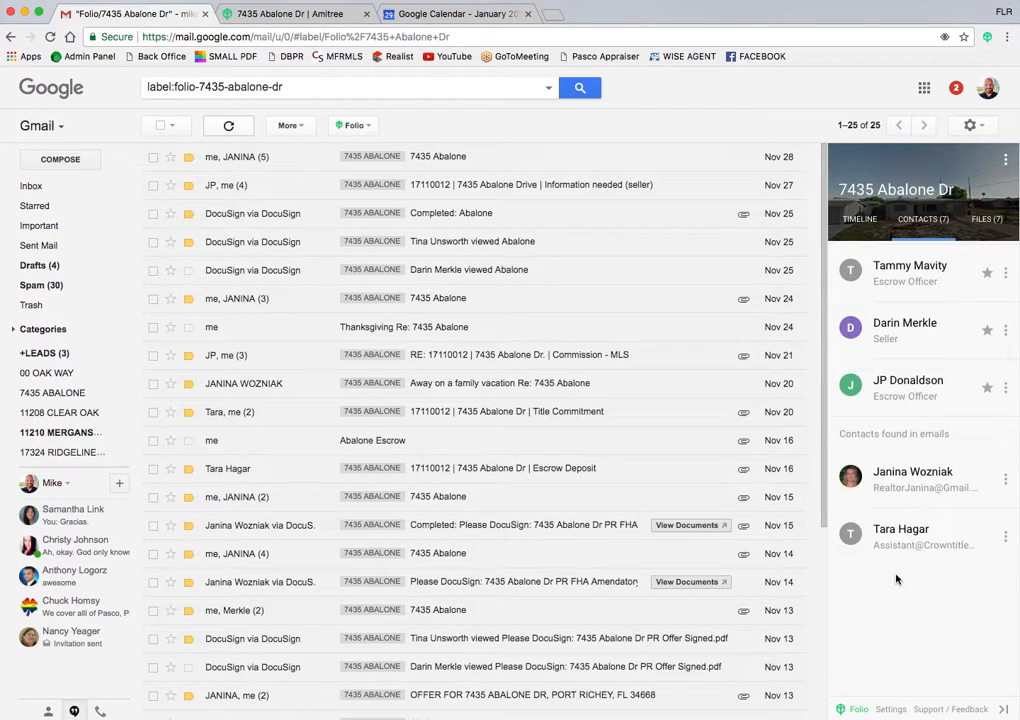
{"action": "scroll", "coordinate": [896, 578], "scroll_direction": "up", "scroll_amount": 3}
Step: Review the files gathered from the folder's emails and the timeline, then bring up Google Calendar
{"action": "left_click", "coordinate": [983, 222]}
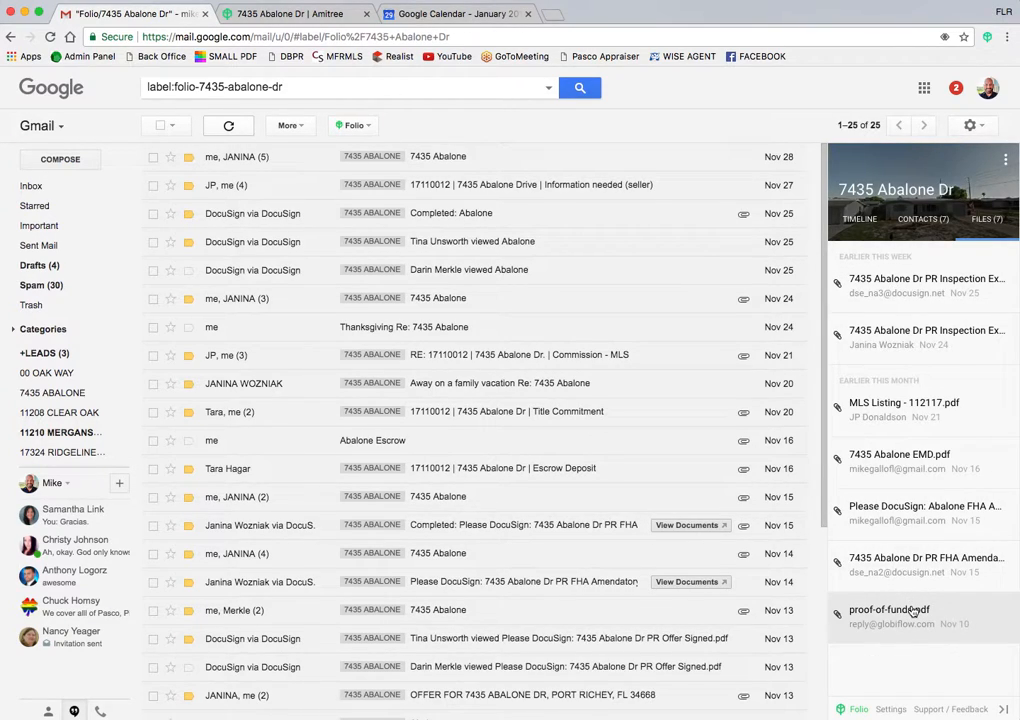
{"action": "left_click", "coordinate": [860, 219]}
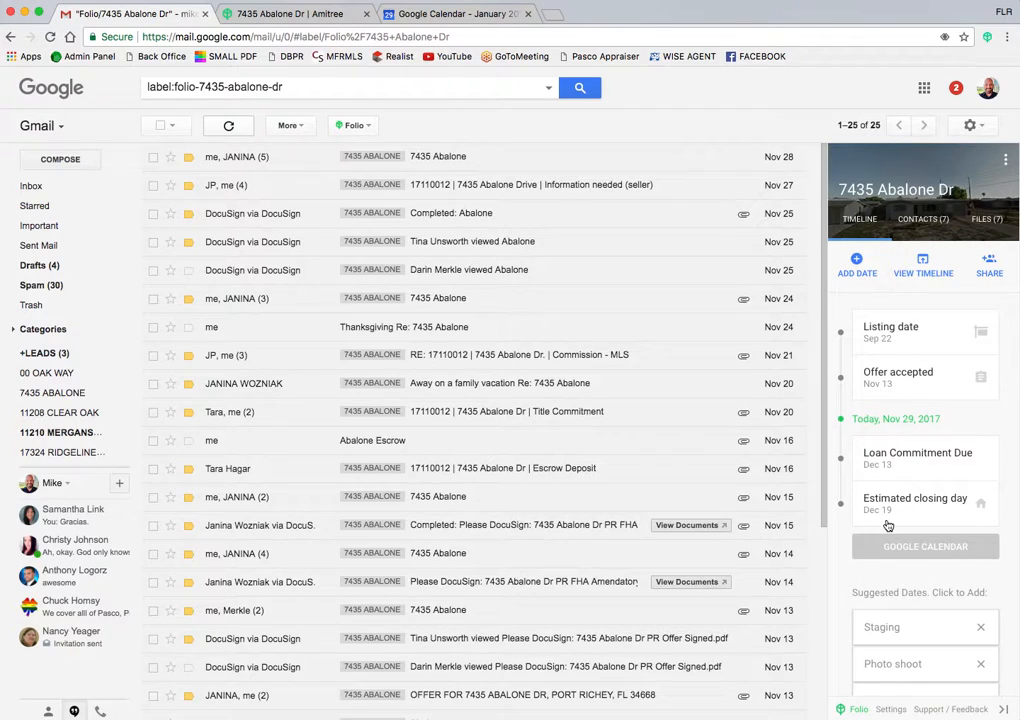
{"action": "left_click", "coordinate": [449, 12]}
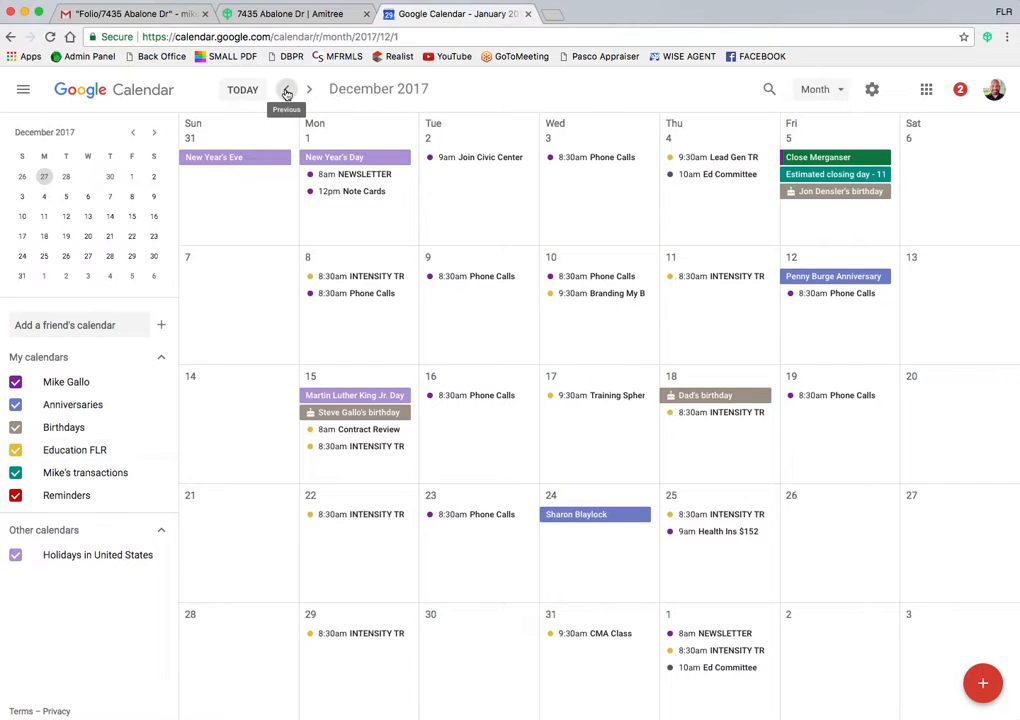
Step: Move Google Calendar back one month to December 2017
{"action": "left_click", "coordinate": [286, 90]}
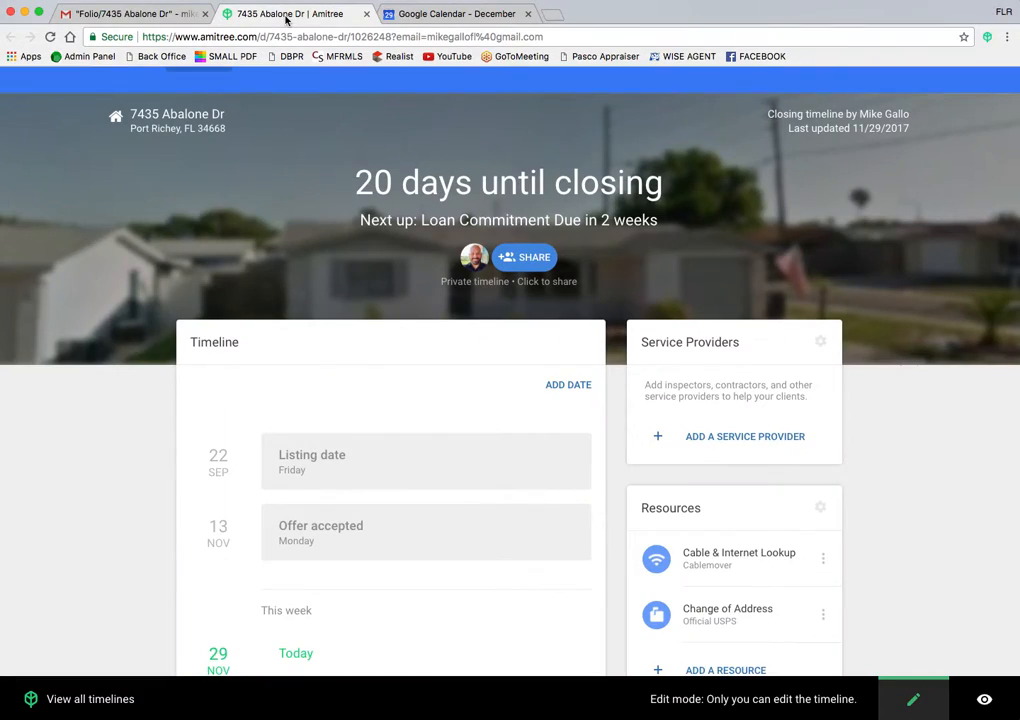
{"action": "left_click", "coordinate": [170, 14]}
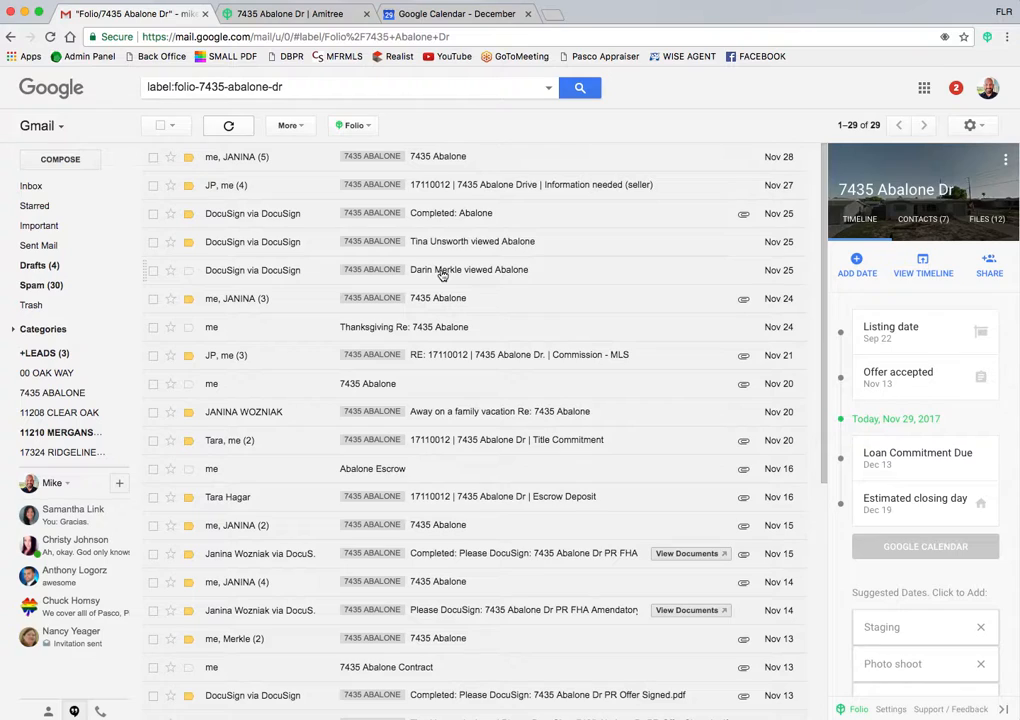
{"action": "left_click", "coordinate": [34, 188]}
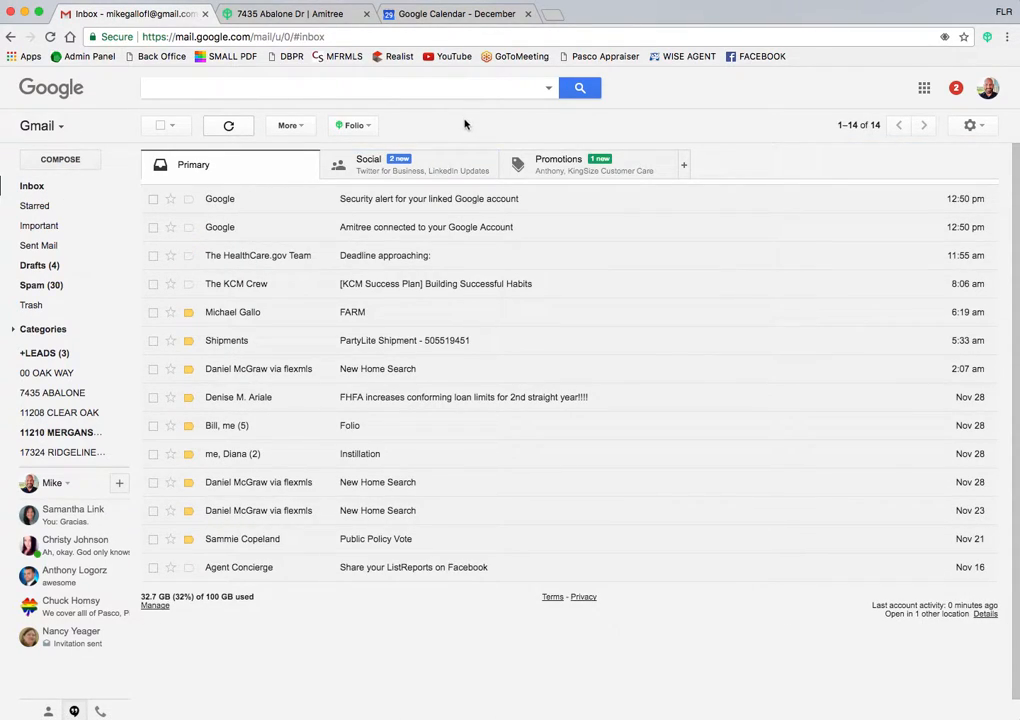